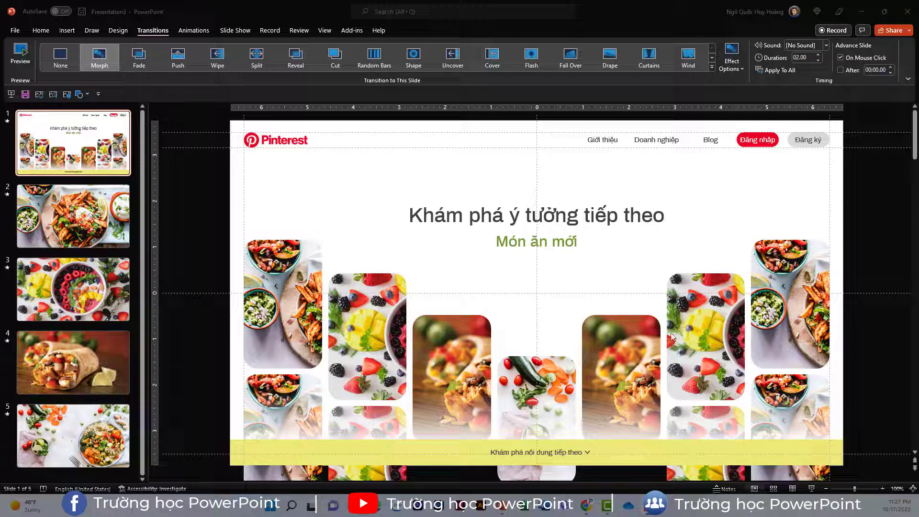
Step: Play the slide show, zooming into the fruit photo and back to the Pinterest-style layout slide
left_click(812, 489)
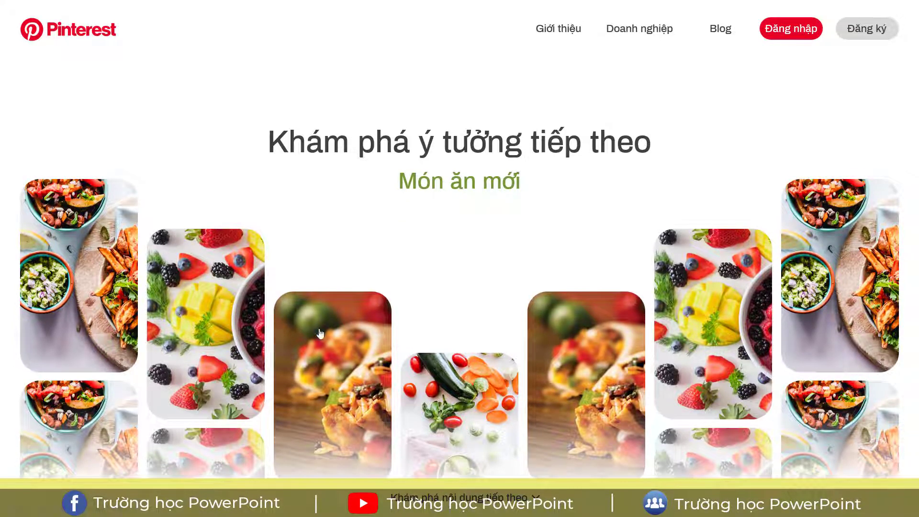
left_click(85, 280)
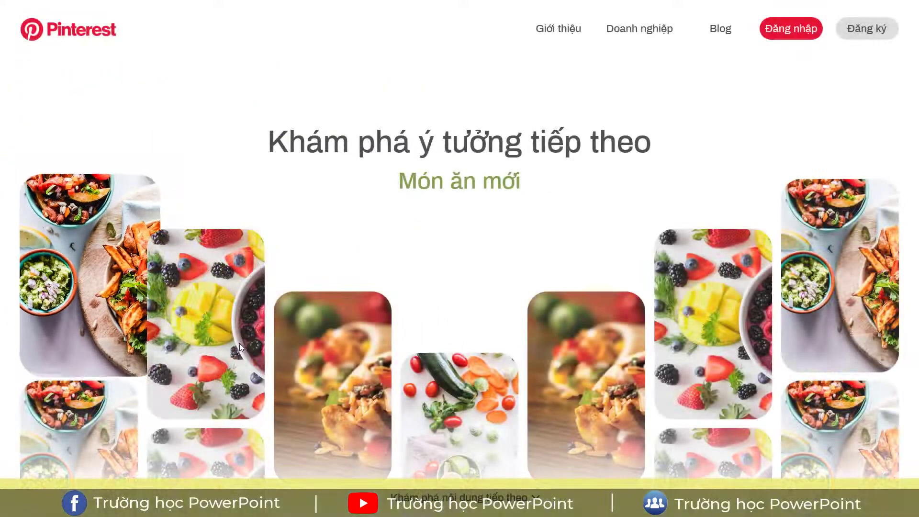
left_click(218, 326)
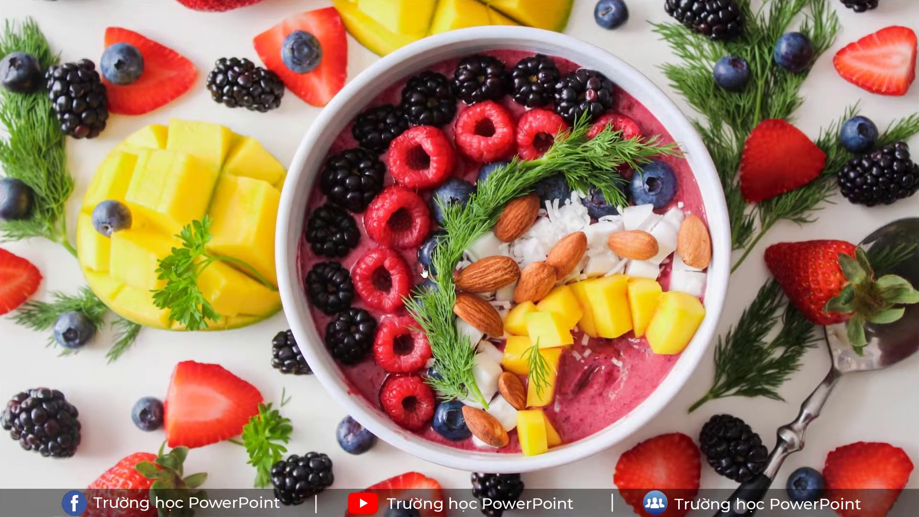
left_click(418, 281)
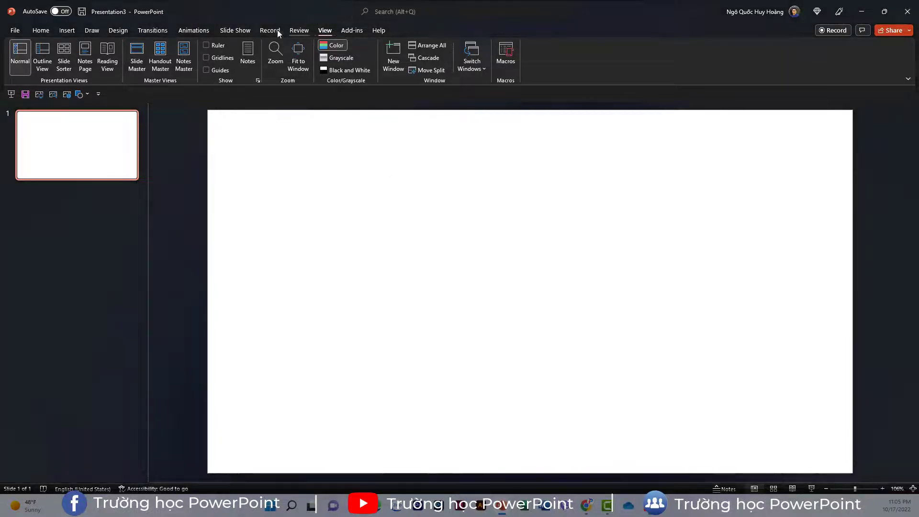
Step: Turn on rulers and add guides: two near the top, one at each side edge, one near the bottom
left_click(206, 45)
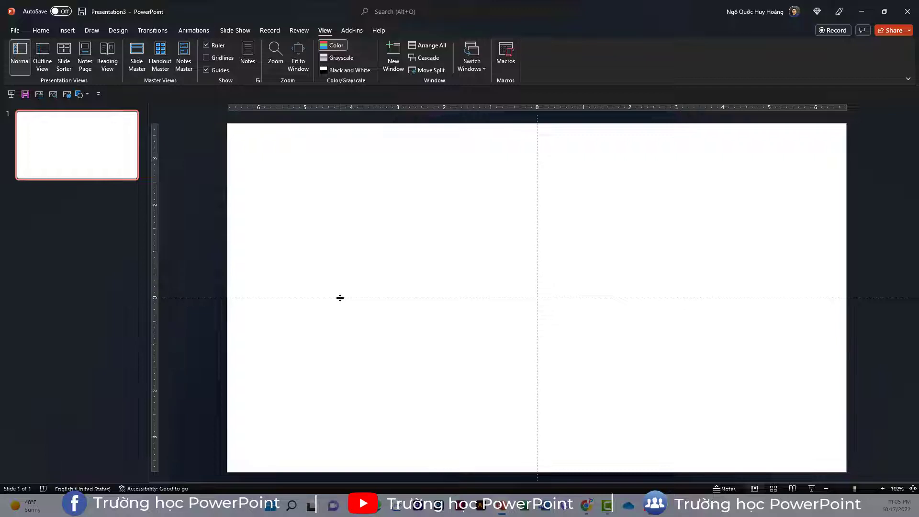
left_click_drag(340, 297, 341, 140)
left_click_drag(341, 141, 341, 136)
left_click_drag(352, 298, 344, 151)
left_click_drag(344, 151, 344, 152)
left_click_drag(537, 289, 242, 248)
left_click_drag(537, 263, 833, 272)
left_click_drag(660, 297, 670, 460)
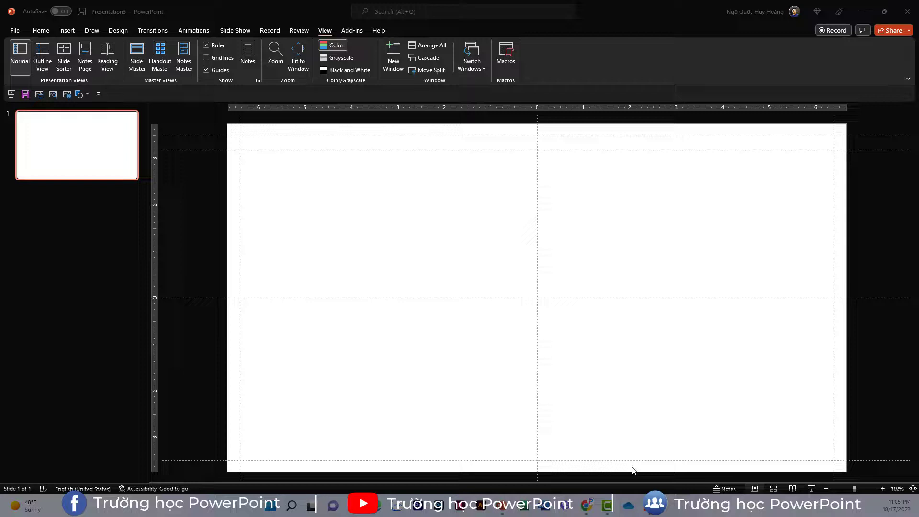
Step: In a new Chrome tab, go to Pexels and search for 'food' photos
left_click(632, 470)
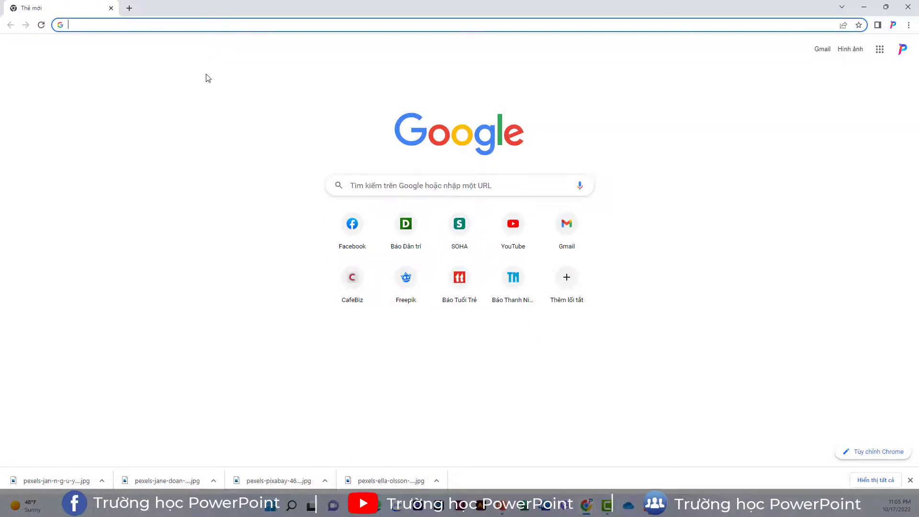
type("pexel")
key("Return")
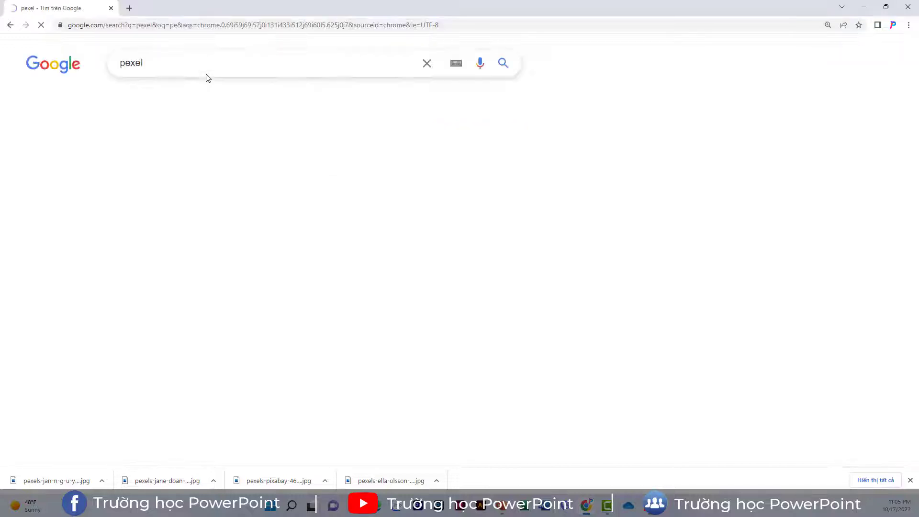
left_click(149, 163)
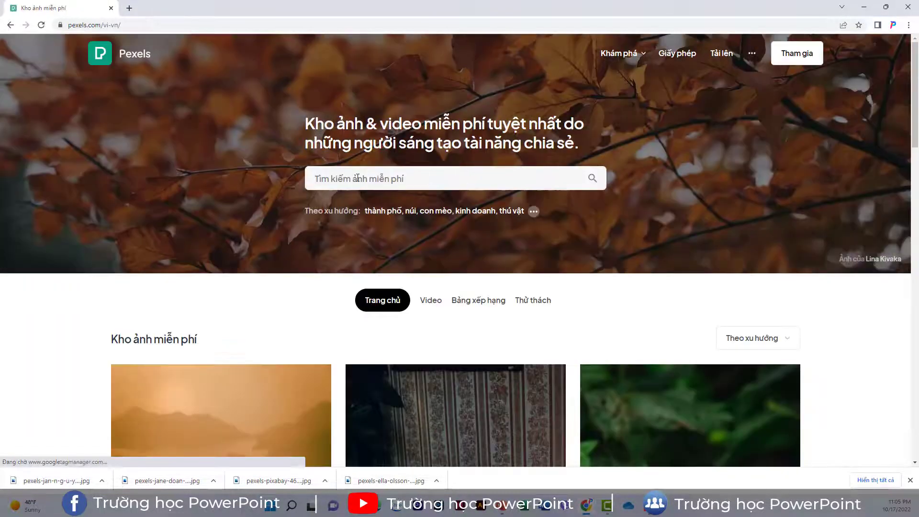
left_click(423, 175)
type("food")
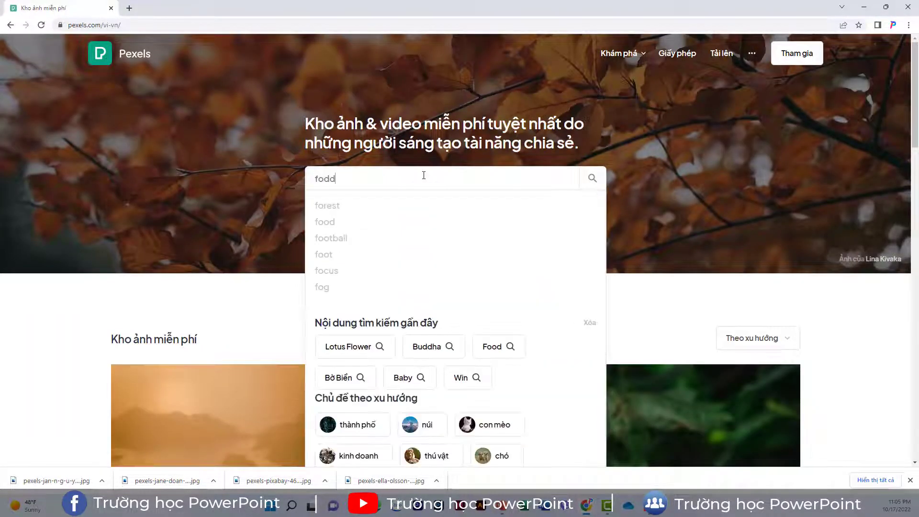
key("Return")
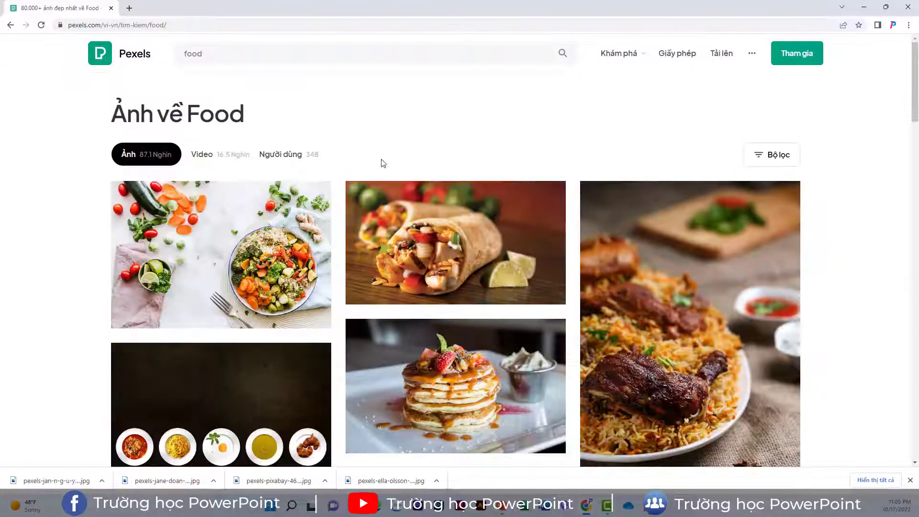
Step: Download the vegetable salad photo at the large 1920x1280 size
left_click(268, 288)
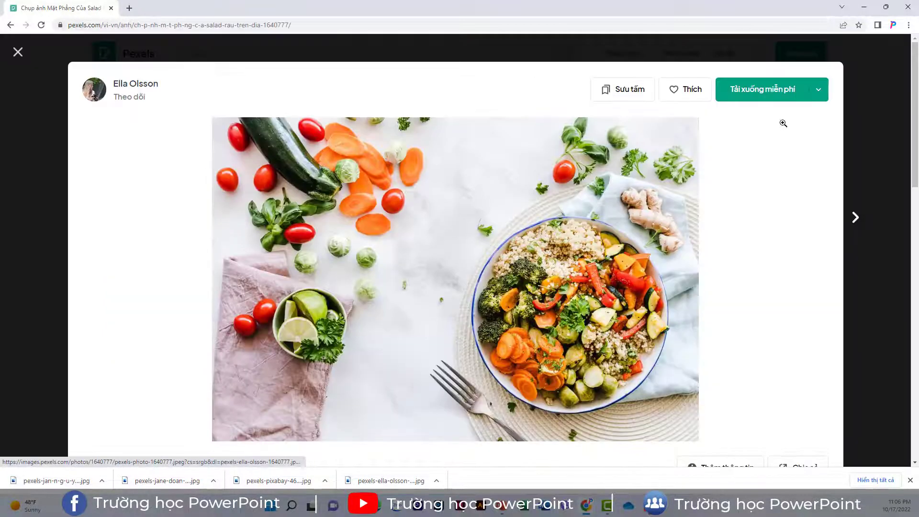
left_click(820, 91)
left_click(720, 174)
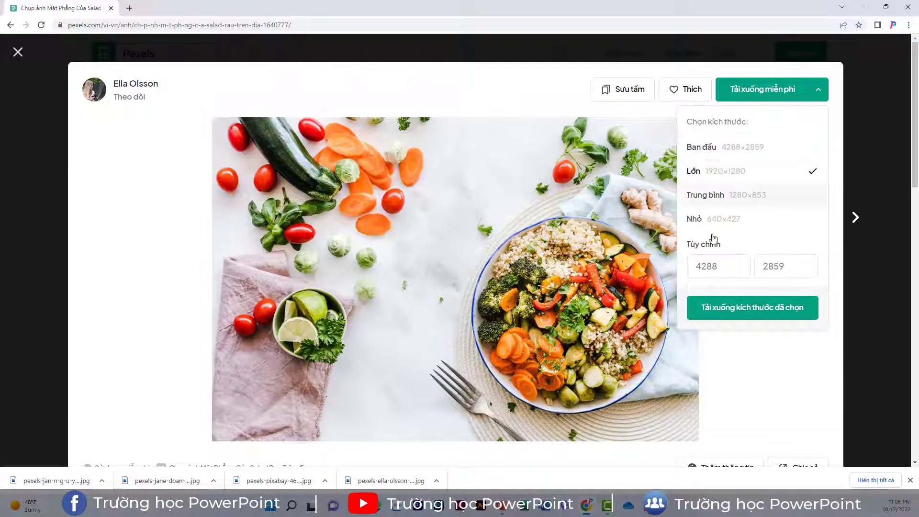
left_click(726, 307)
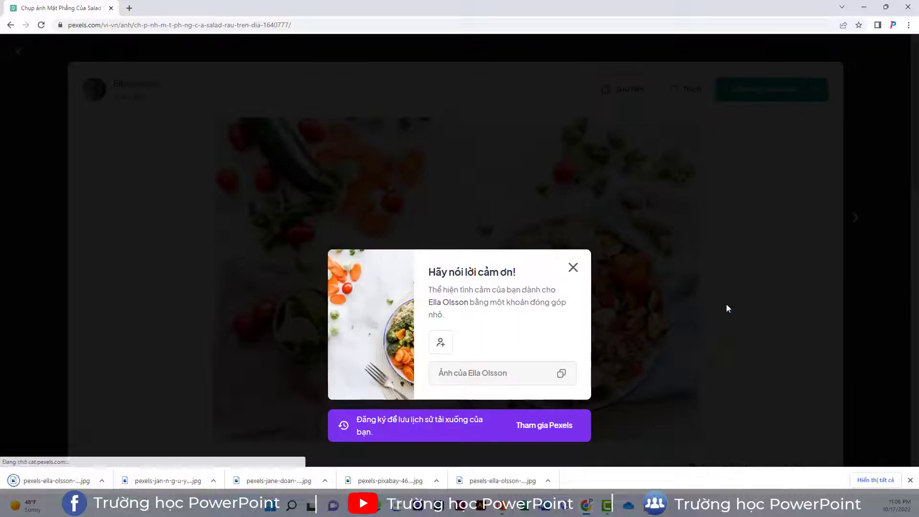
left_click(573, 268)
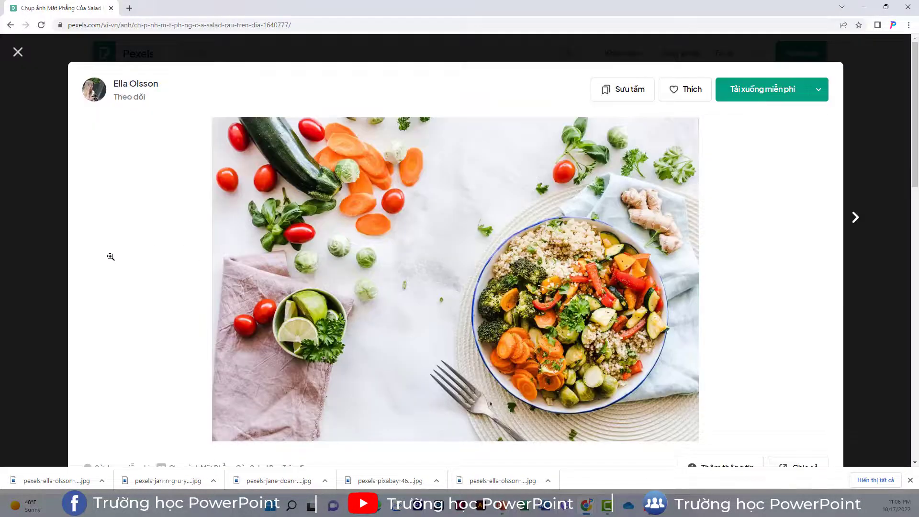
left_click(46, 256)
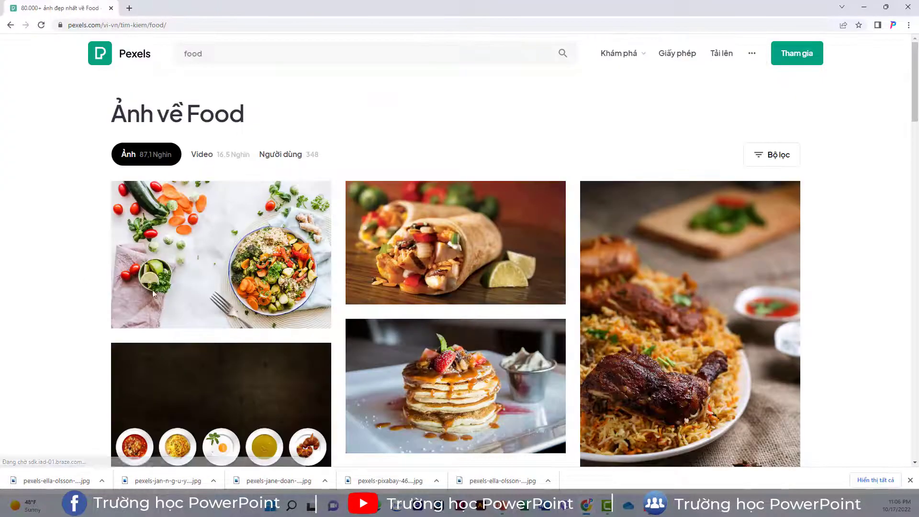
Step: Download the burrito photo at the large 1920x1080 size
scroll(413, 246, "down", 2)
scroll(412, 246, "up", 2)
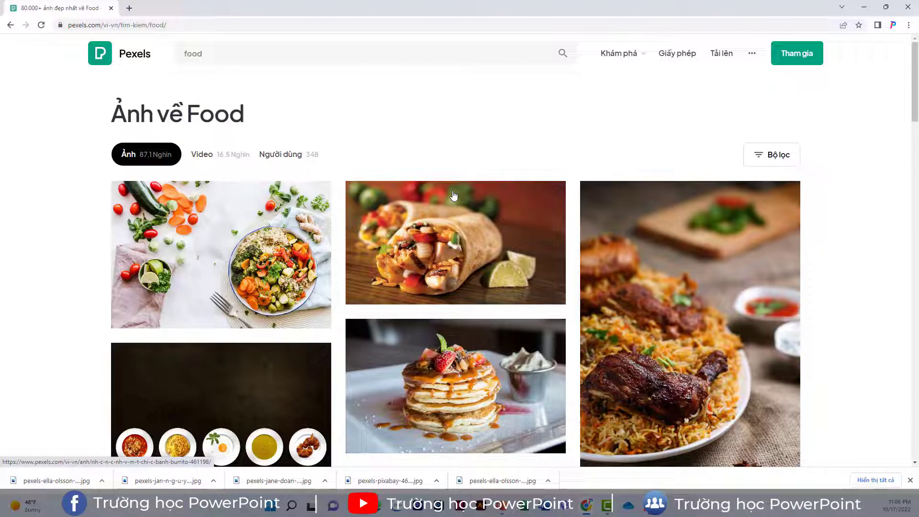
left_click(436, 252)
left_click(819, 91)
left_click(726, 173)
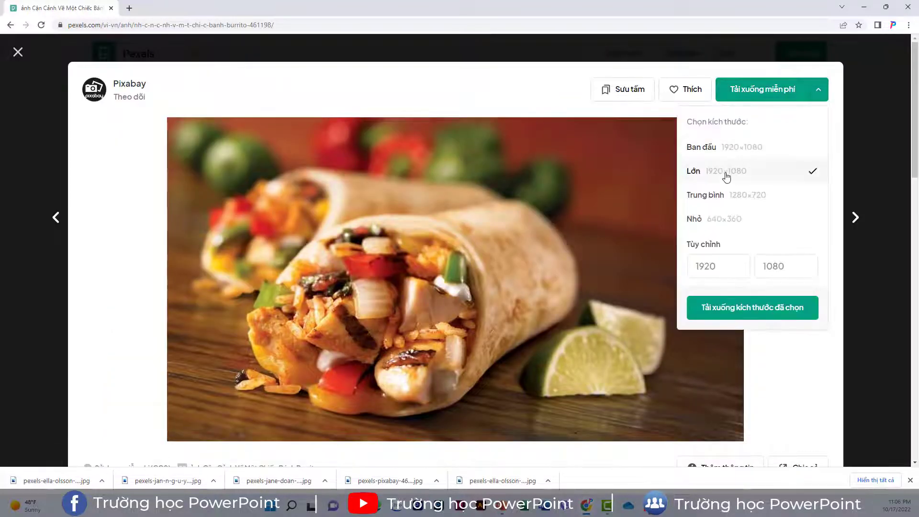
left_click(738, 311)
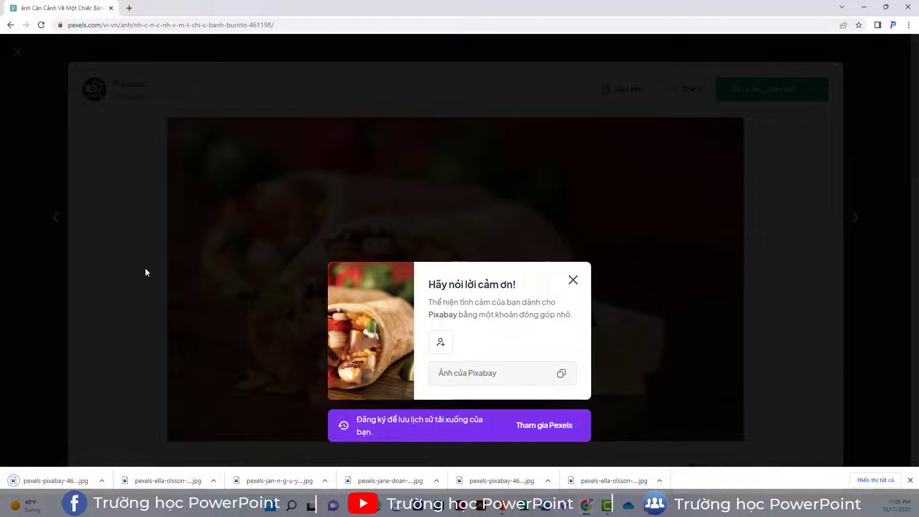
left_click(51, 306)
left_click(39, 312)
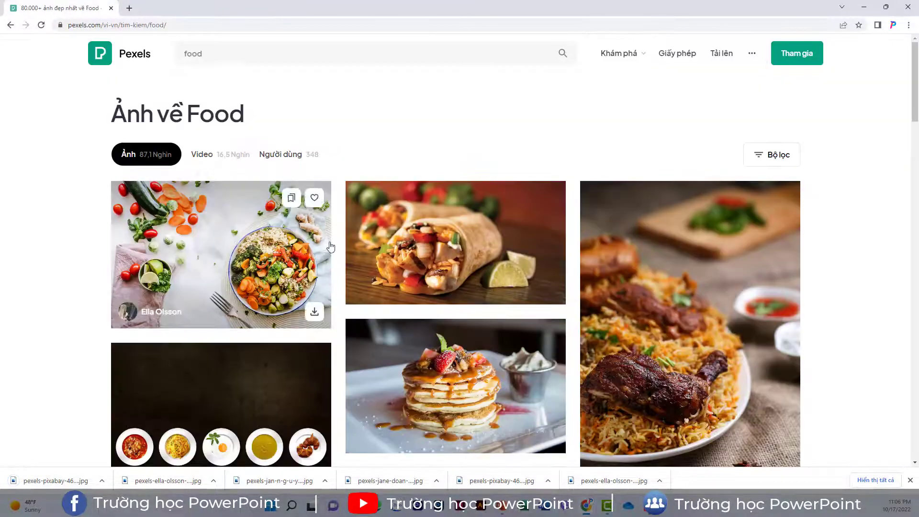
Step: Download the fruit smoothie bowl photo at the large size
scroll(400, 244, "down", 4)
scroll(399, 243, "down", 4)
scroll(431, 259, "down", 5)
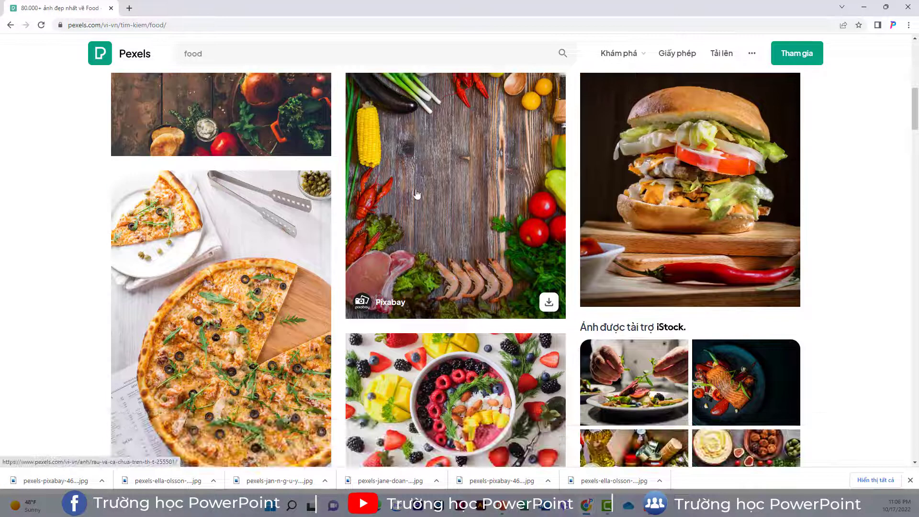
left_click(448, 266)
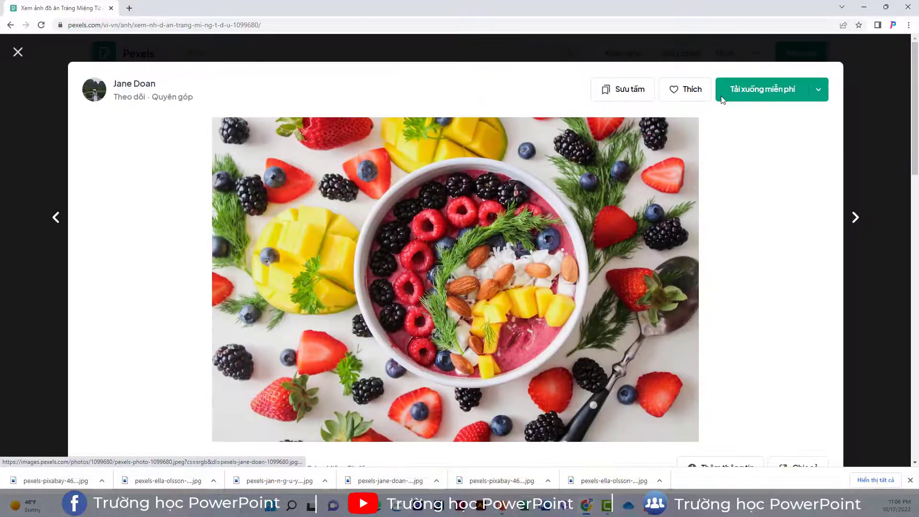
left_click(818, 90)
left_click(756, 171)
left_click(743, 308)
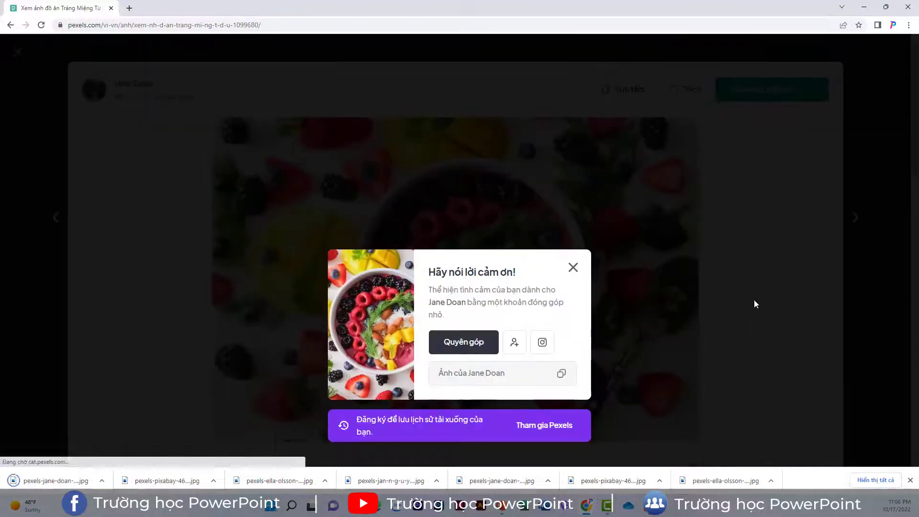
left_click(31, 225)
Step: Find the sweet potato fries photo and download it at the large size
scroll(462, 252, "down", 4)
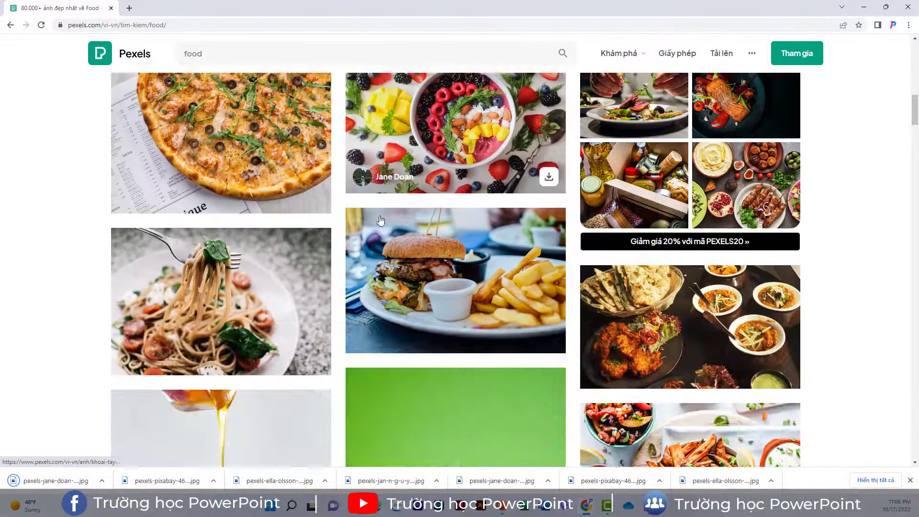
scroll(462, 253, "up", 2)
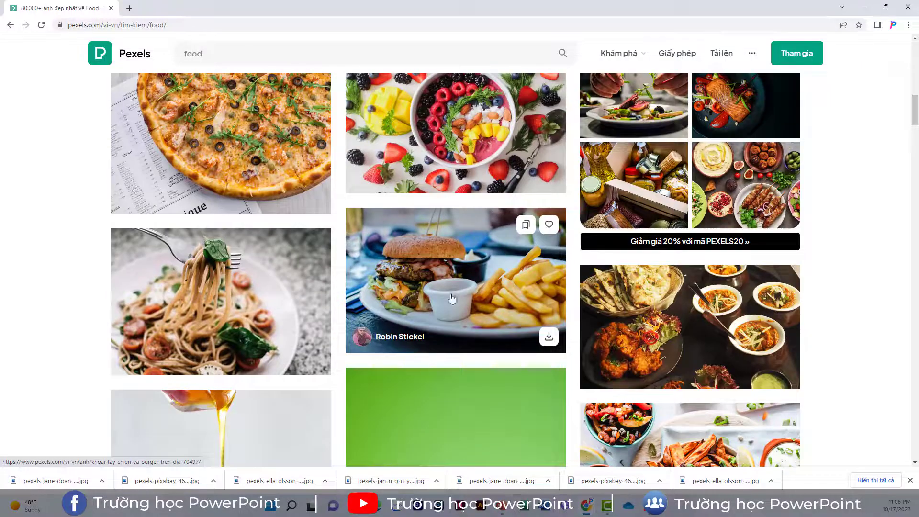
scroll(474, 269, "down", 4)
scroll(474, 268, "down", 5)
scroll(469, 261, "up", 4)
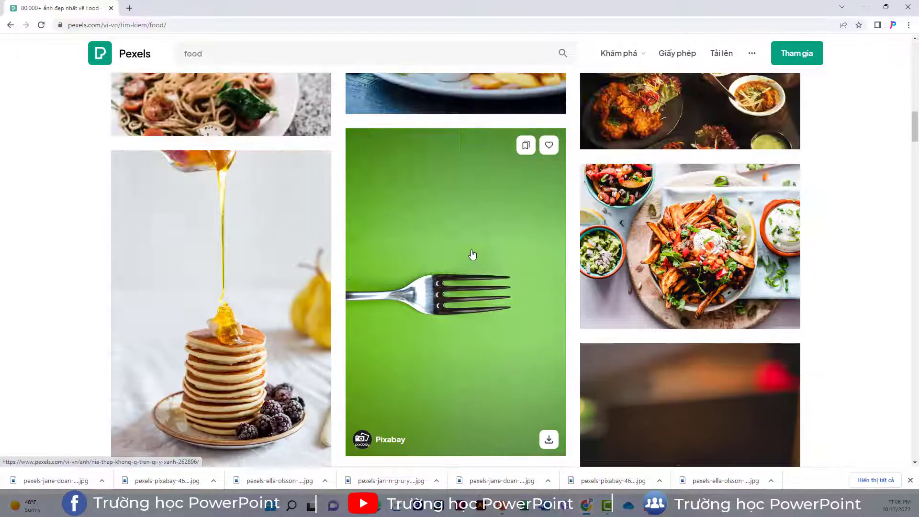
scroll(473, 255, "down", 3)
scroll(475, 253, "down", 3)
scroll(478, 251, "down", 1)
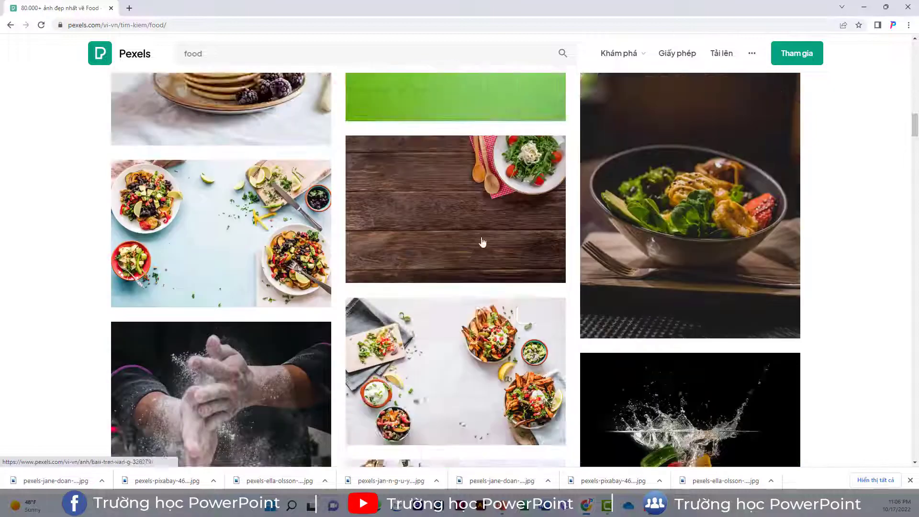
scroll(479, 244, "up", 3)
scroll(479, 244, "up", 2)
left_click(693, 179)
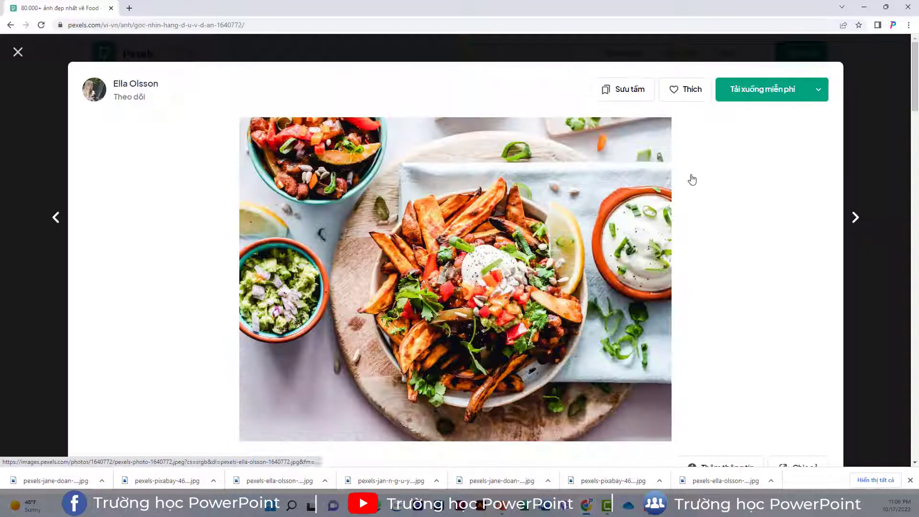
left_click(819, 91)
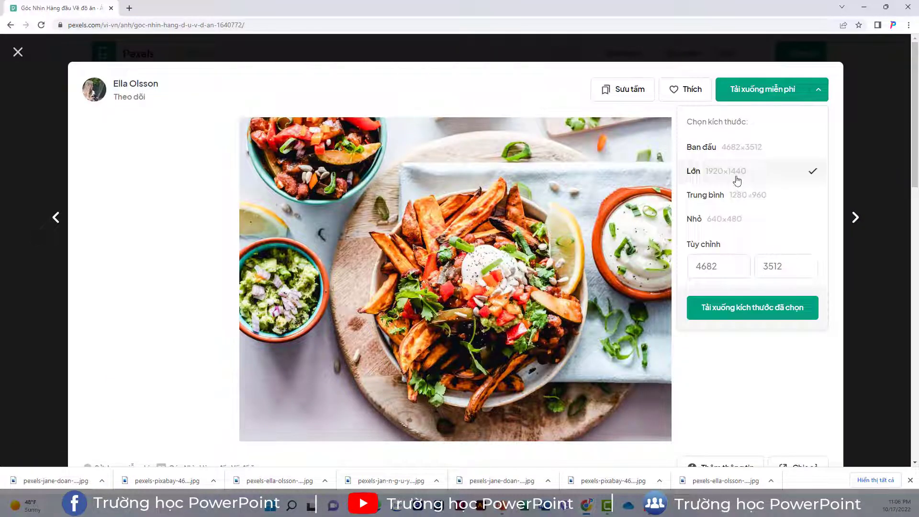
left_click(730, 306)
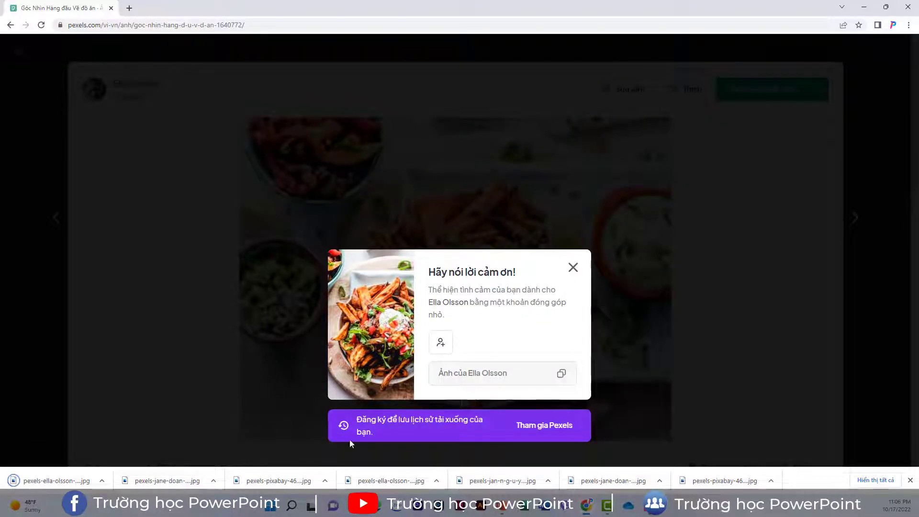
Step: Insert the four downloaded food photos from this device onto the blank slide
mouse_move(503, 507)
left_click(551, 460)
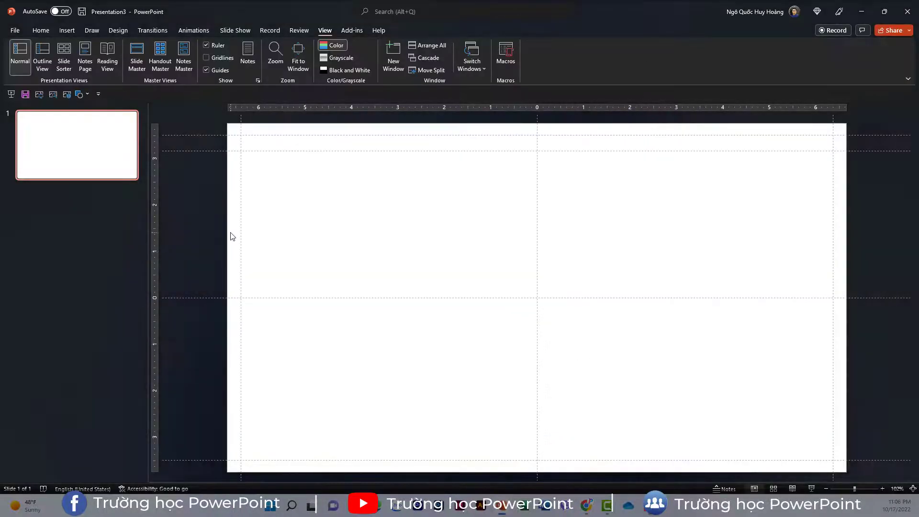
left_click(72, 32)
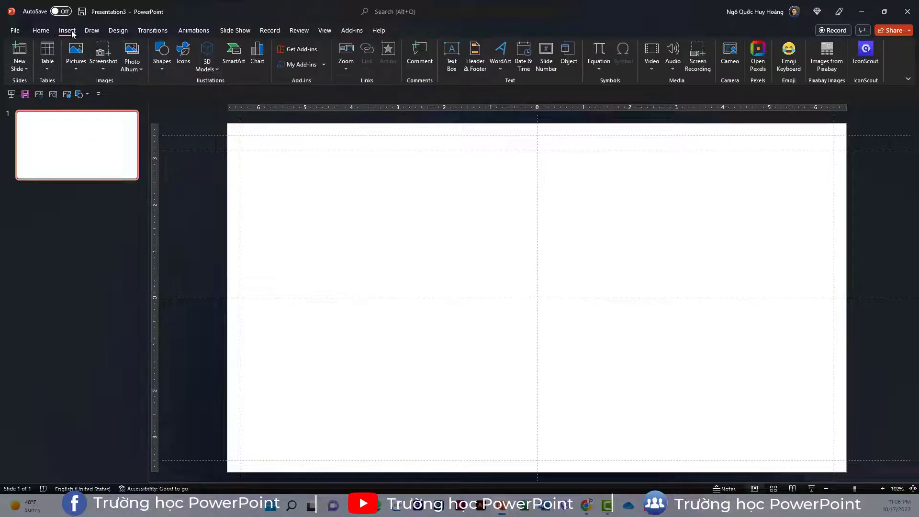
left_click(74, 70)
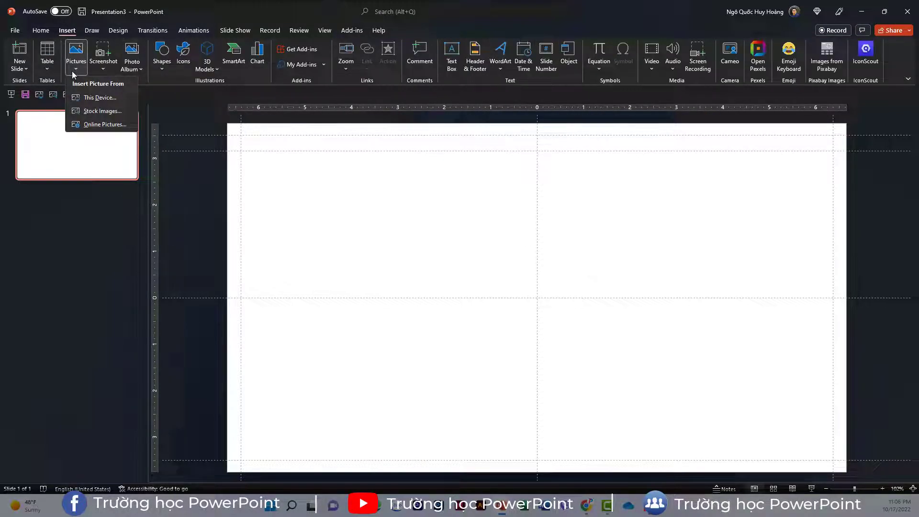
left_click(108, 97)
left_click(128, 91)
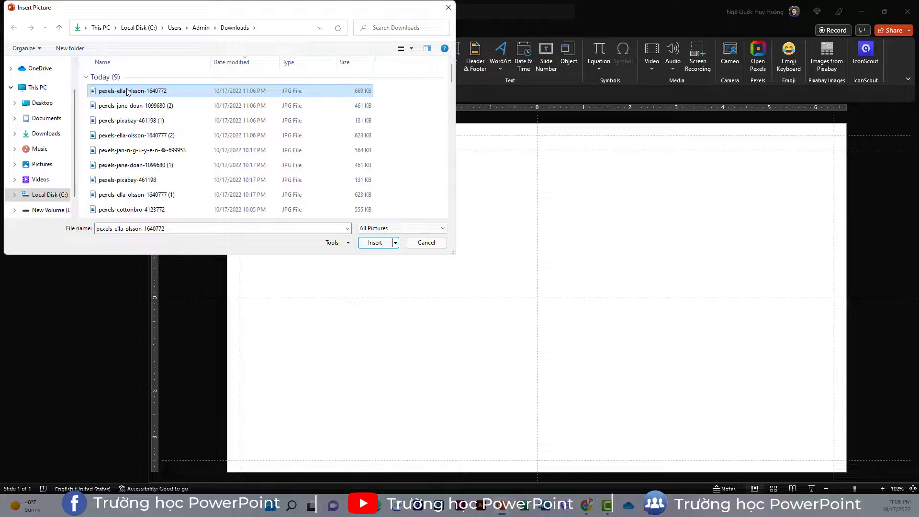
left_click(123, 105, "ctrl")
left_click(118, 120, "ctrl")
left_click(110, 135, "ctrl")
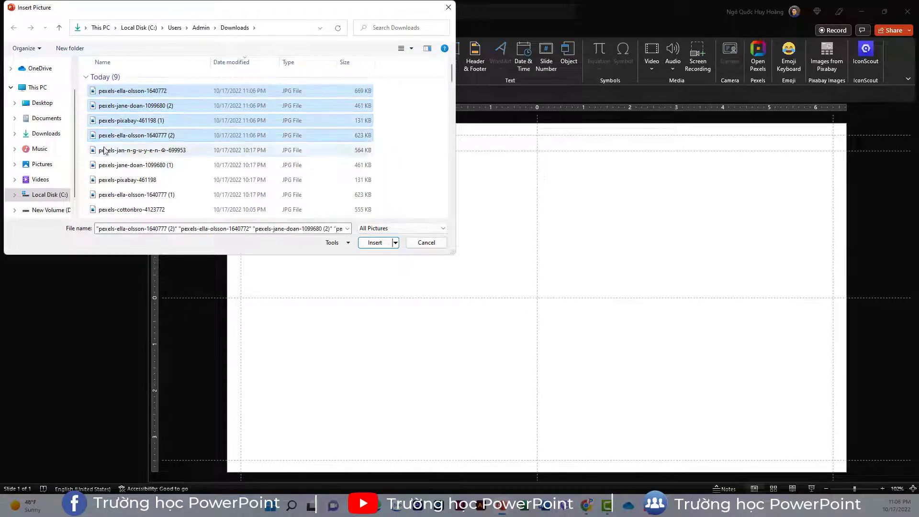
left_click(375, 243)
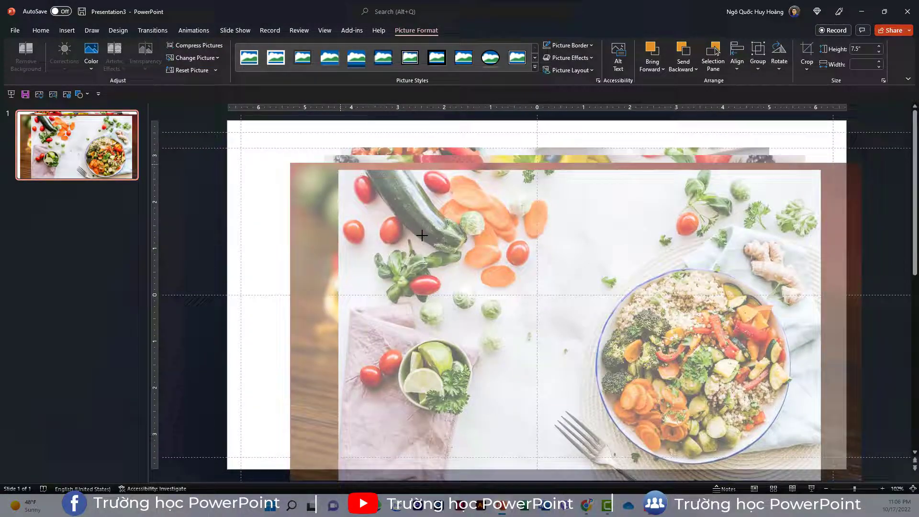
Step: Shrink the photos to 3.4" tall and move the vegetable-bowl photo to the slide centre
left_click_drag(306, 123, 559, 314)
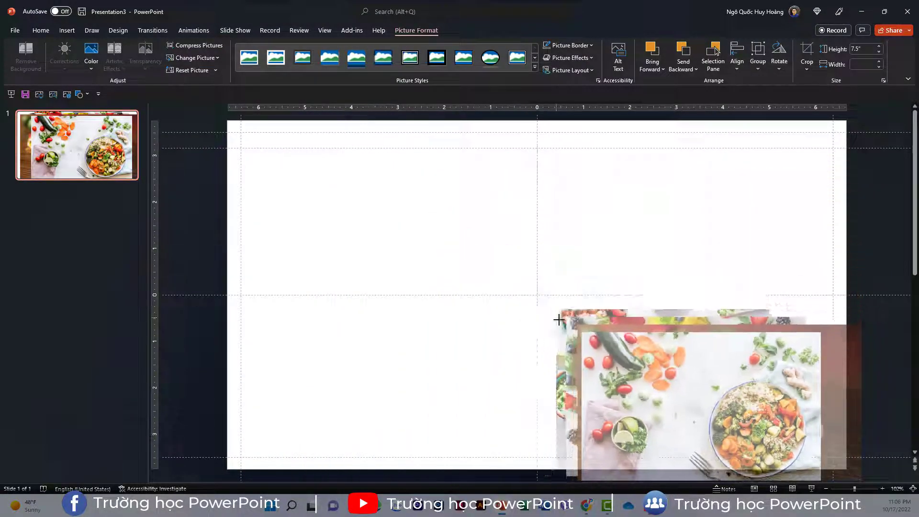
mouse_move(630, 372)
left_mouse_down()
mouse_move(627, 251)
mouse_move(639, 247)
left_mouse_up()
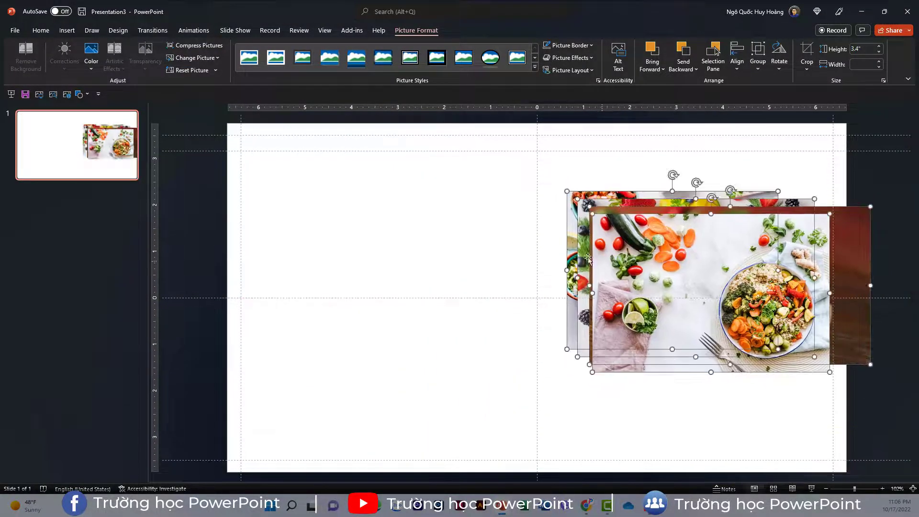
left_click(508, 233)
left_click(618, 268)
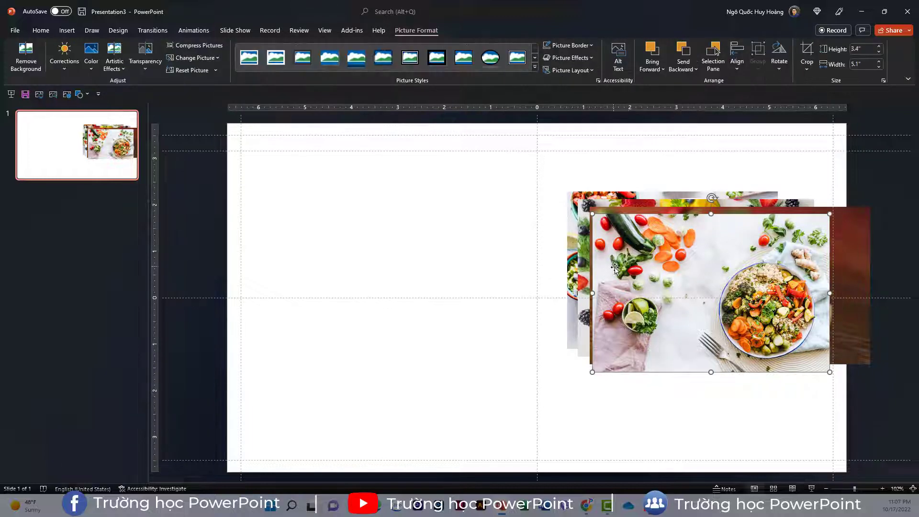
left_click_drag(620, 275, 440, 268)
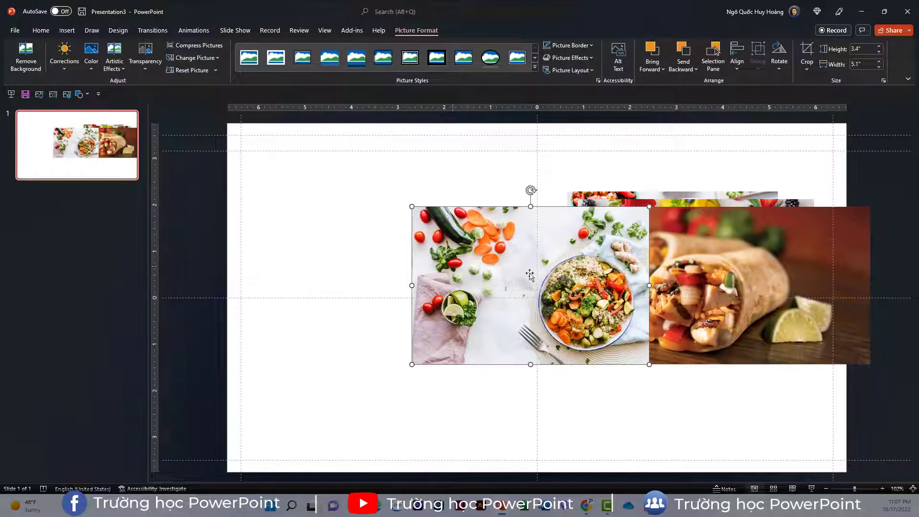
left_click(810, 70)
mouse_move(834, 97)
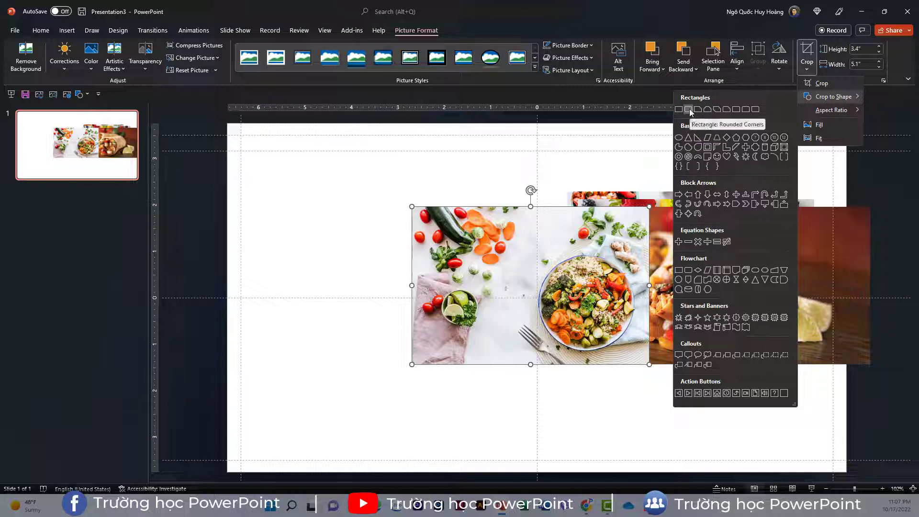
Step: Crop the vegetable photo to a rounded rectangle and trim it to a 2.07" wide column
left_click(688, 110)
left_click(449, 185)
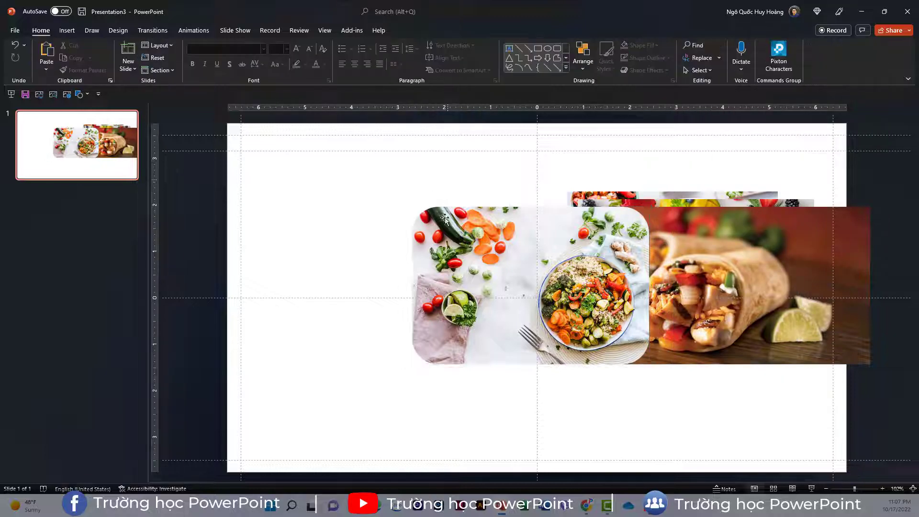
left_click(445, 219)
left_click_drag(452, 264, 478, 276)
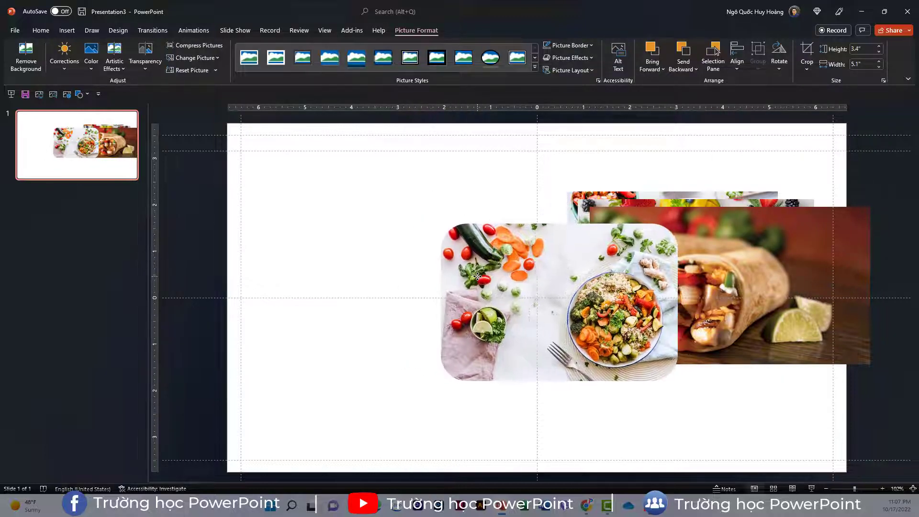
left_click(809, 51)
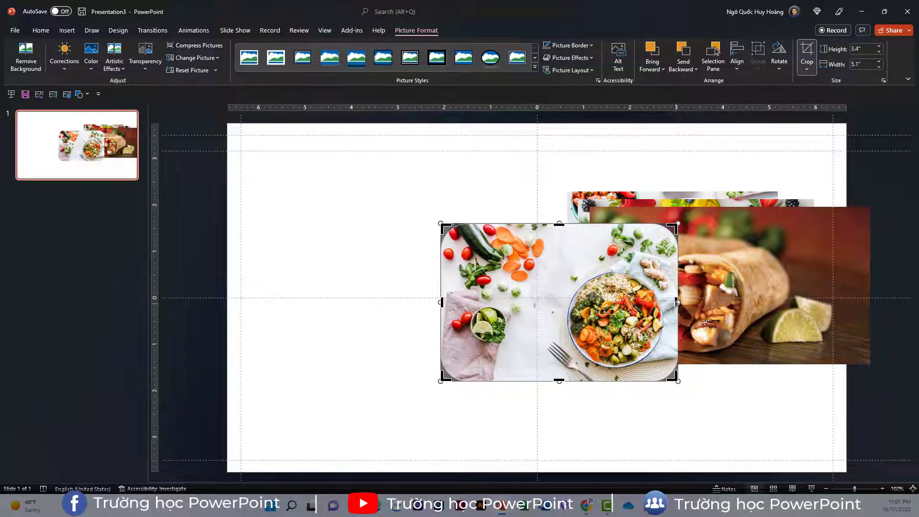
left_click_drag(677, 302, 536, 303)
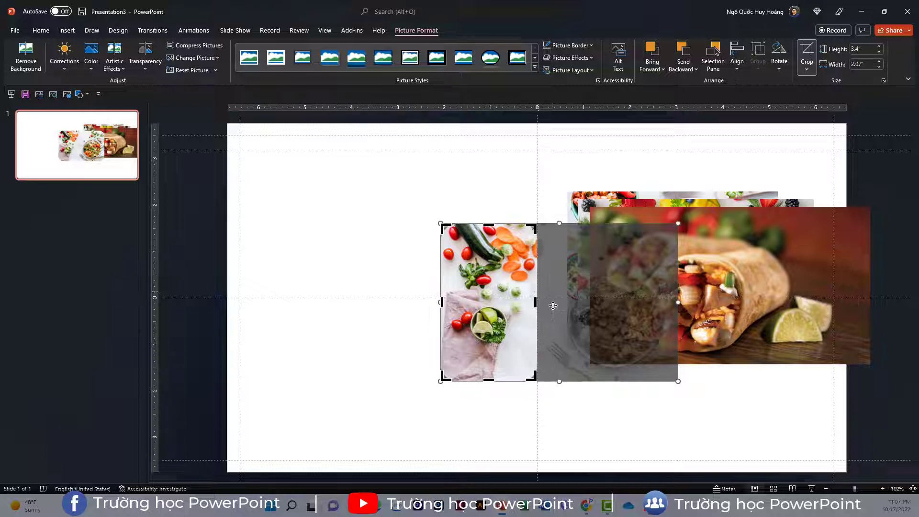
Step: Crop the burrito photo to a rounded rectangle, stack it on the vegetable photo, trim to 2.07" wide
left_click(626, 276)
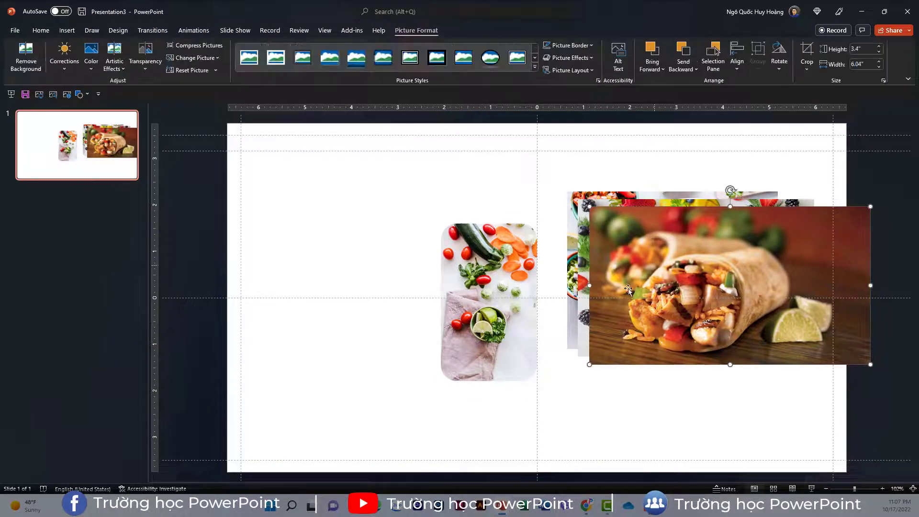
left_click_drag(688, 276, 662, 289)
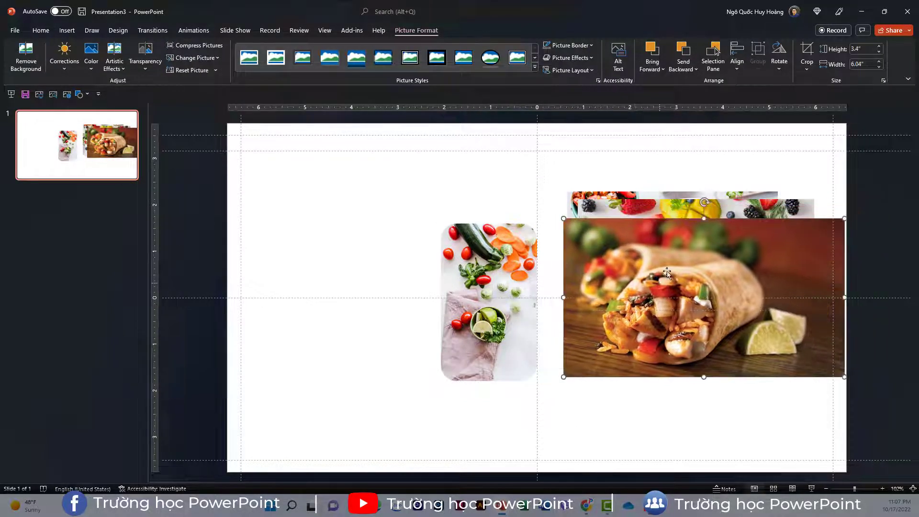
left_click(807, 67)
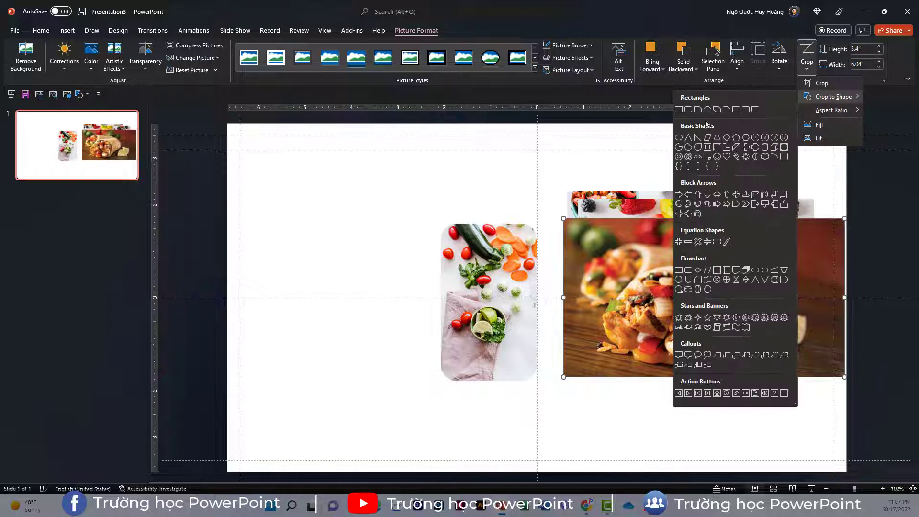
mouse_move(833, 96)
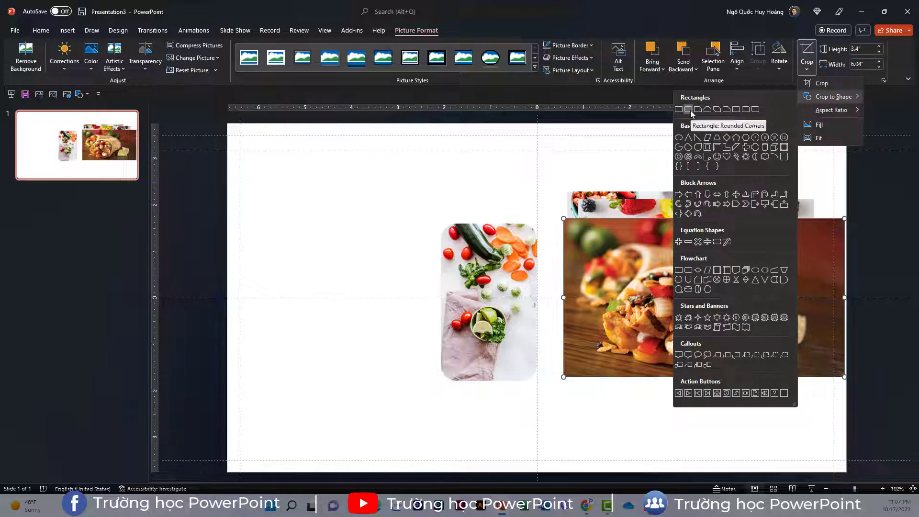
left_click(690, 110)
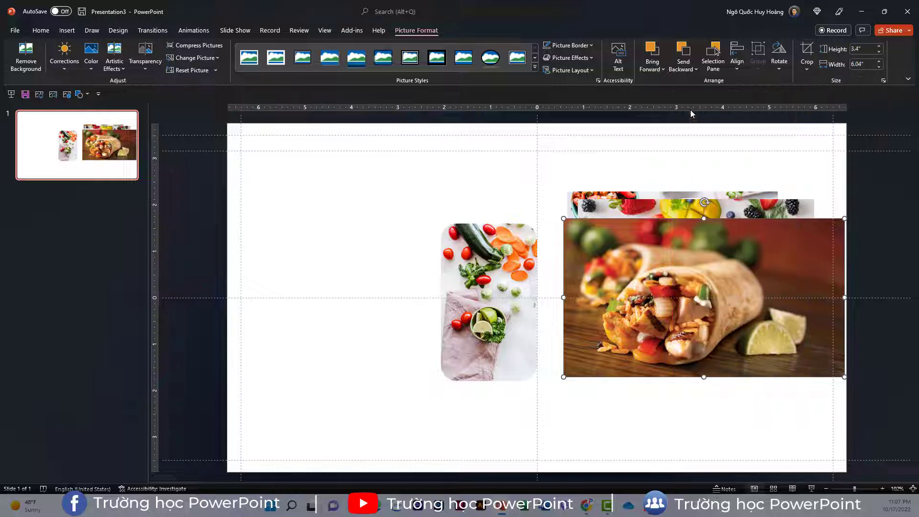
left_click_drag(590, 272, 485, 280)
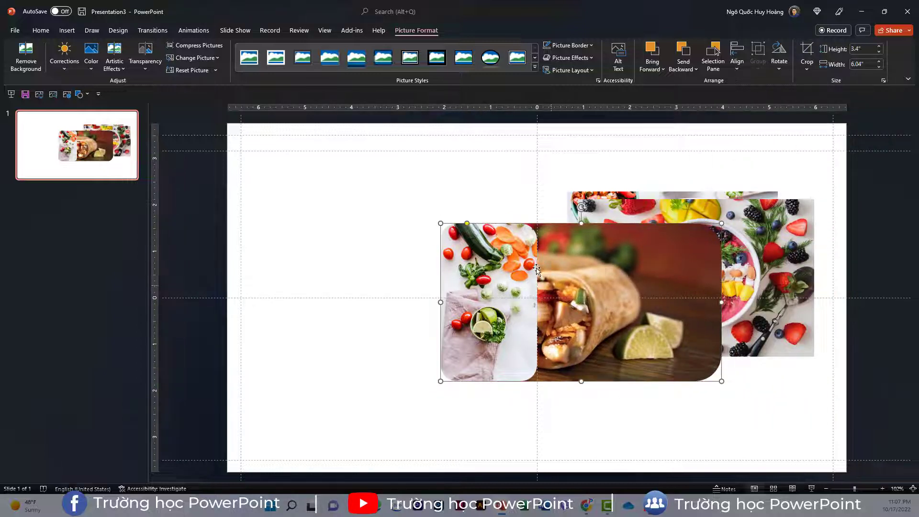
left_click(807, 53)
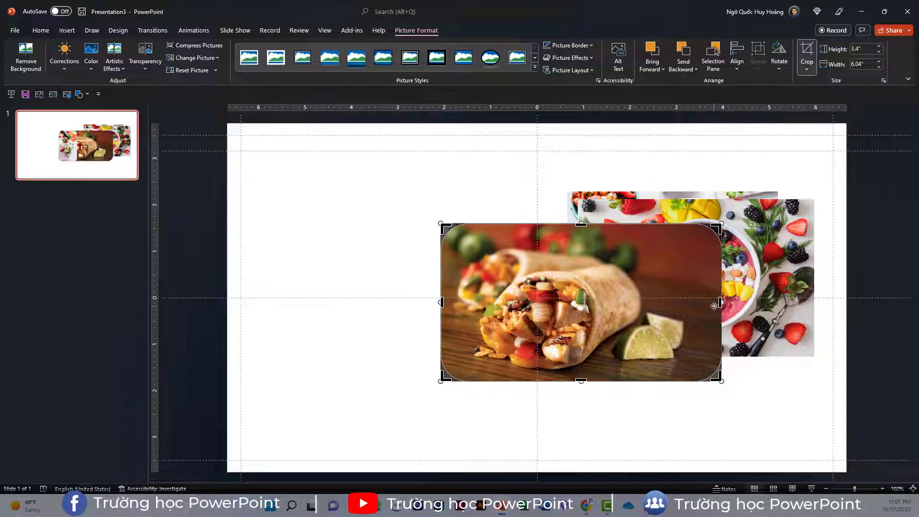
left_click_drag(712, 303, 536, 303)
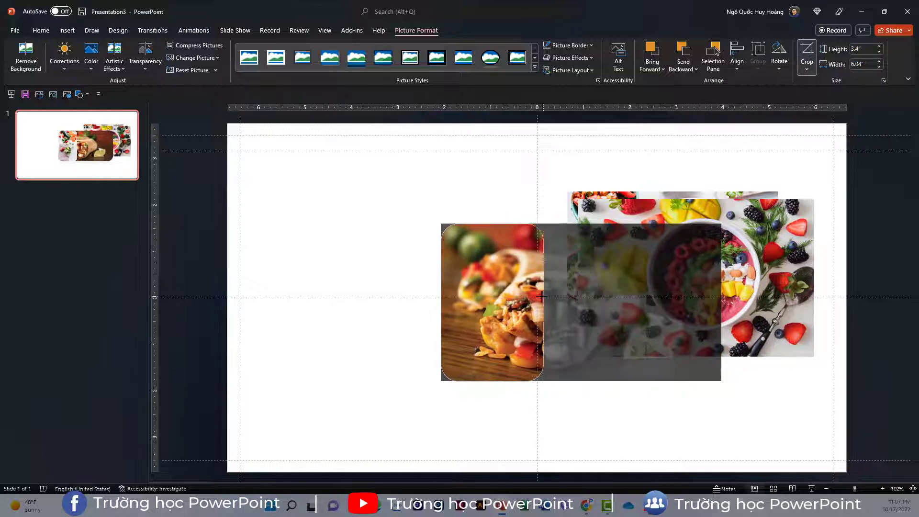
left_click(590, 417)
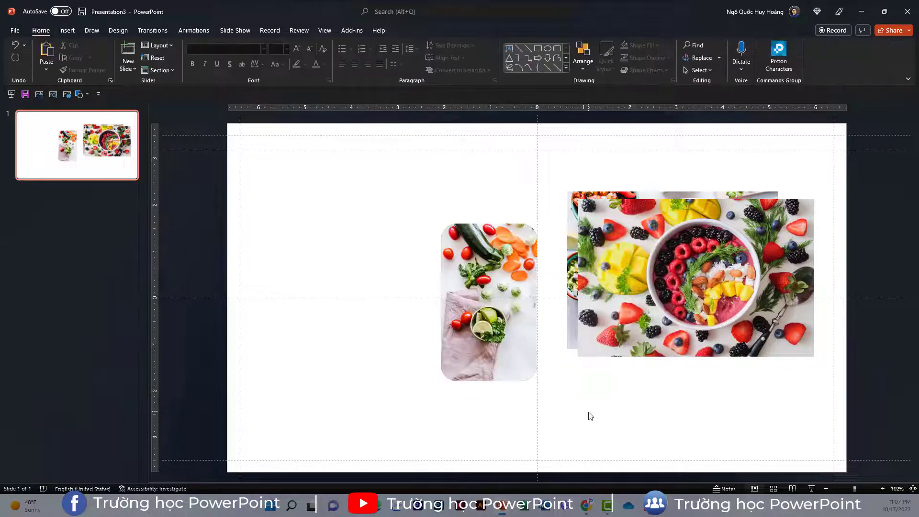
Step: Crop the fruit-bowl photo to a rounded rectangle and trim it into the same narrow left column
left_click(606, 268)
left_click(808, 66)
mouse_move(834, 97)
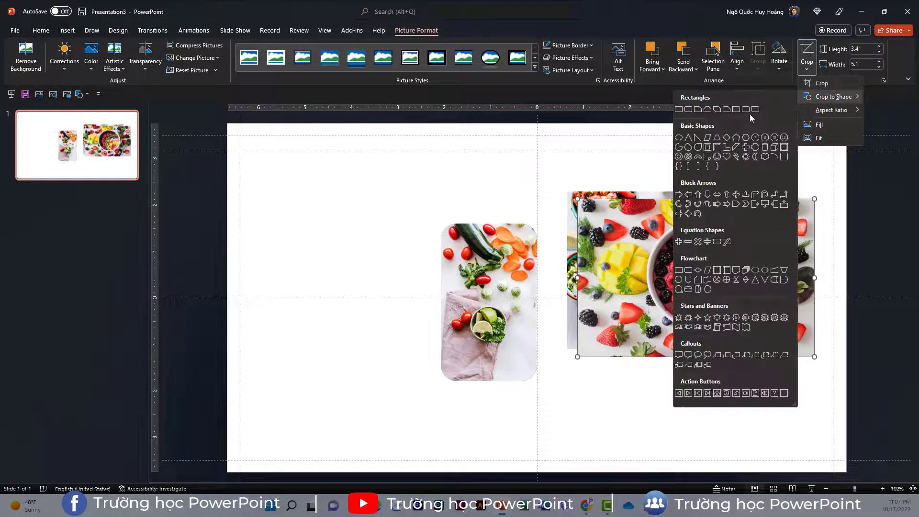
left_click(686, 111)
left_click(617, 410)
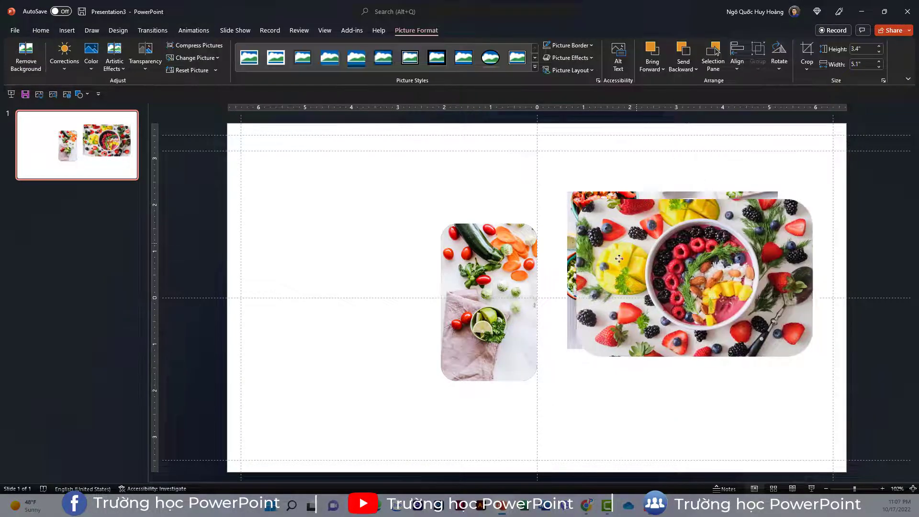
left_click_drag(502, 271, 502, 265)
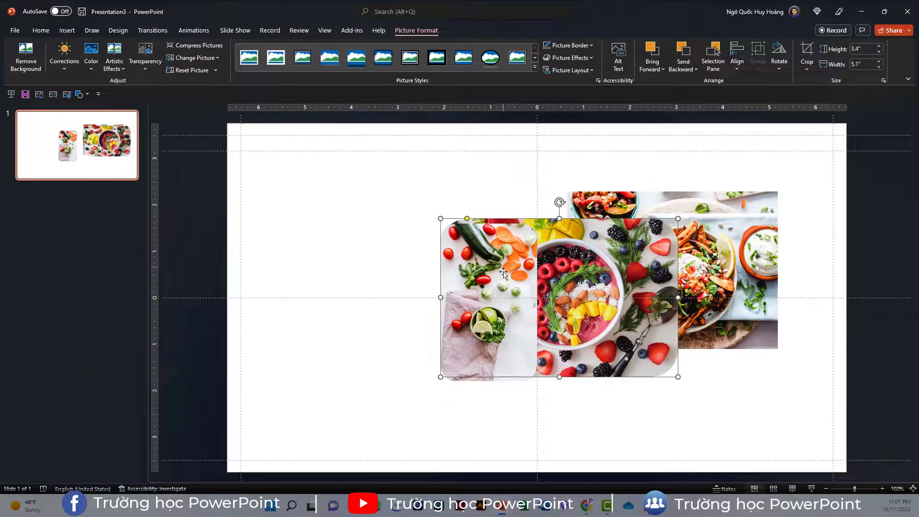
left_click(807, 53)
left_click_drag(677, 297, 536, 297)
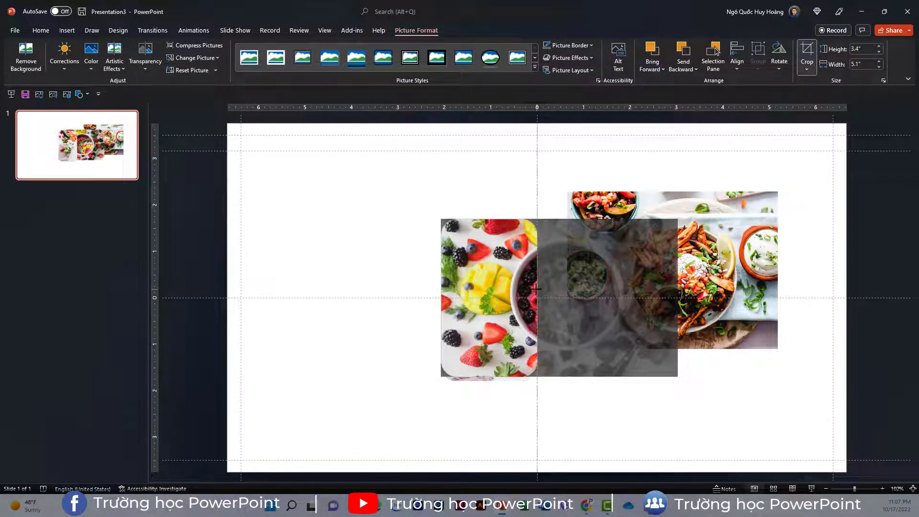
left_click(591, 419)
Step: Shift the narrow vegetable photo slightly down in the left column
left_click(628, 290)
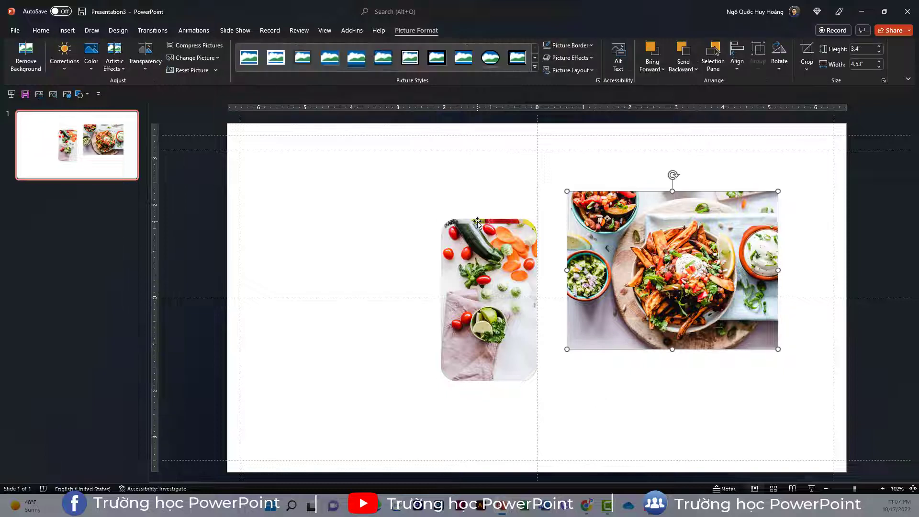
left_click_drag(477, 222, 476, 230)
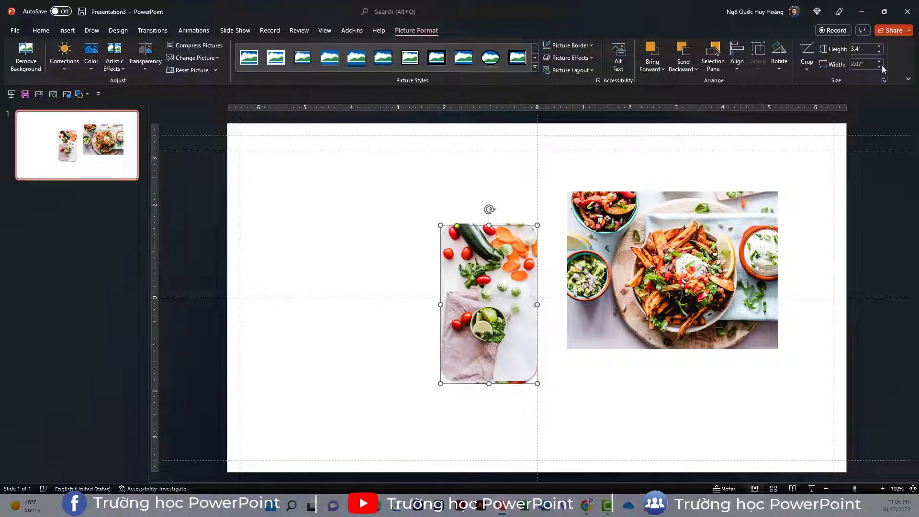
left_click(814, 54)
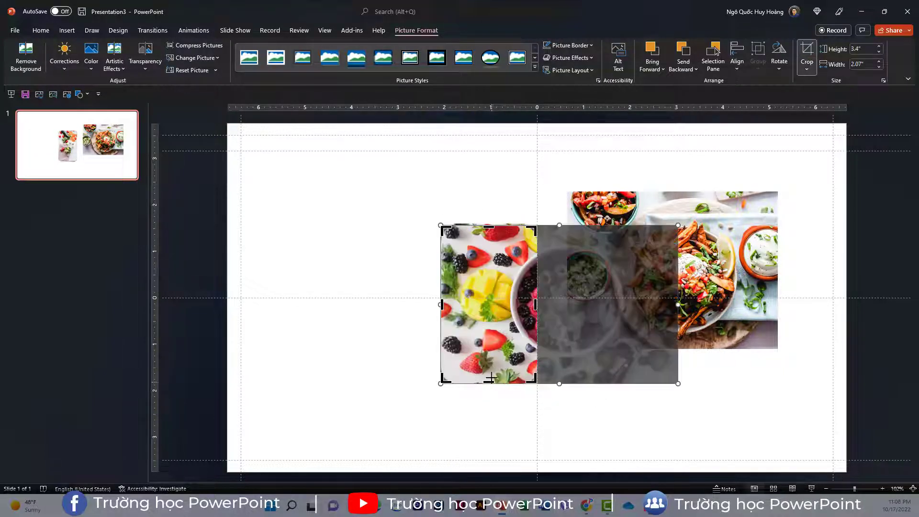
left_click(502, 402)
Step: Crop the salad photo to a rounded rectangle, trim its right side to the centre guide, and stack it
left_click(642, 251)
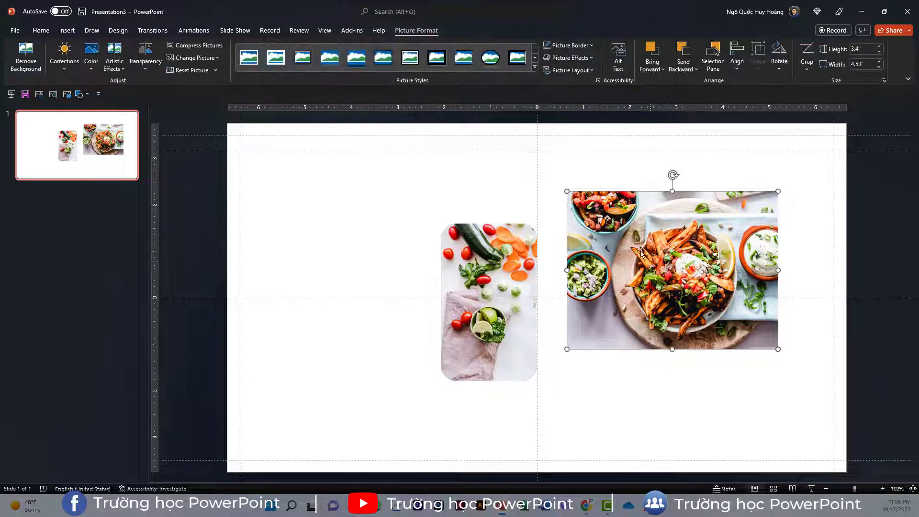
left_click_drag(641, 251, 638, 261)
left_click(807, 67)
mouse_move(833, 97)
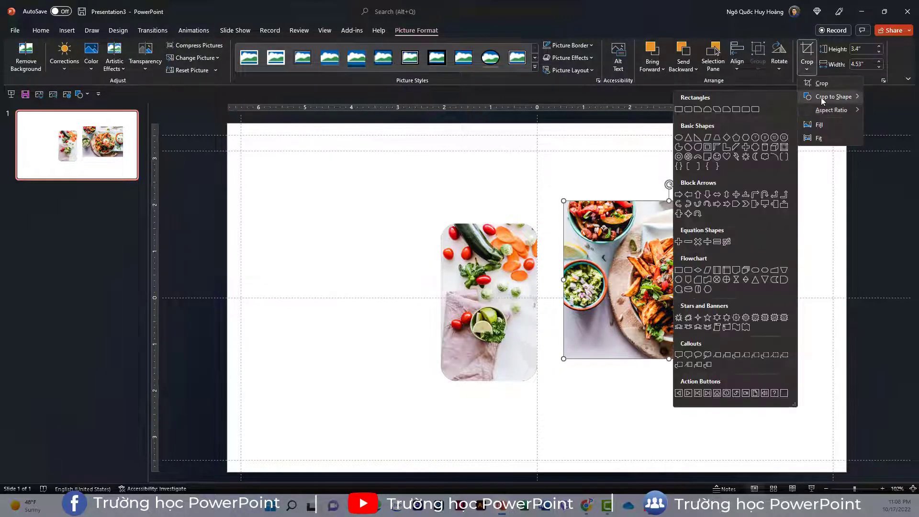
left_click(689, 110)
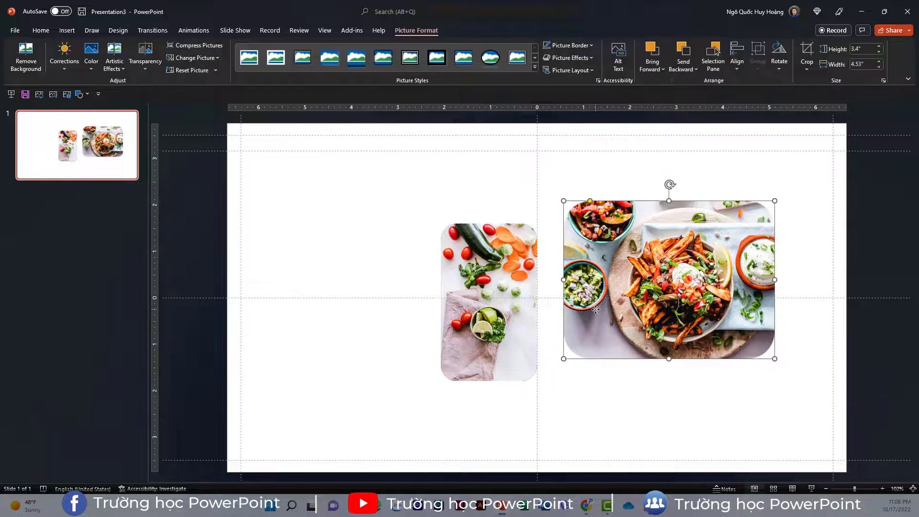
left_click_drag(611, 255, 487, 273)
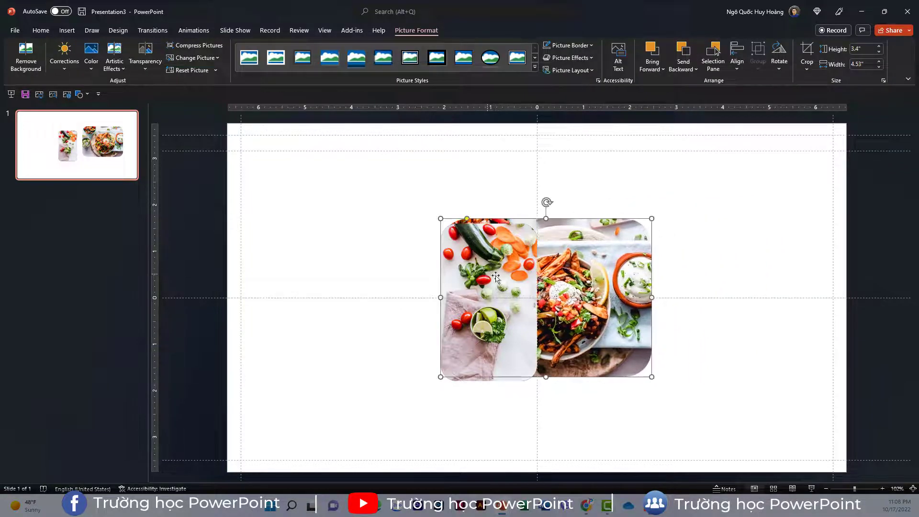
left_click(808, 54)
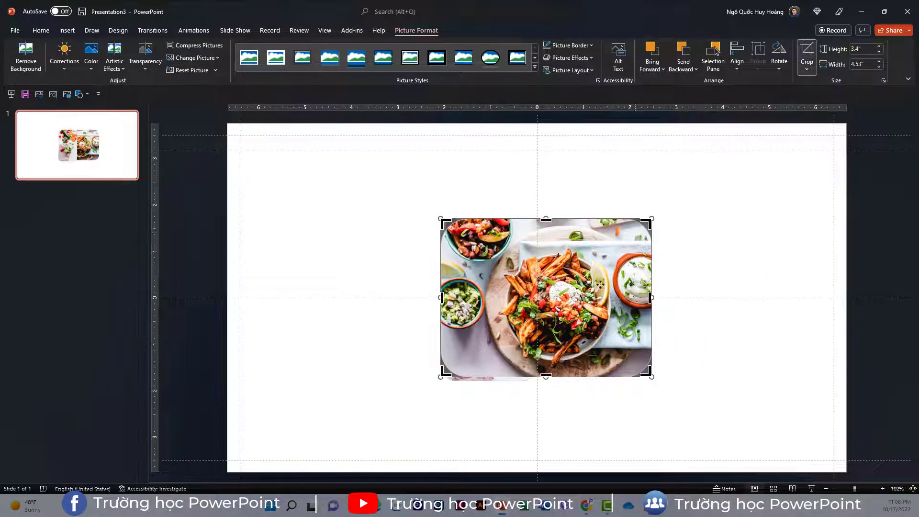
left_click_drag(650, 298, 537, 298)
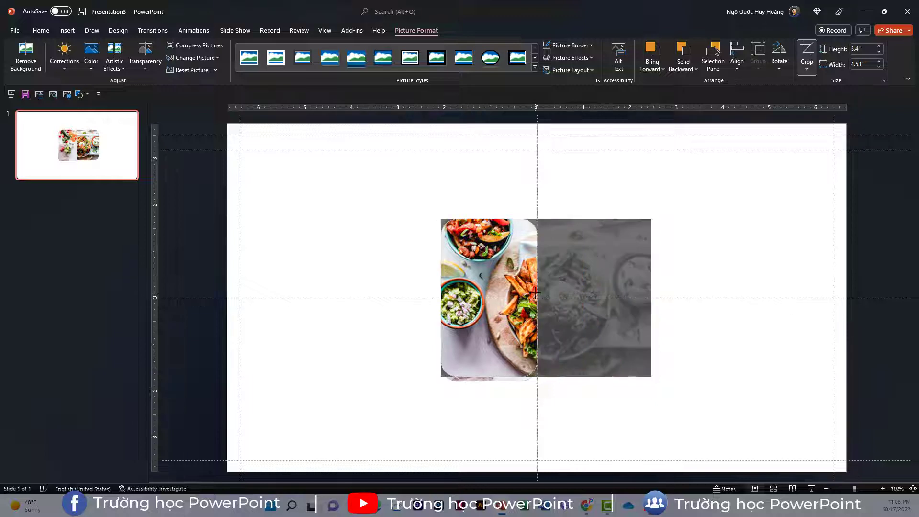
left_click(562, 407)
left_click_drag(482, 303, 482, 305)
Step: Align the stacked food pictures with each other using Picture Format > Align
left_click_drag(411, 185, 634, 443)
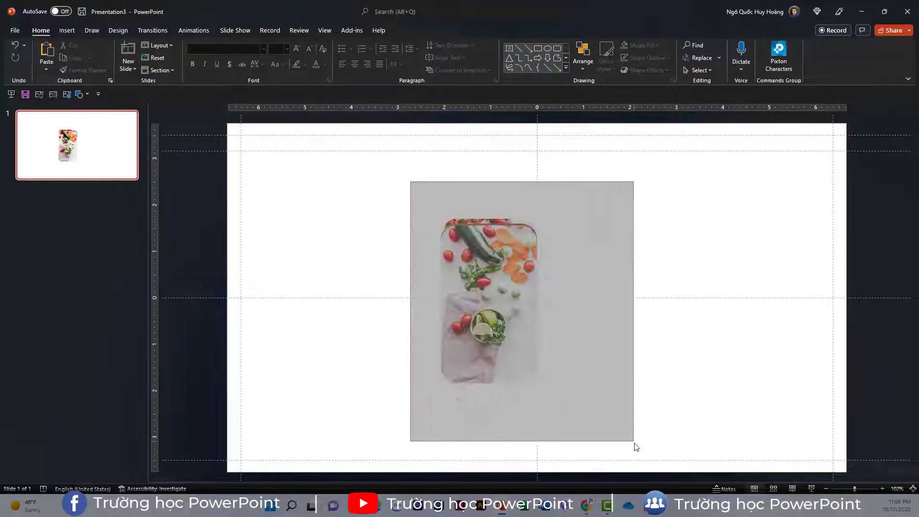
left_click(430, 31)
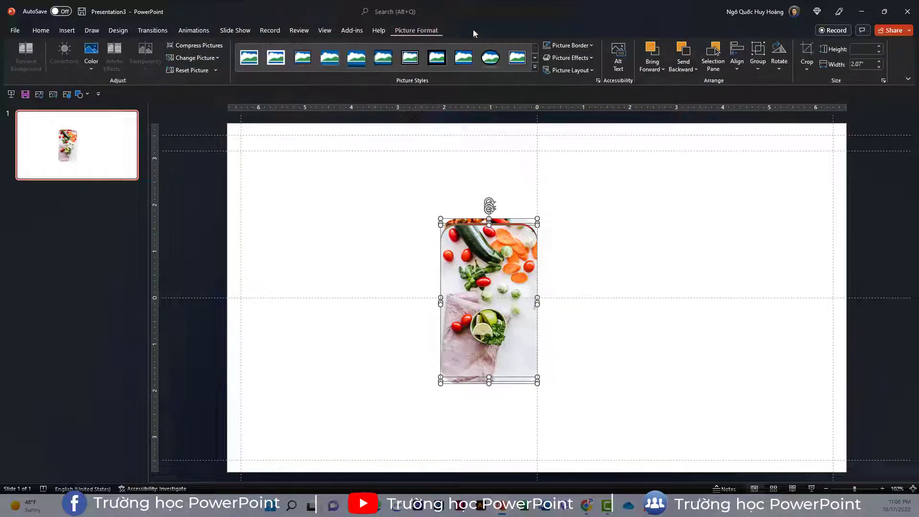
left_click(737, 71)
left_click(762, 98)
left_click(598, 267)
Step: Move the vegetables picture right, with the fruit and salad pictures tucked behind it
left_click(476, 310)
left_click_drag(477, 310, 635, 299)
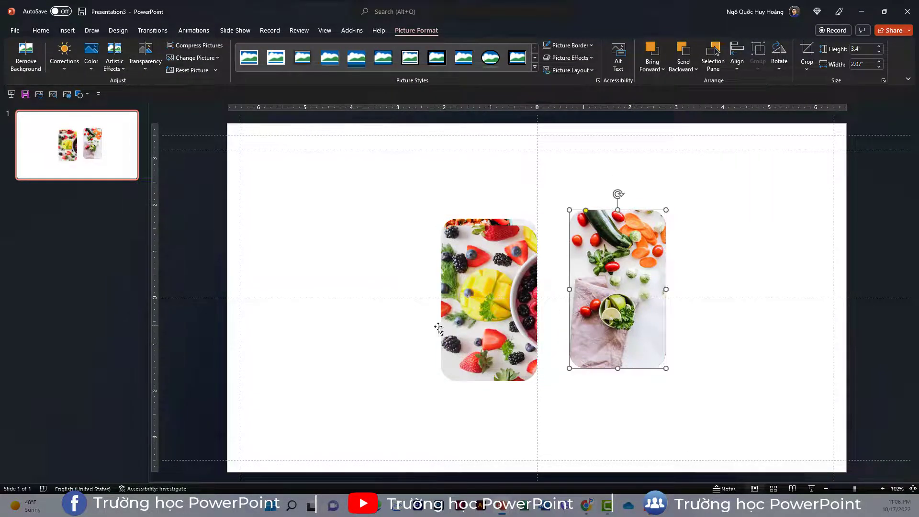
left_click_drag(437, 324, 568, 316)
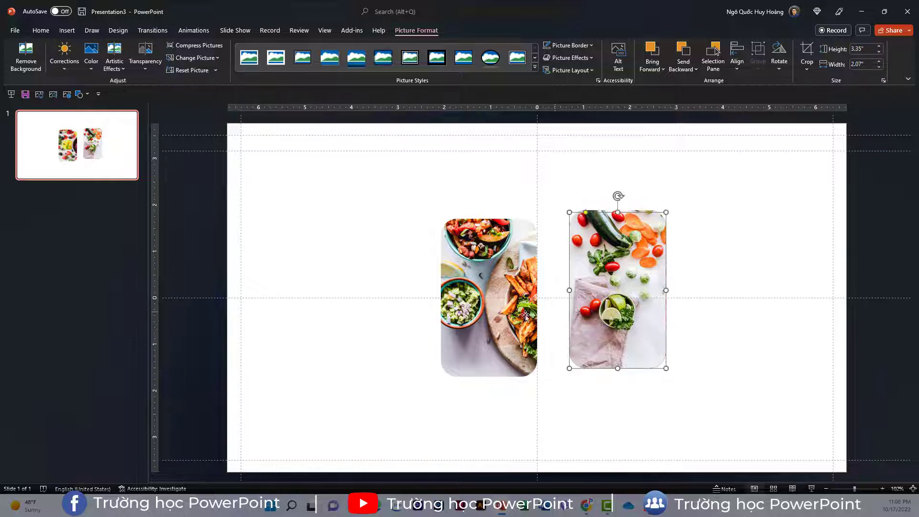
left_click_drag(478, 320, 606, 312)
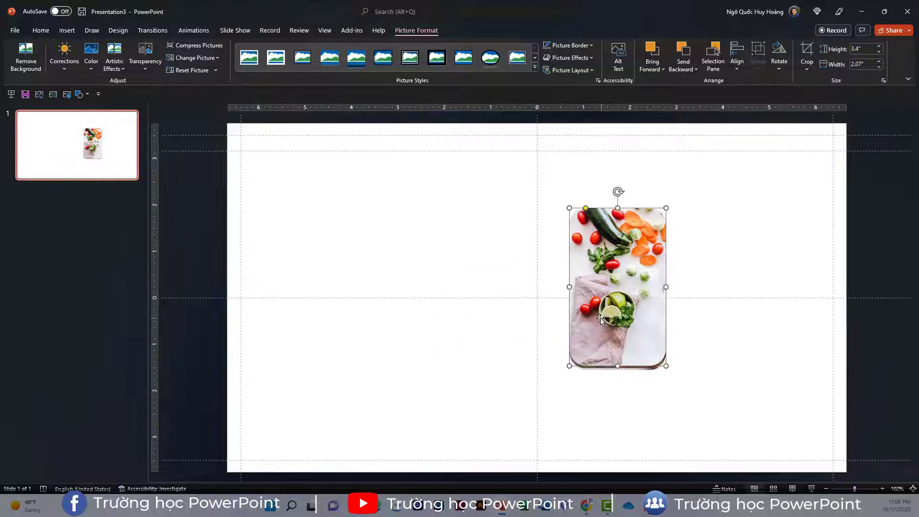
left_click(522, 315)
Step: Fan the vegetables, burrito, fruit and salad tiles into a descending diagonal row from the left edge
left_click(581, 312)
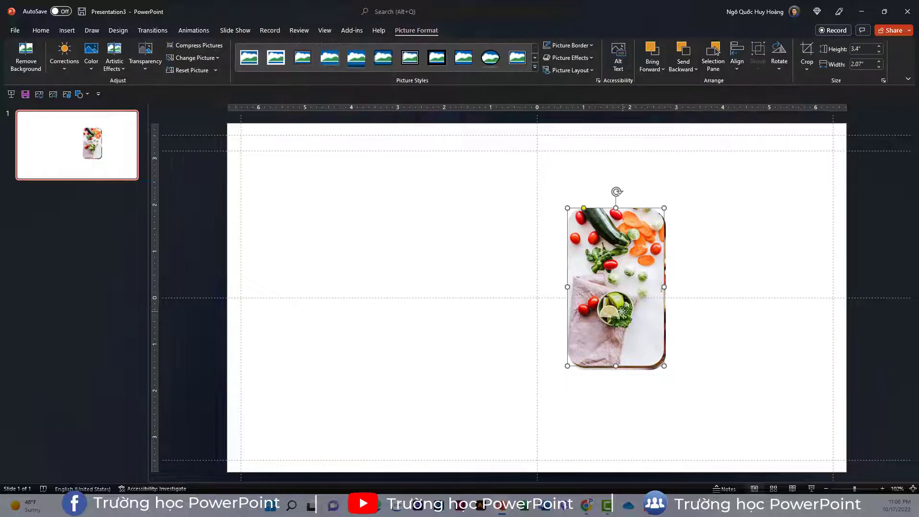
left_click_drag(630, 312, 550, 439)
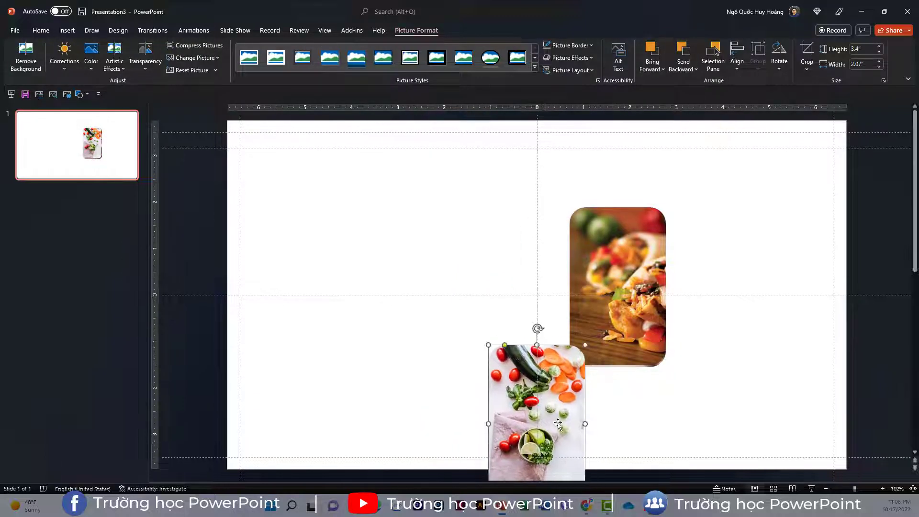
mouse_move(640, 328)
left_mouse_down()
mouse_move(382, 412)
mouse_move(446, 394)
left_mouse_up()
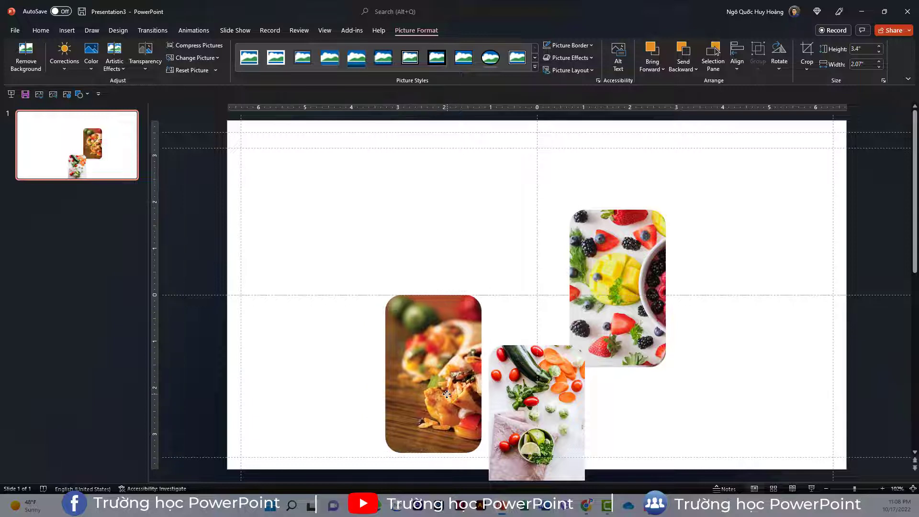
left_click_drag(614, 325, 326, 359)
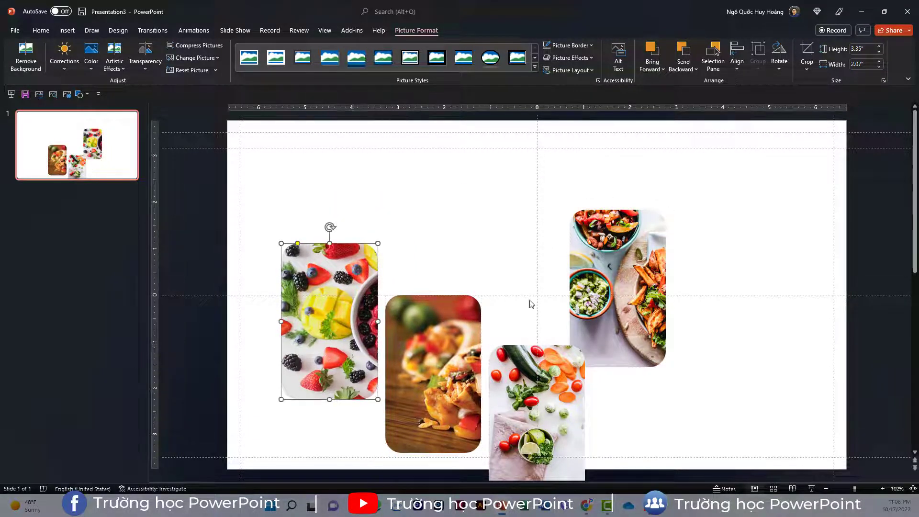
left_click_drag(617, 289, 221, 282)
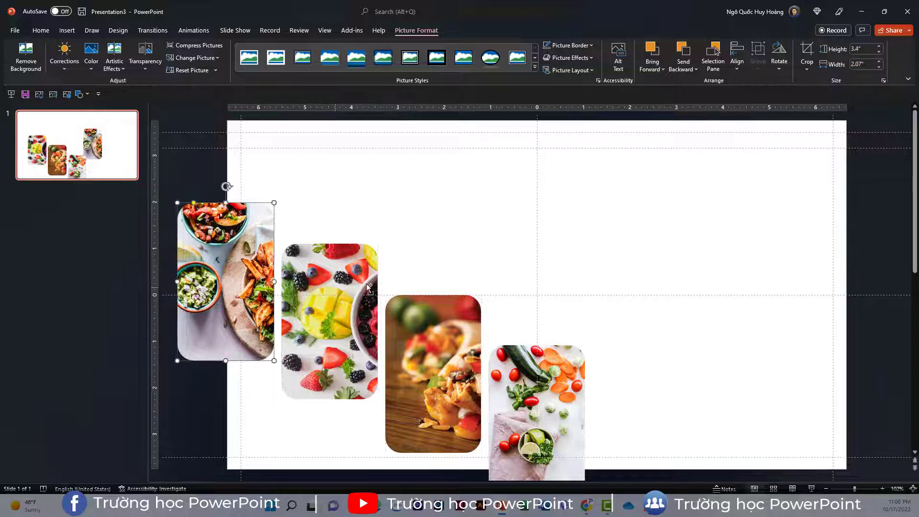
scroll(348, 257, "down", 4)
left_click(242, 223)
Step: Group the four food tiles, shrink the group into the lower left, then ungroup them
left_click_drag(243, 222, 598, 471)
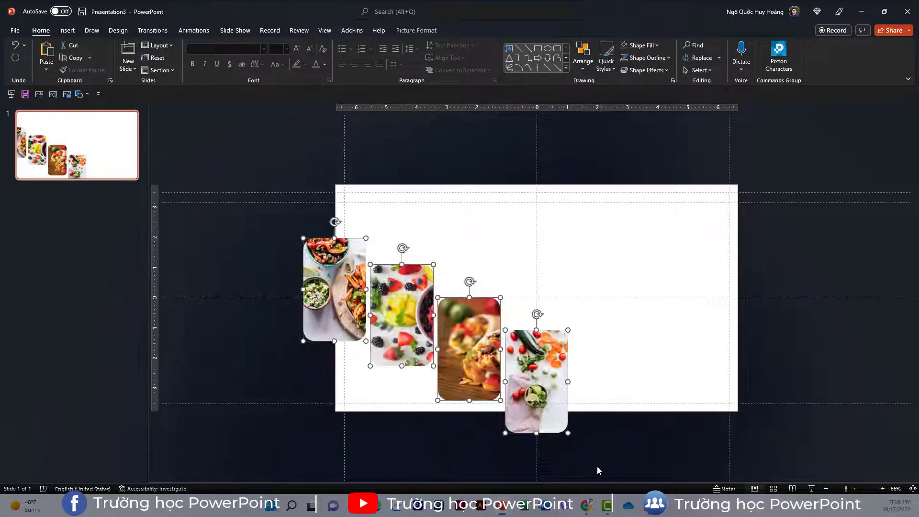
key("ctrl+g")
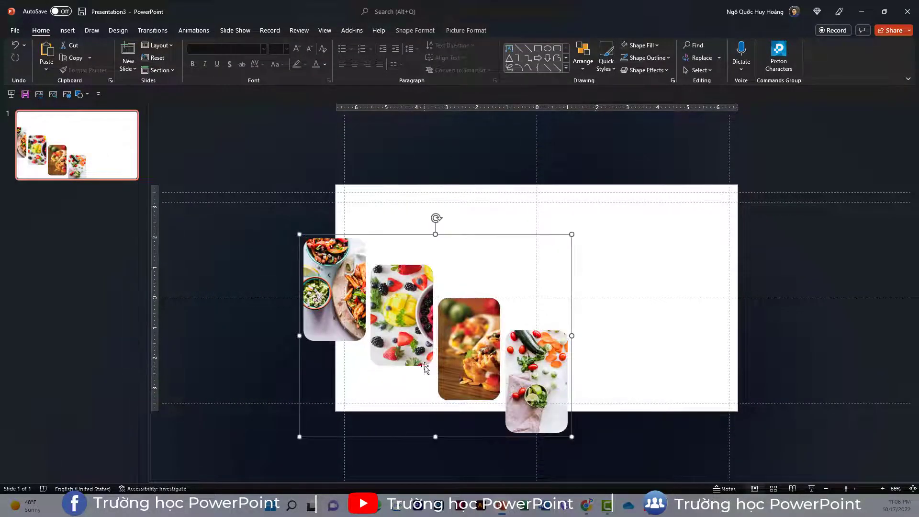
mouse_move(298, 233)
left_mouse_down()
mouse_move(344, 276)
mouse_move(340, 259)
left_mouse_up()
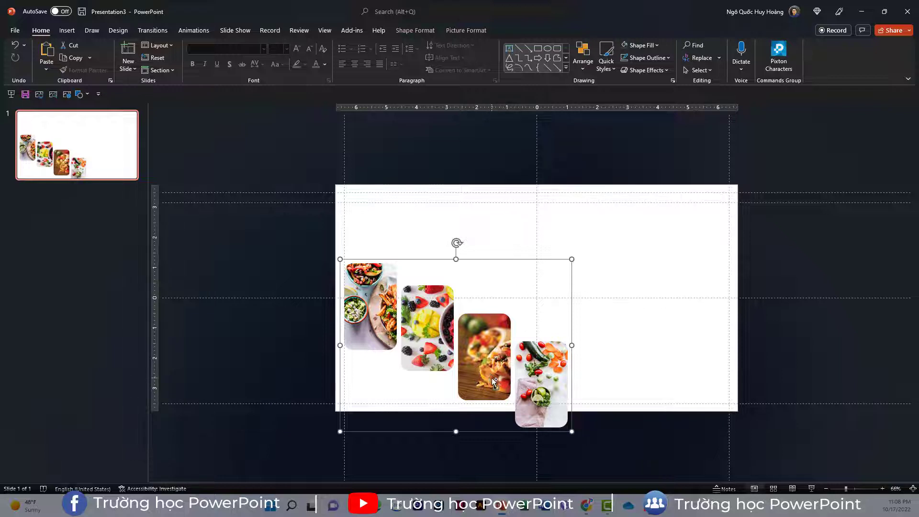
key("ctrl+shift+g")
left_click(678, 359)
left_click(498, 370)
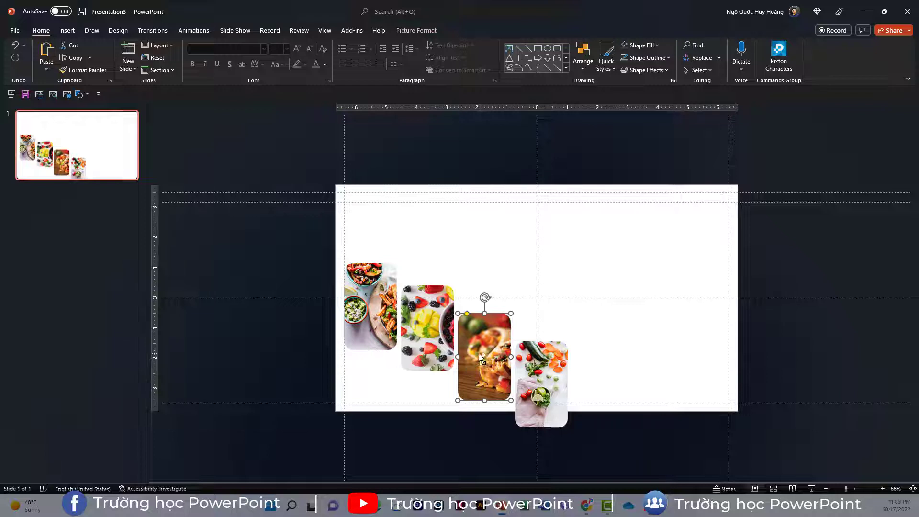
Step: Place copies of the burrito, fruit and salad tiles mirrored on the right side
left_click_drag(472, 357, 584, 358)
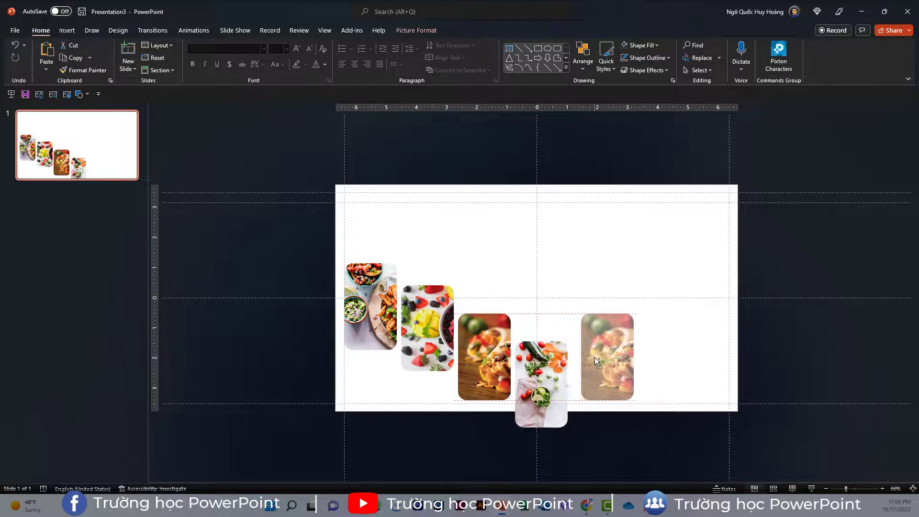
left_click(427, 329)
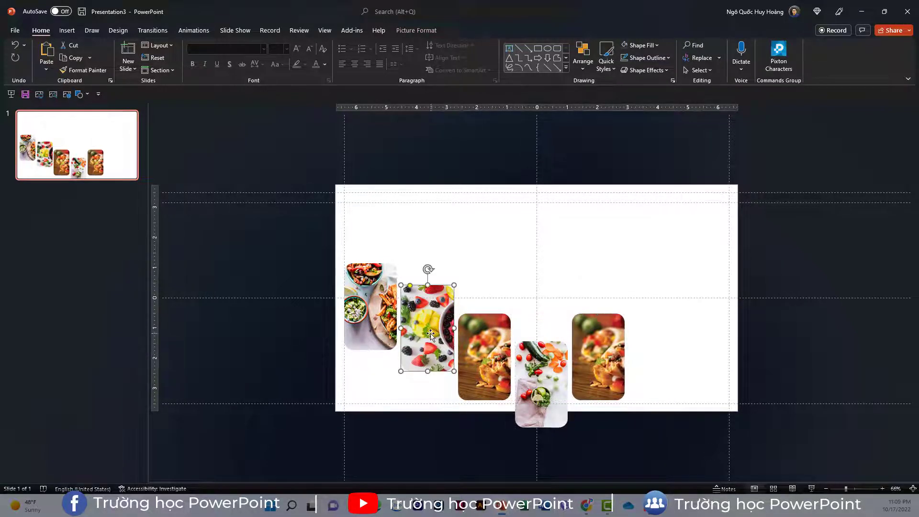
left_click_drag(427, 329, 654, 341)
left_click(383, 309)
left_click_drag(383, 308, 717, 319)
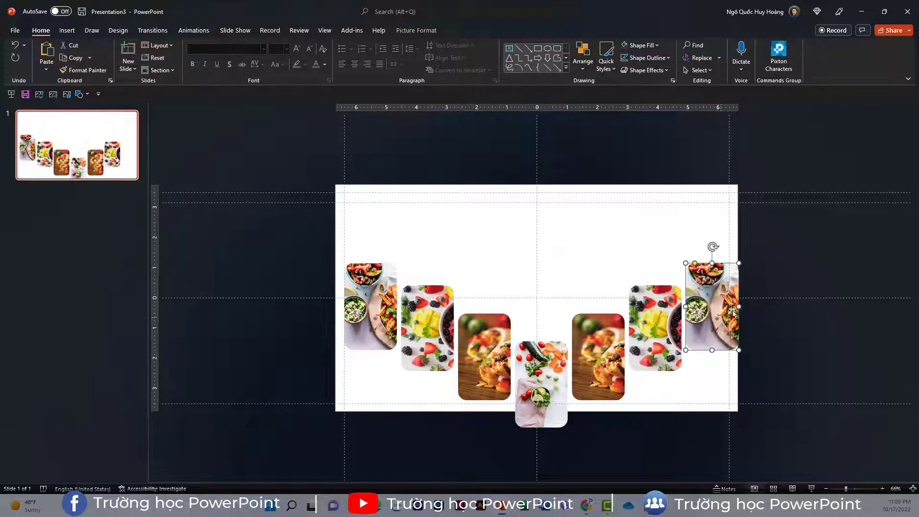
Step: Select all seven tiles, shrink the row to fit the slide, then ungroup
mouse_move(837, 239)
left_mouse_down()
mouse_move(364, 400)
mouse_move(250, 480)
left_mouse_up()
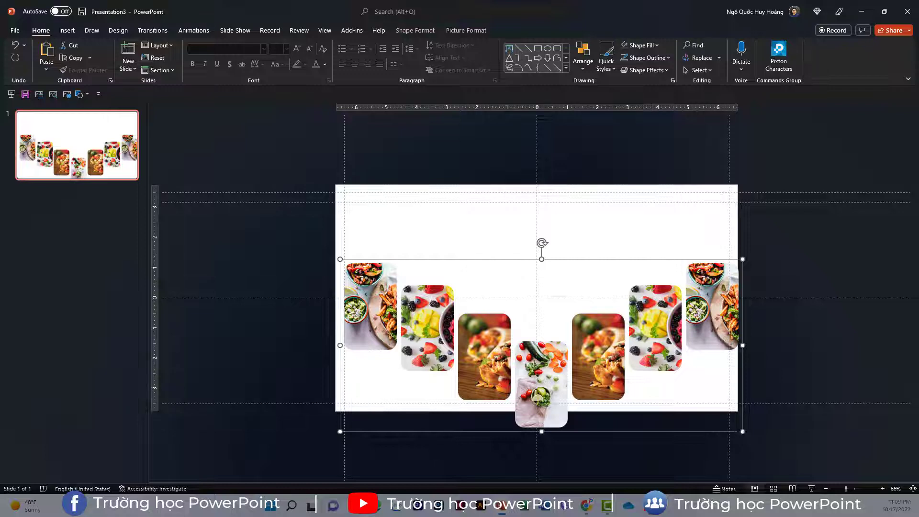
left_click_drag(743, 432, 733, 426)
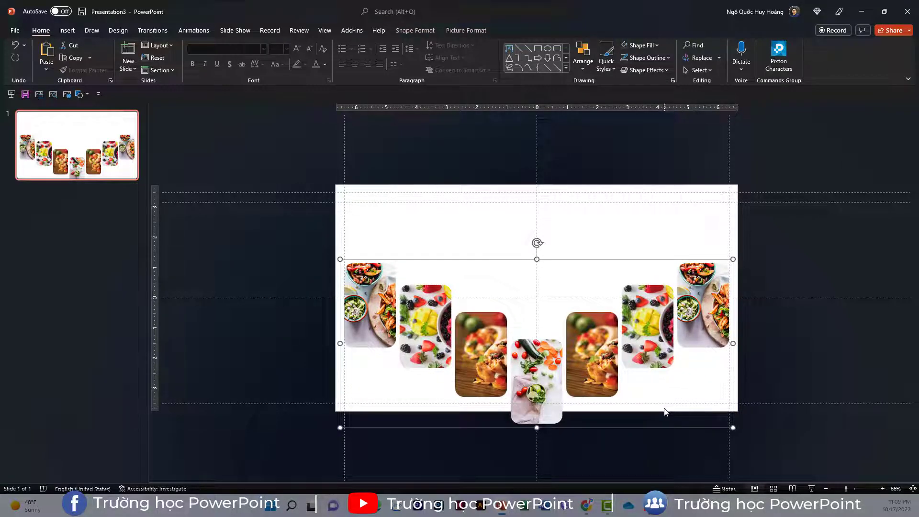
key("ctrl+shift+g")
left_click(303, 358)
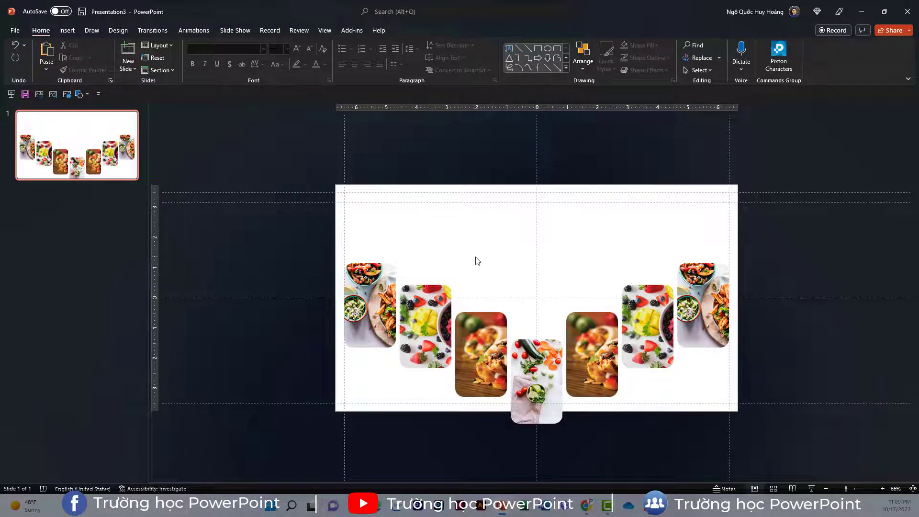
Step: Duplicate both fruit photos directly below the originals
left_click(363, 311)
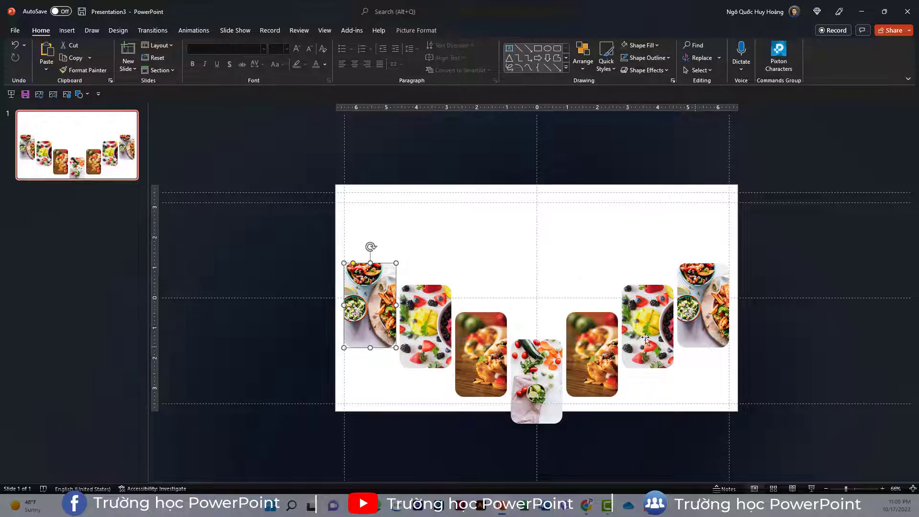
scroll(587, 349, "up", 1)
scroll(587, 350, "up", 3)
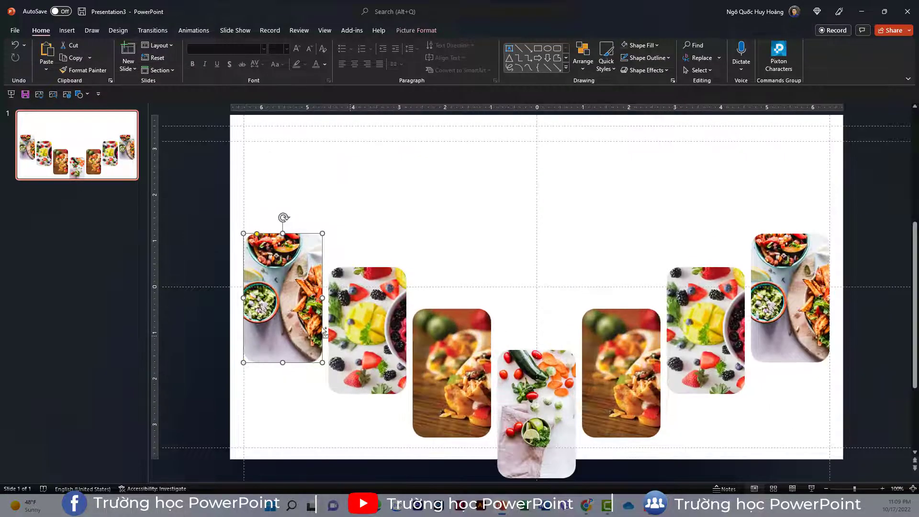
left_click(378, 350)
left_click(703, 314, "shift")
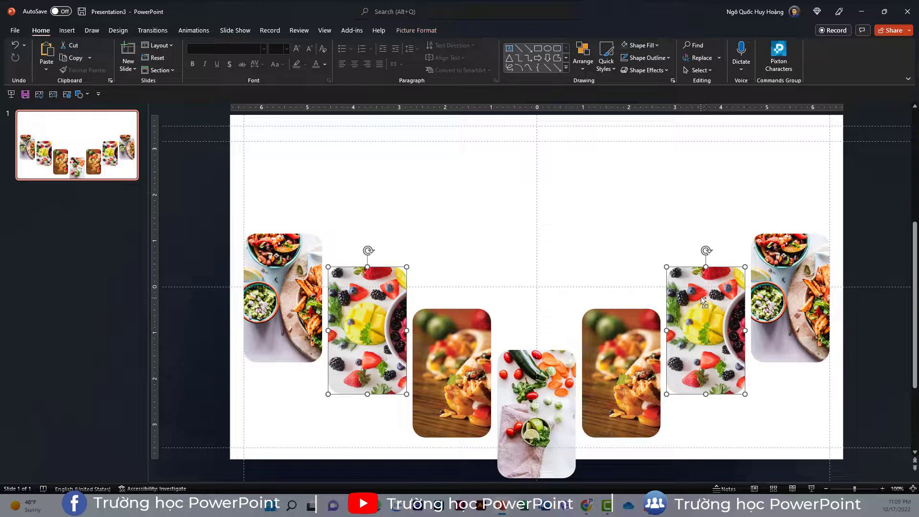
left_click_drag(701, 290, 700, 421)
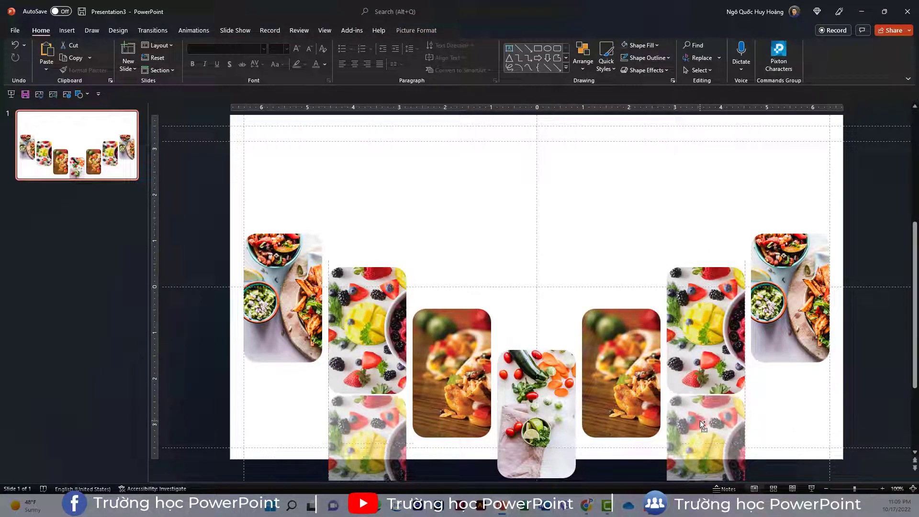
left_click_drag(700, 421, 700, 422)
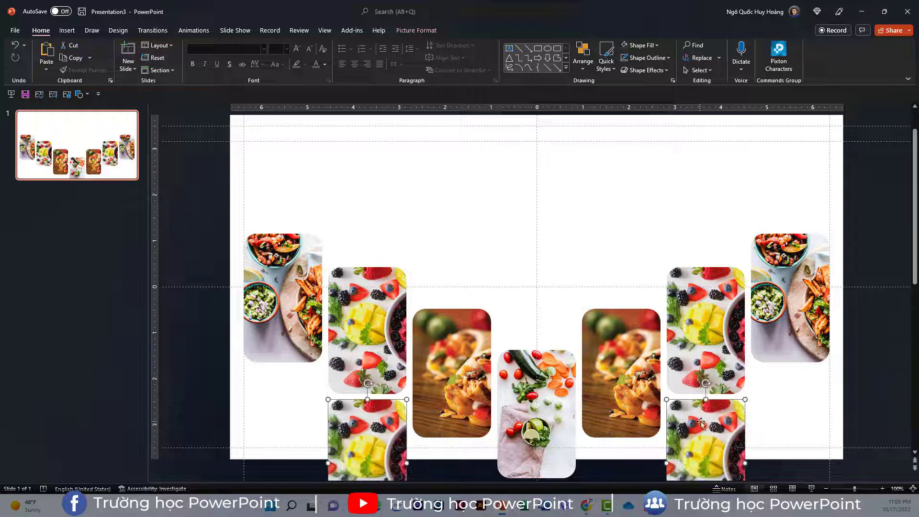
Step: Duplicate the two outer salad photos directly below the originals
left_click(319, 325)
left_click(814, 302, "shift")
left_click_drag(814, 301, 766, 415)
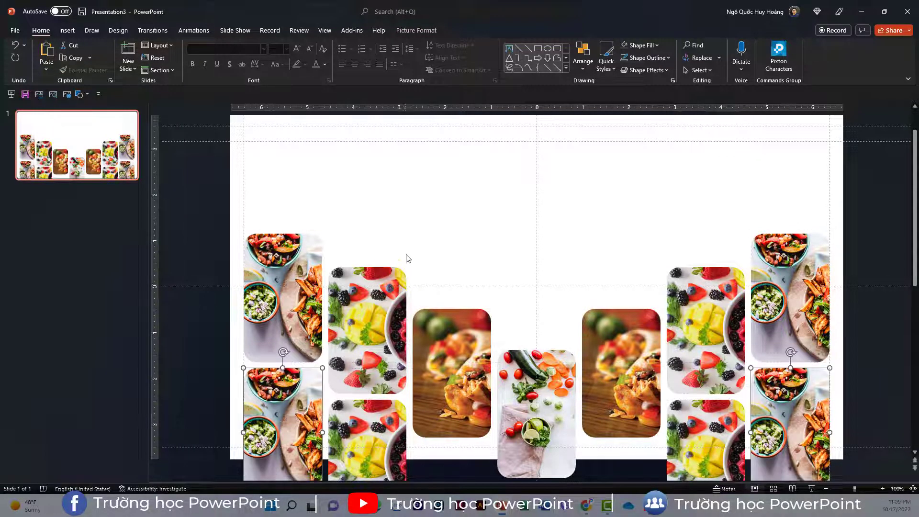
left_click(443, 271)
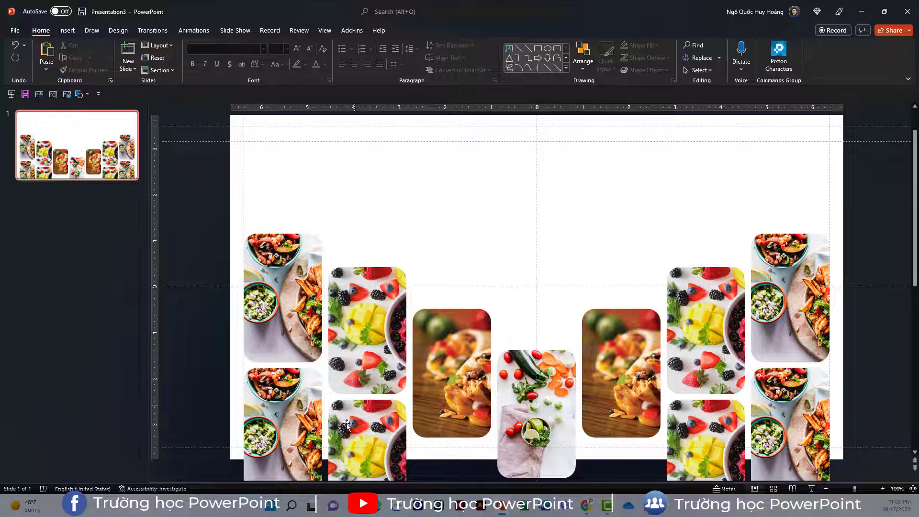
Step: Draw a wide rectangle across the bottom band of the slide
left_click(67, 32)
left_click(160, 65)
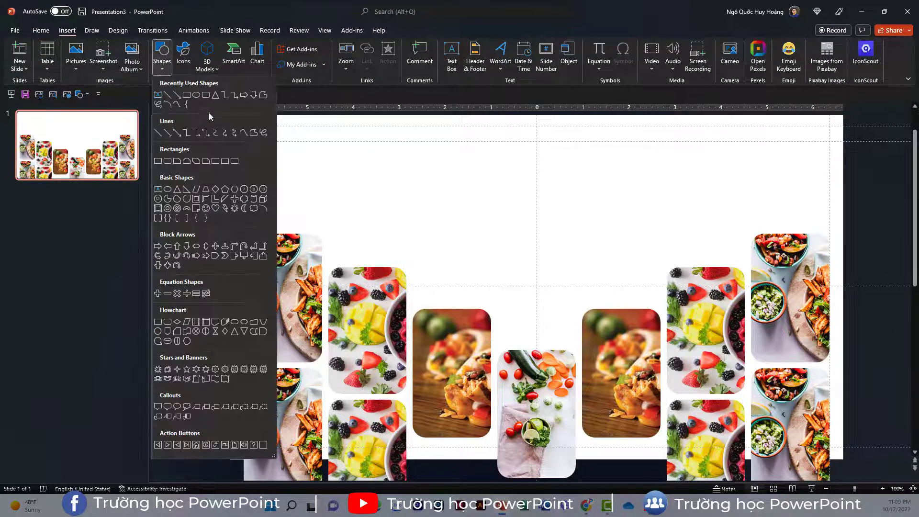
left_click(186, 97)
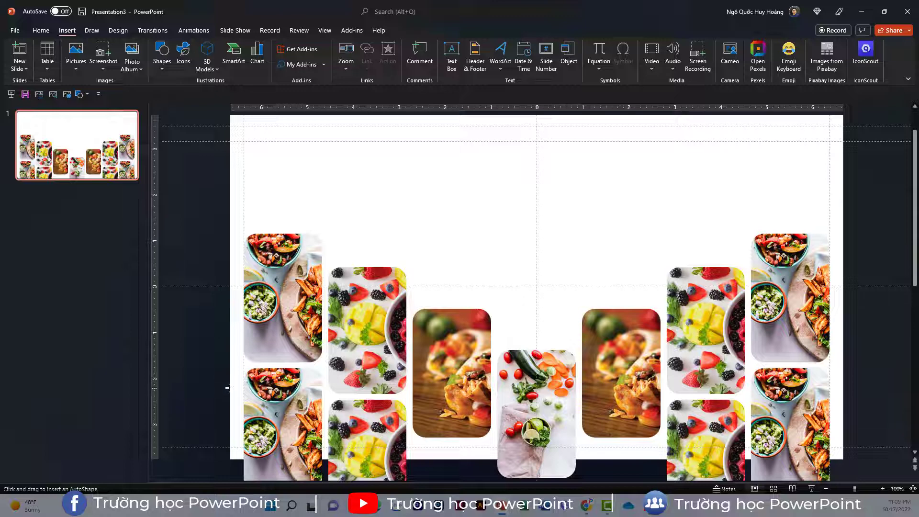
left_click_drag(245, 397, 840, 457)
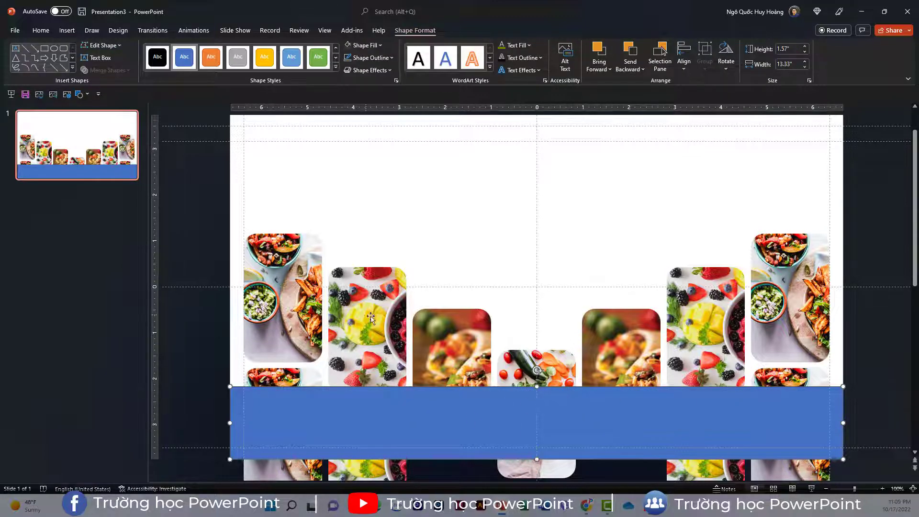
Step: Give the rectangle a gradient fill in the Format Shape pane
right_click(434, 418)
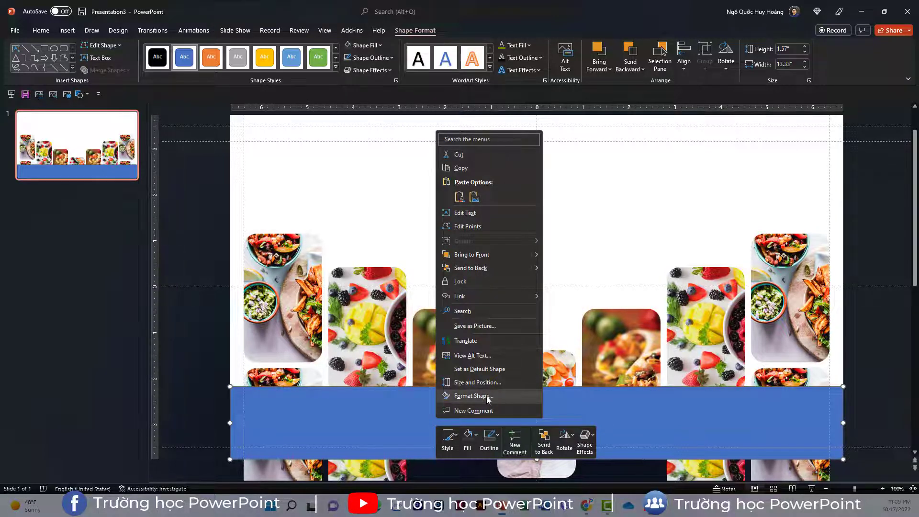
left_click(479, 398)
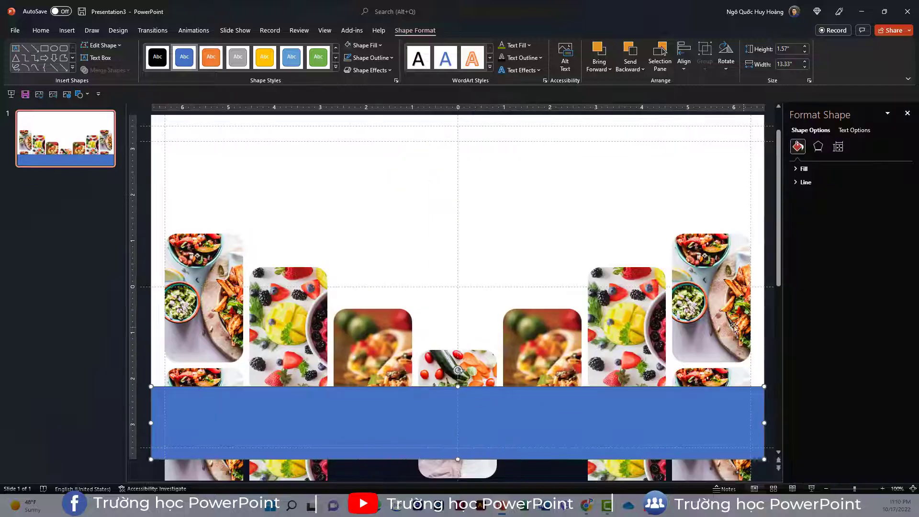
left_click(802, 169)
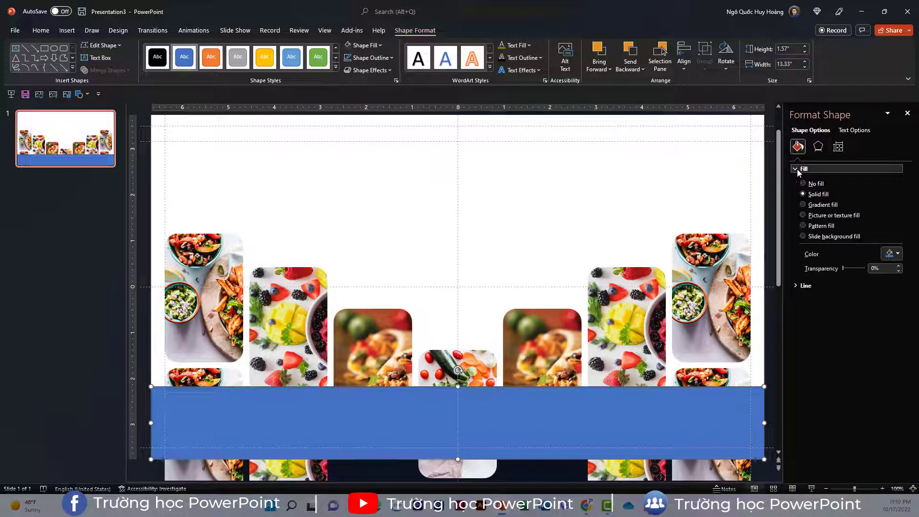
left_click(804, 205)
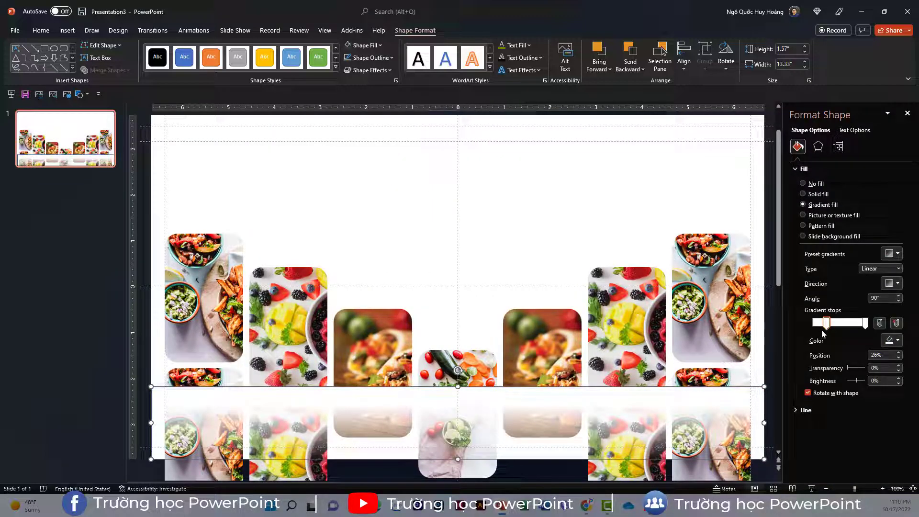
left_click_drag(828, 323, 814, 324)
left_click(865, 324)
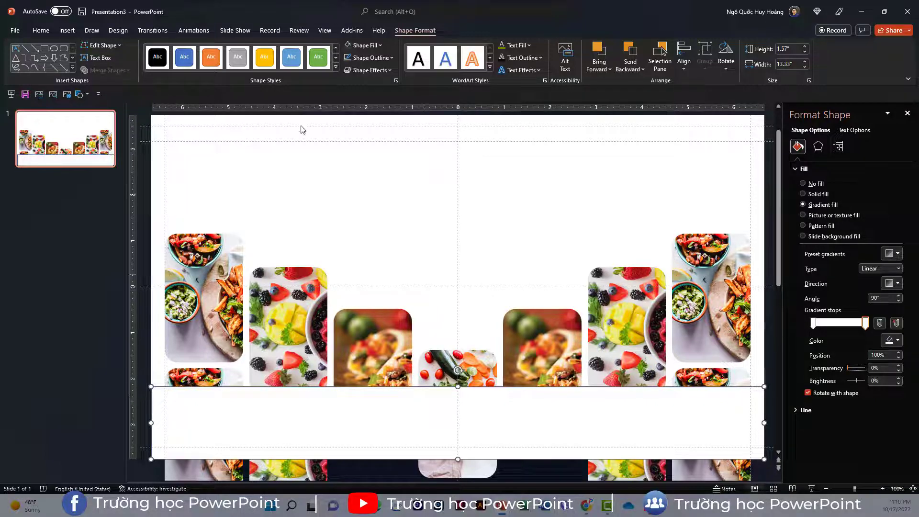
left_click(368, 58)
left_click(390, 193)
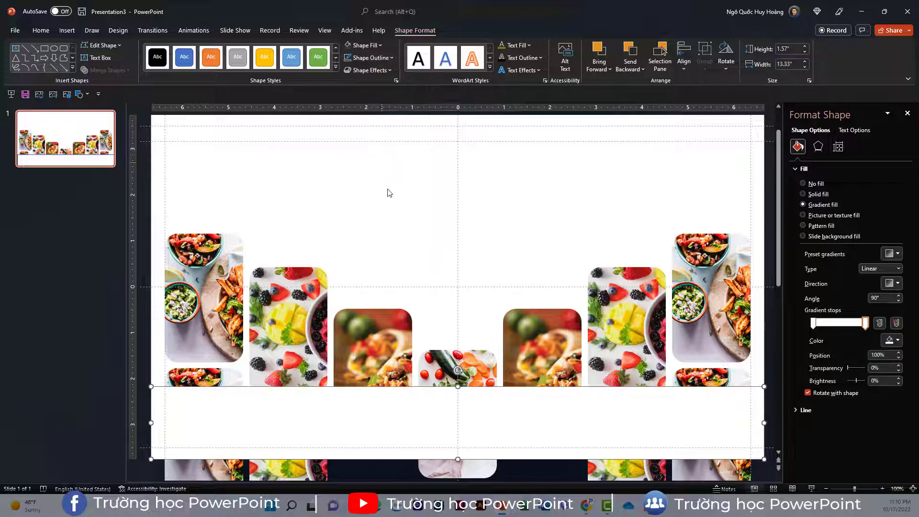
Step: Set both gradient stops to white, leaving only two stops
left_click(813, 324)
left_click(895, 341)
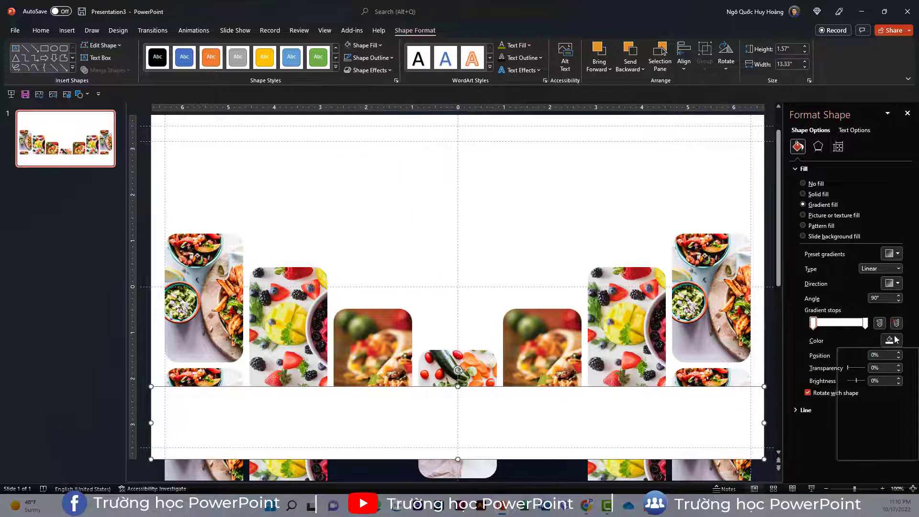
left_click(841, 366)
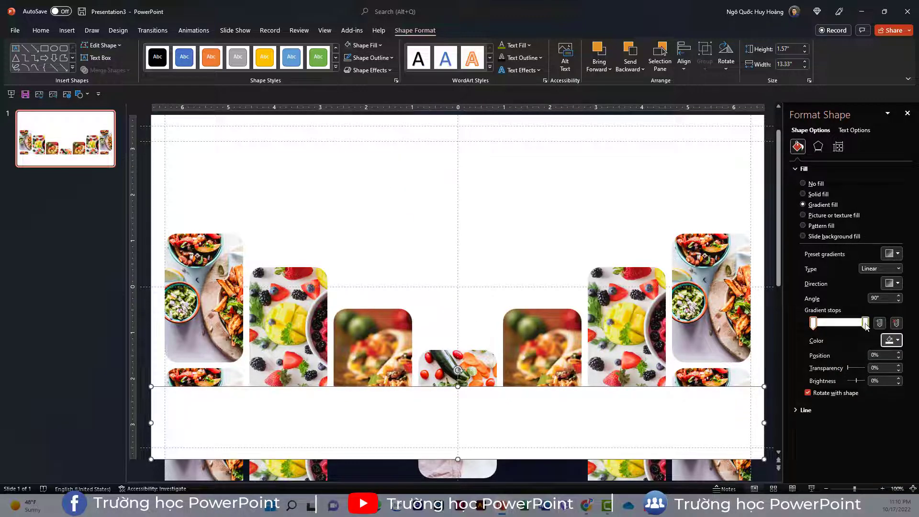
left_click(866, 324)
left_click(896, 340)
left_click(850, 368)
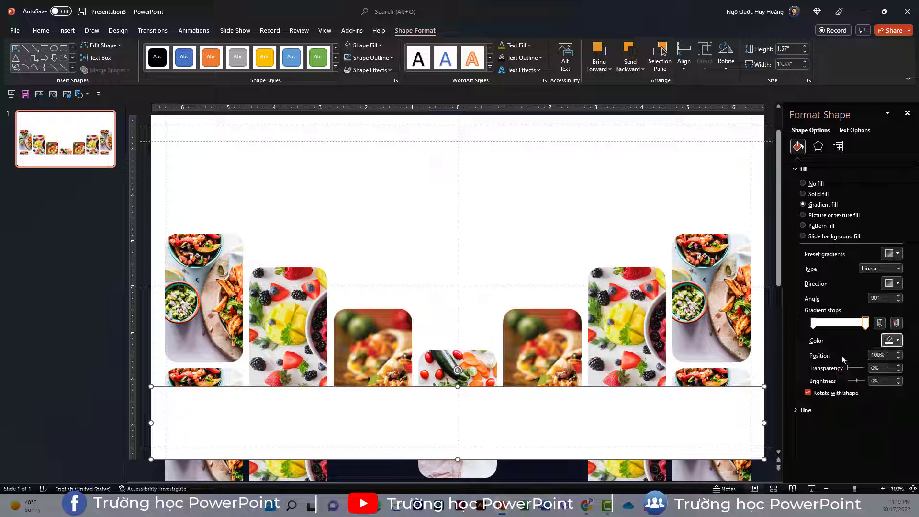
left_click(839, 324)
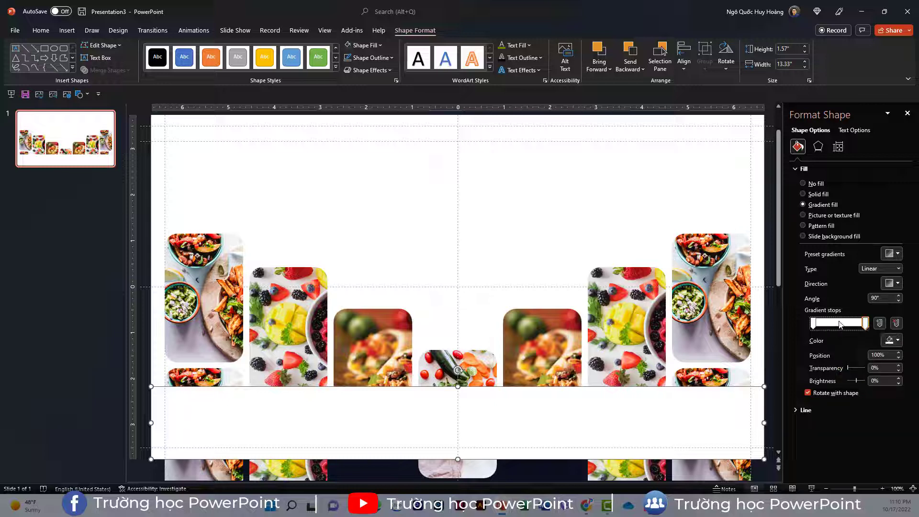
left_click(896, 324)
Step: Make the top stop 100% transparent and move the white stop to about 73%
left_click(866, 324)
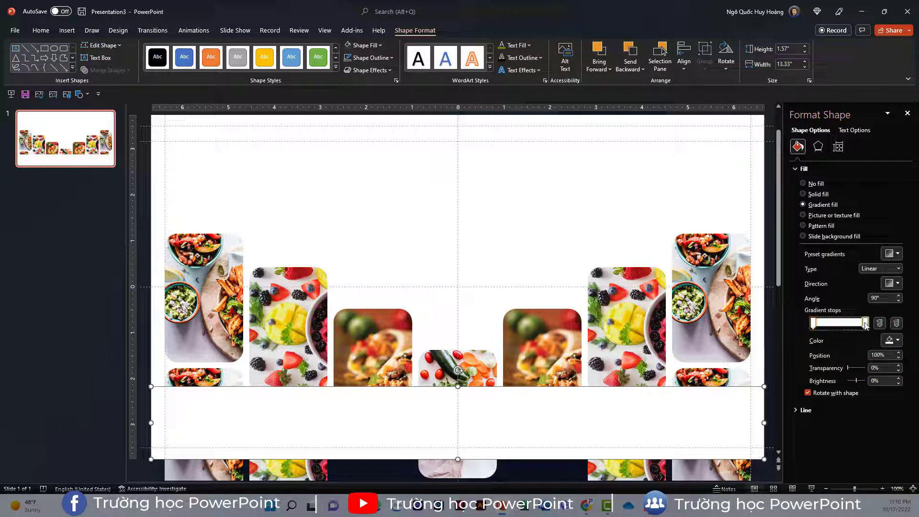
left_click(813, 324)
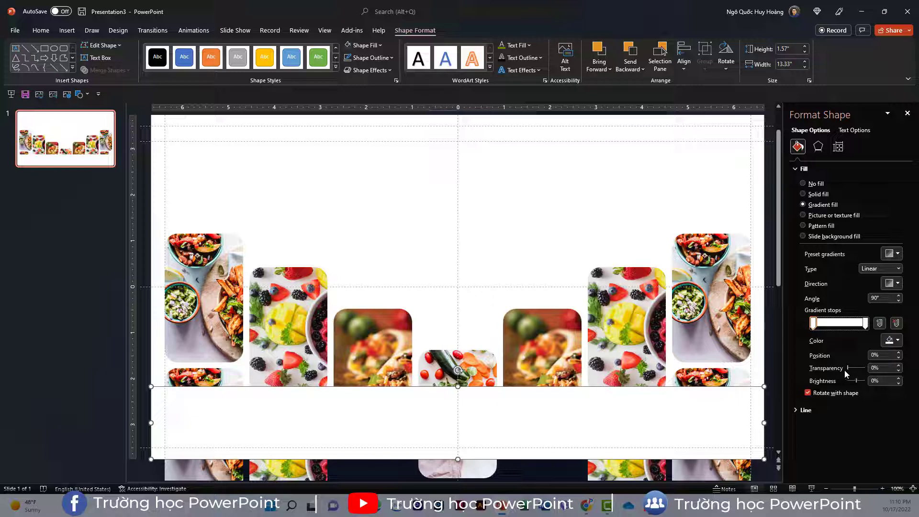
left_click_drag(848, 369, 868, 370)
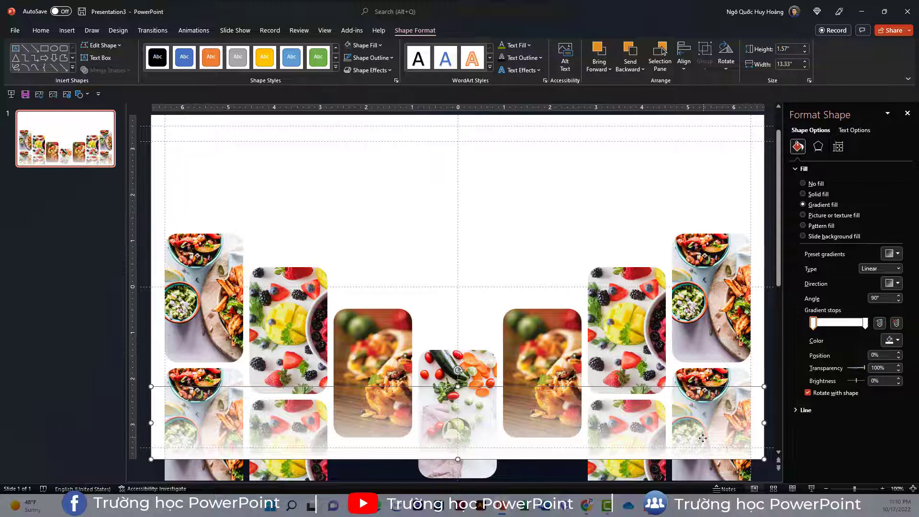
left_click(761, 363)
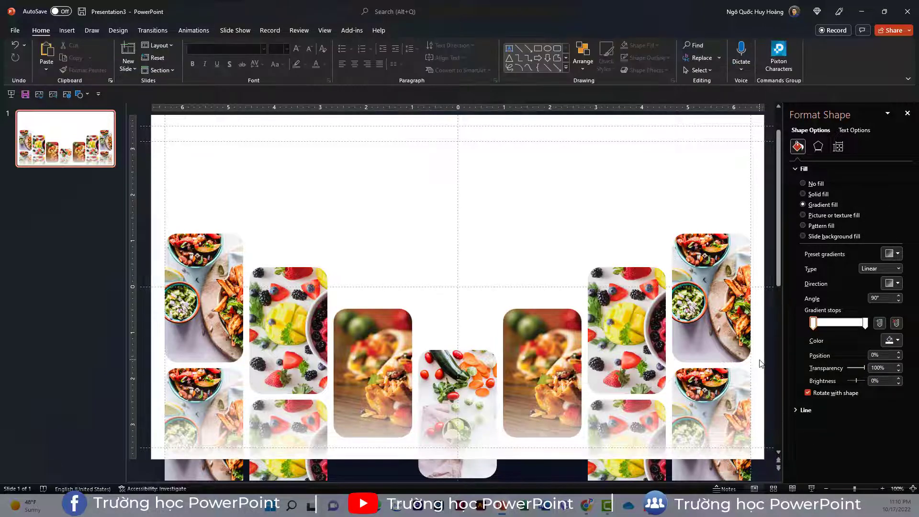
left_click(699, 419)
left_click_drag(865, 323, 851, 324)
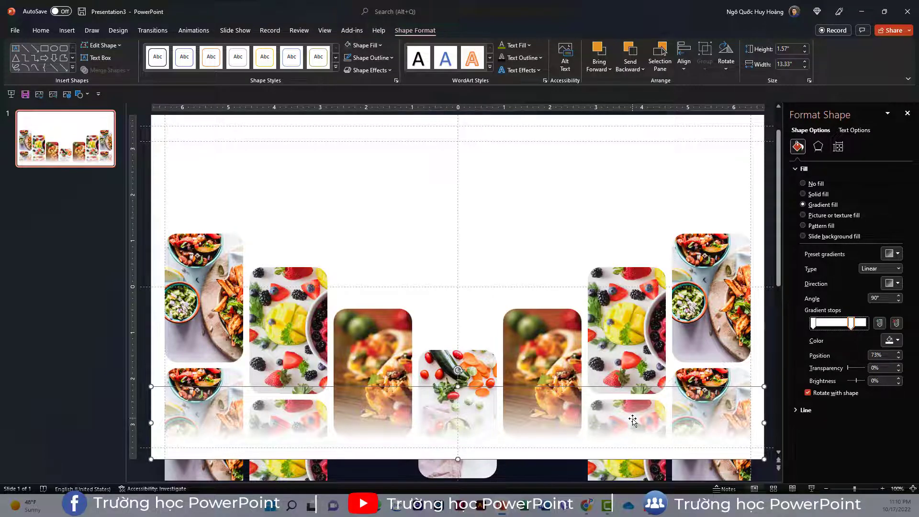
Step: Draw a thin rectangle bar along the slide bottom with no outline
left_click(430, 243)
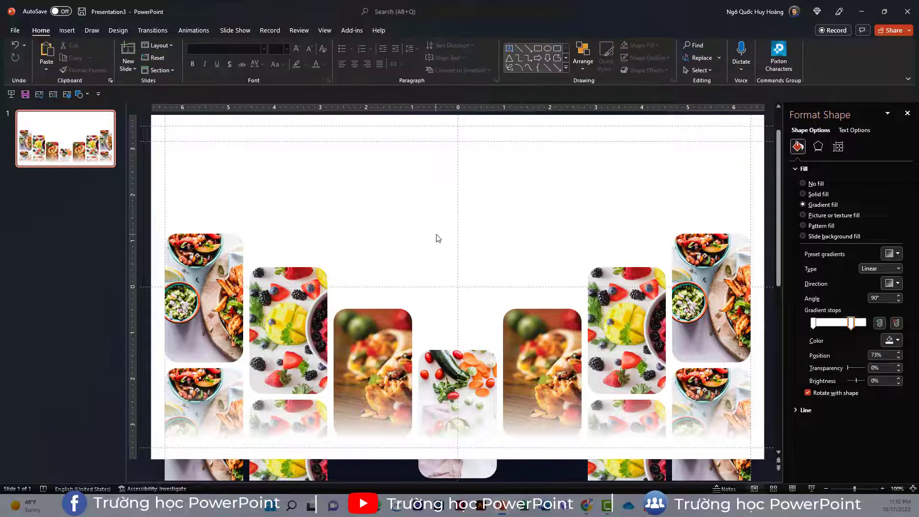
left_click(67, 30)
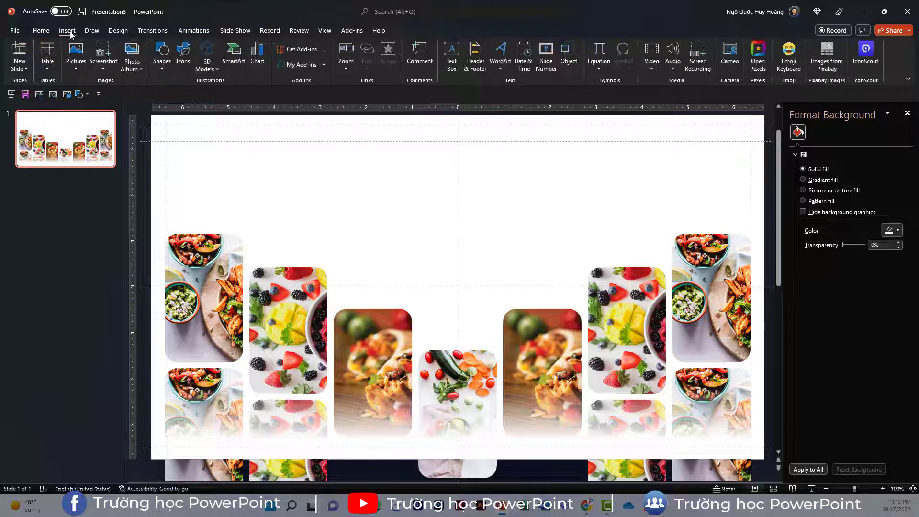
left_click(159, 67)
left_click(186, 96)
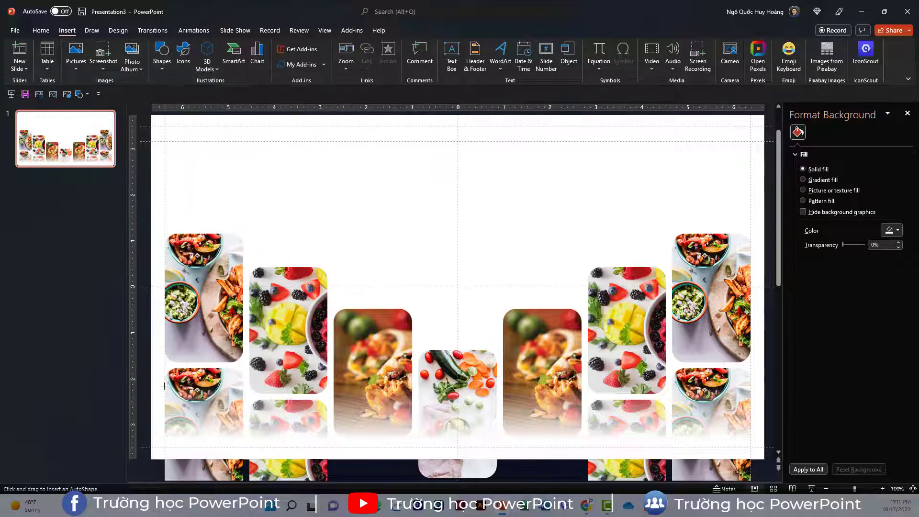
left_click_drag(151, 435, 764, 459)
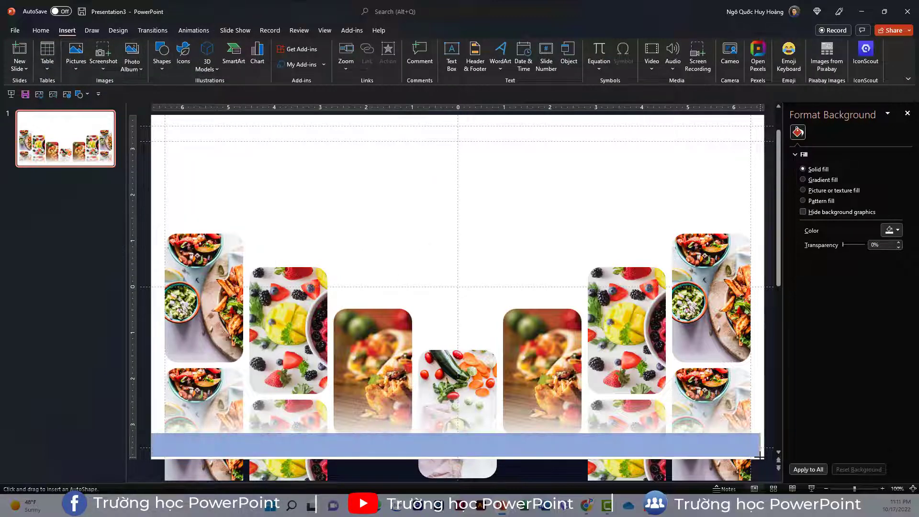
left_click(389, 58)
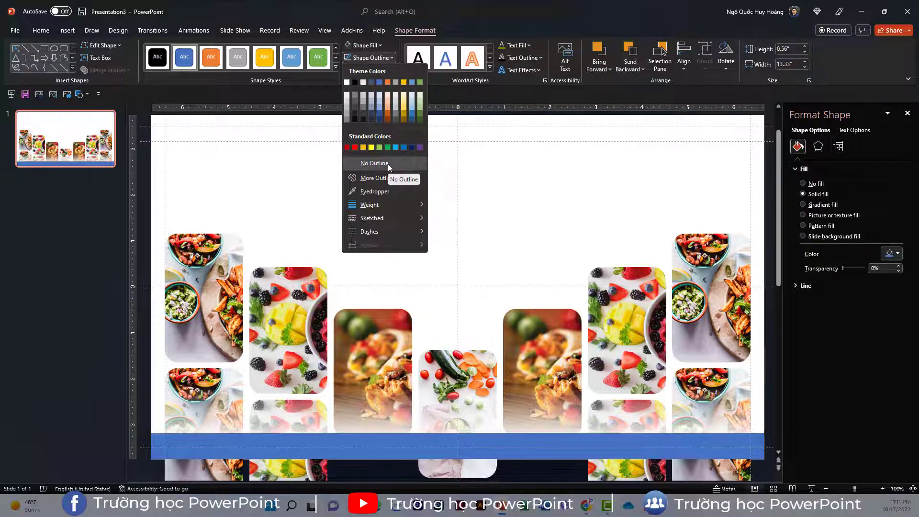
left_click(388, 165)
Step: Fill the bar with the soft yellow sampled from a fruit photo
left_click(373, 47)
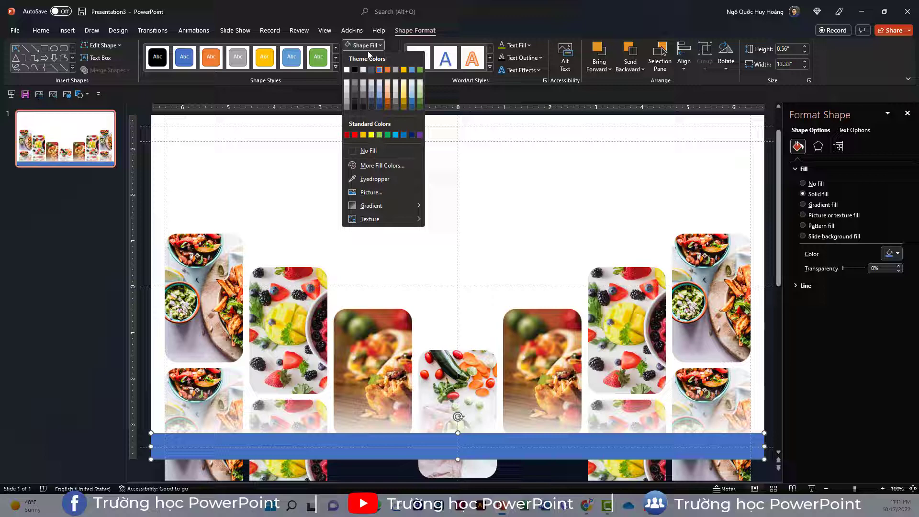
left_click(369, 180)
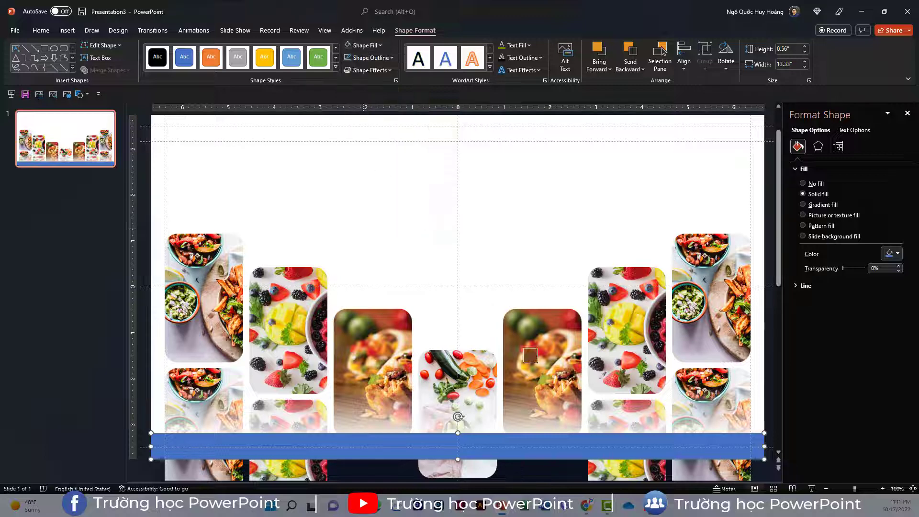
left_click(622, 314)
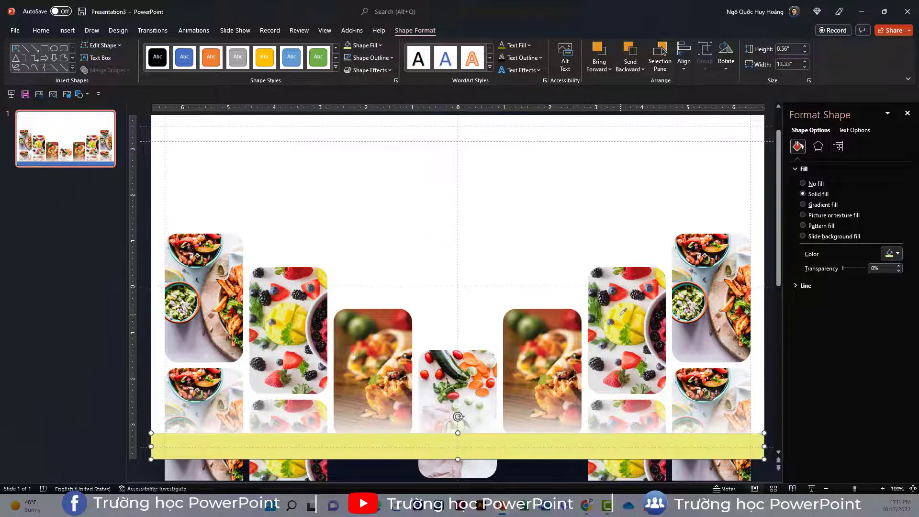
left_click(490, 329)
left_click(479, 447)
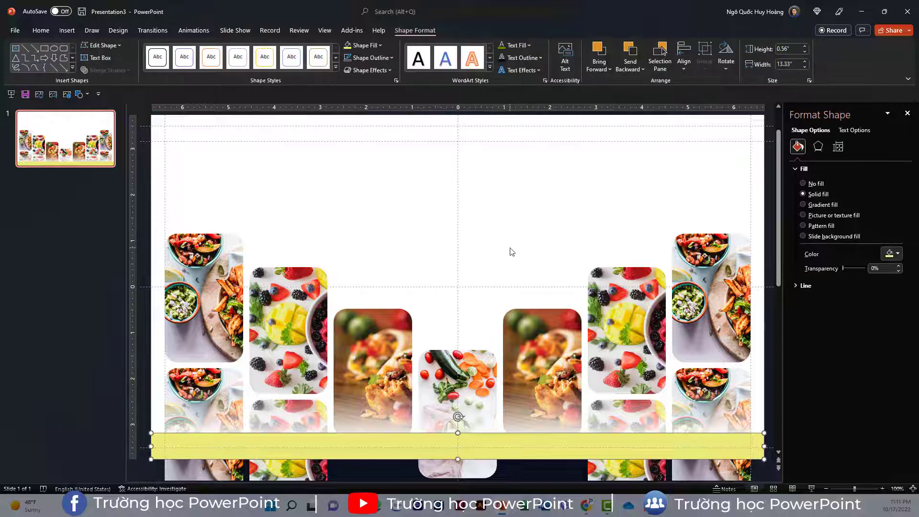
left_click(511, 250)
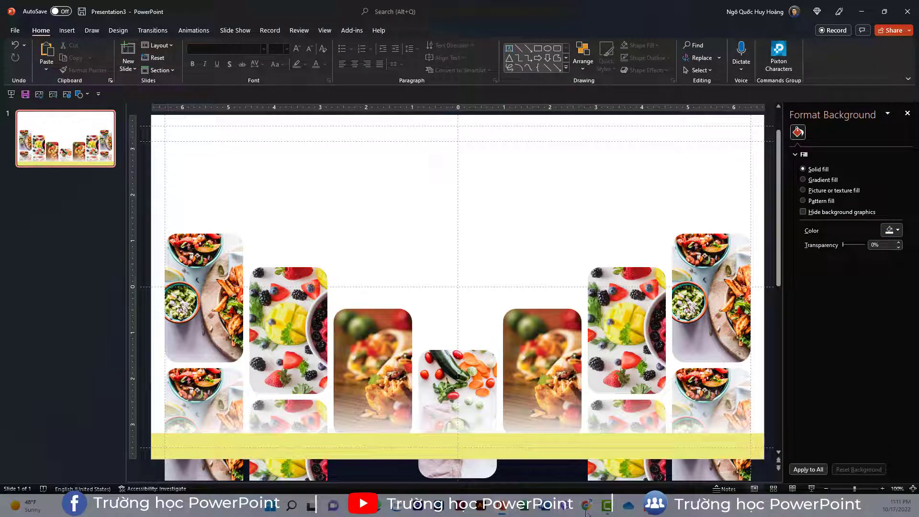
Step: Search Google for 'pinterest logo' in a new Chrome tab
mouse_move(588, 505)
left_click(536, 455)
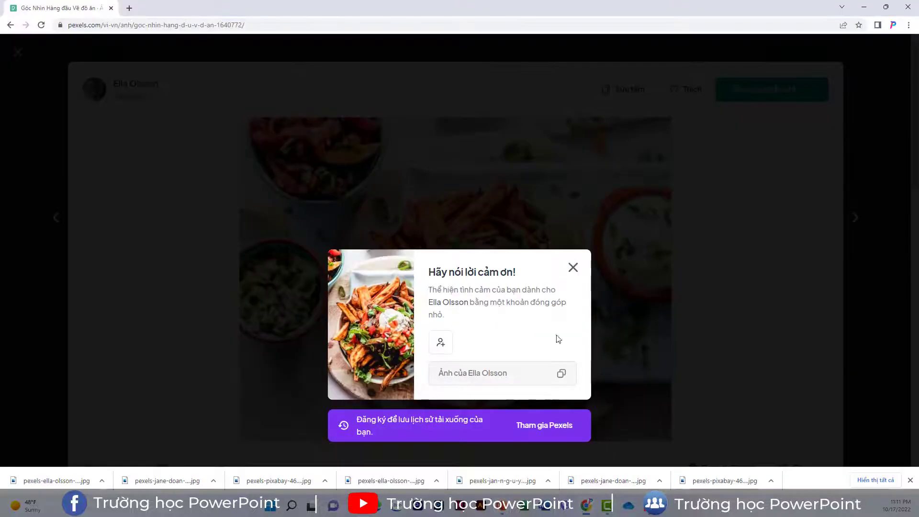
left_click(129, 8)
type("go")
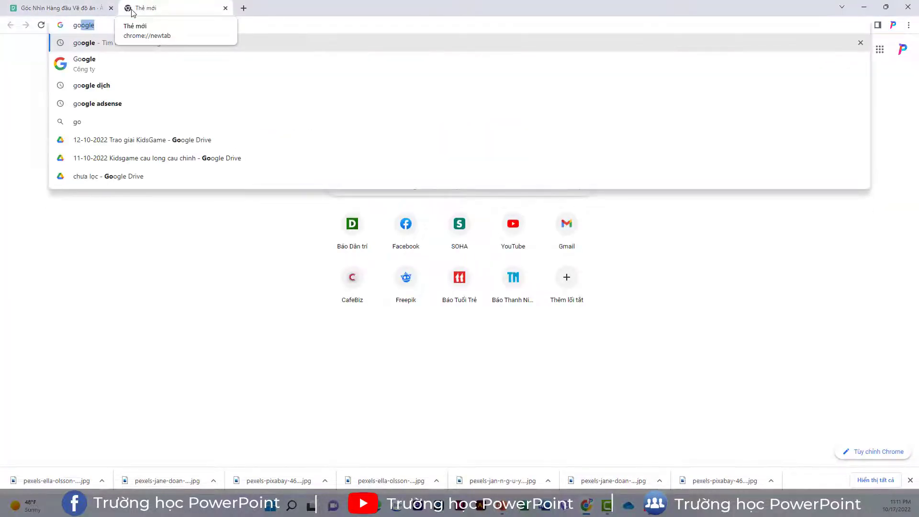
key("Return")
left_click(143, 176)
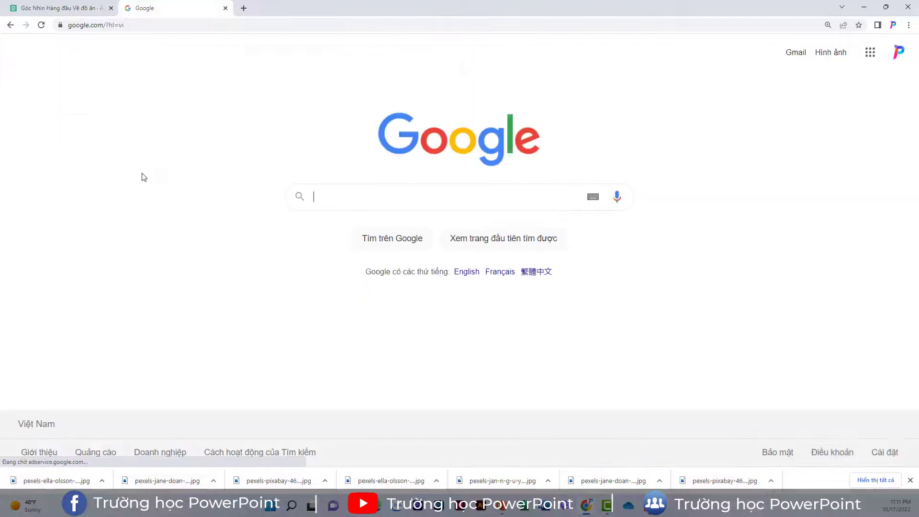
type("pin")
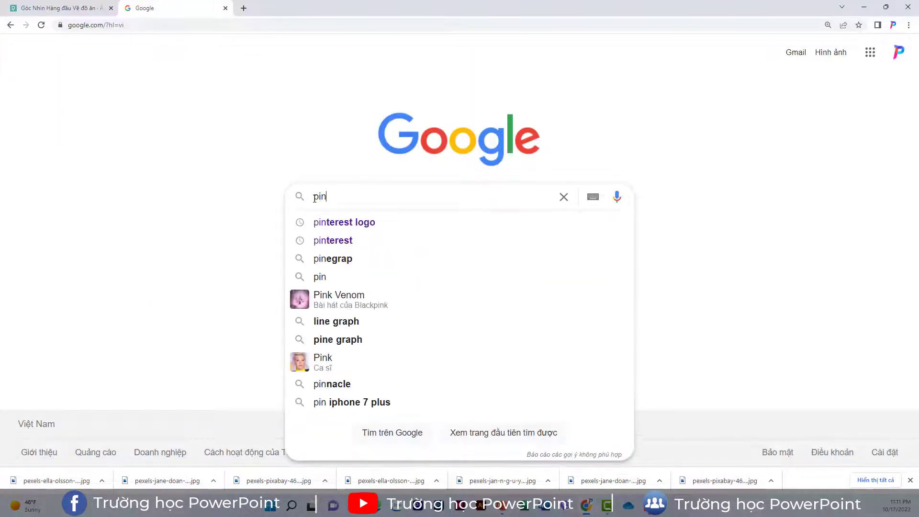
key("Down")
key("Return")
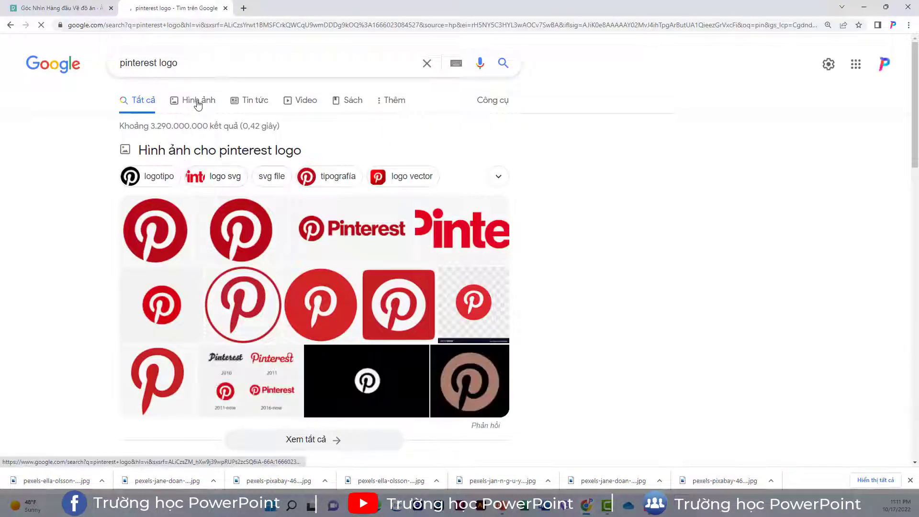
Step: Copy a Pinterest wordmark image from Google Images and return to PowerPoint
left_click(198, 101)
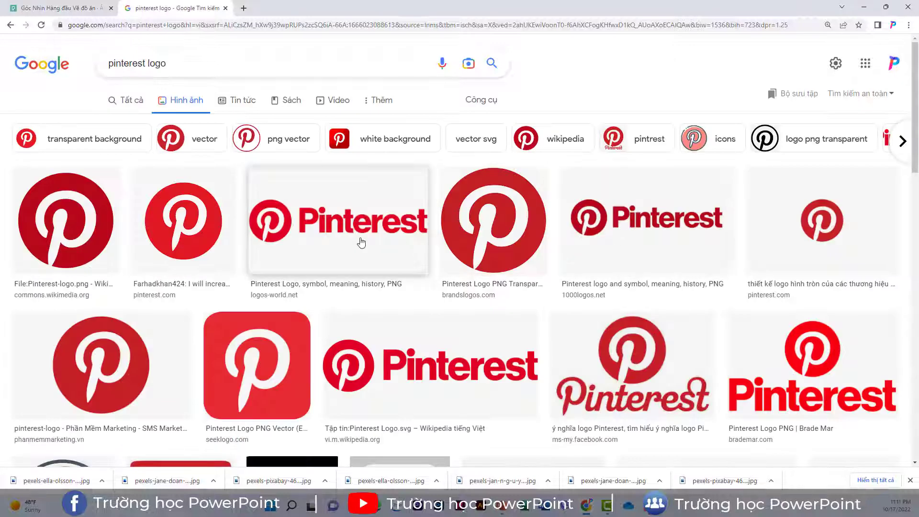
left_click(362, 243)
right_click(694, 182)
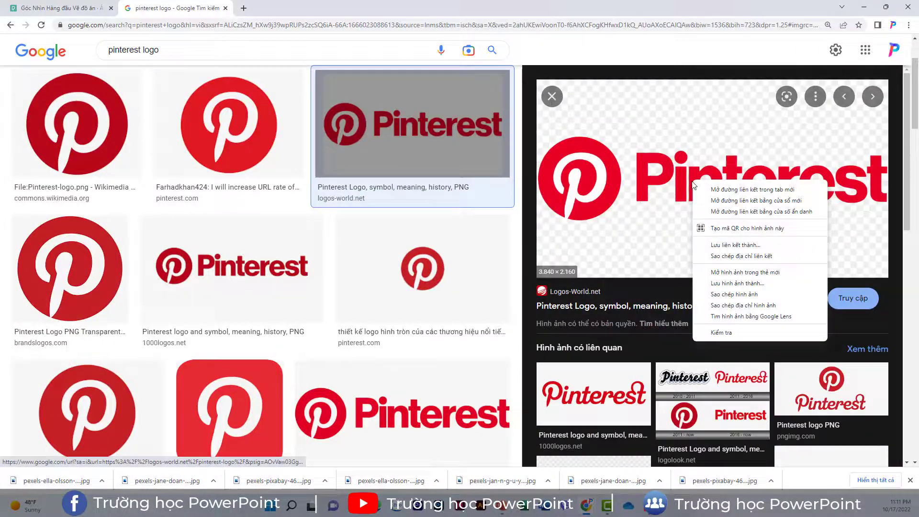
left_click(731, 306)
mouse_move(587, 505)
mouse_move(517, 507)
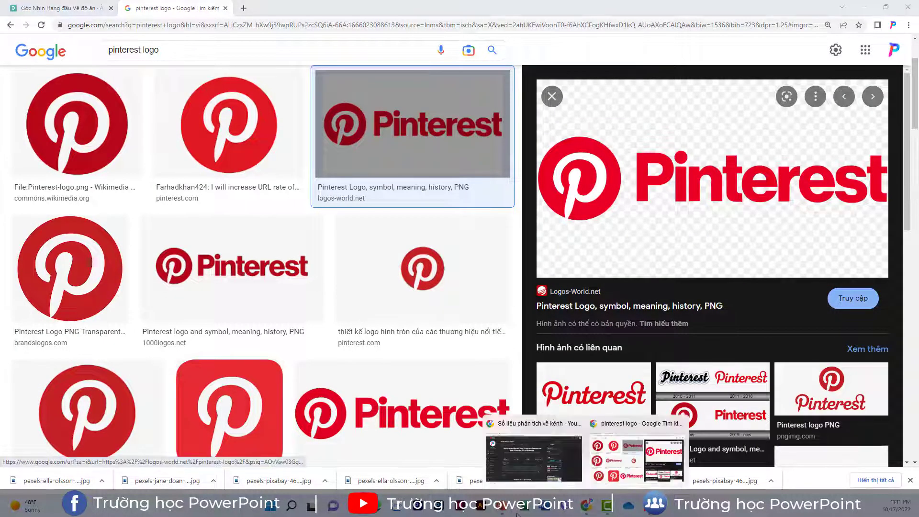
left_click(475, 460)
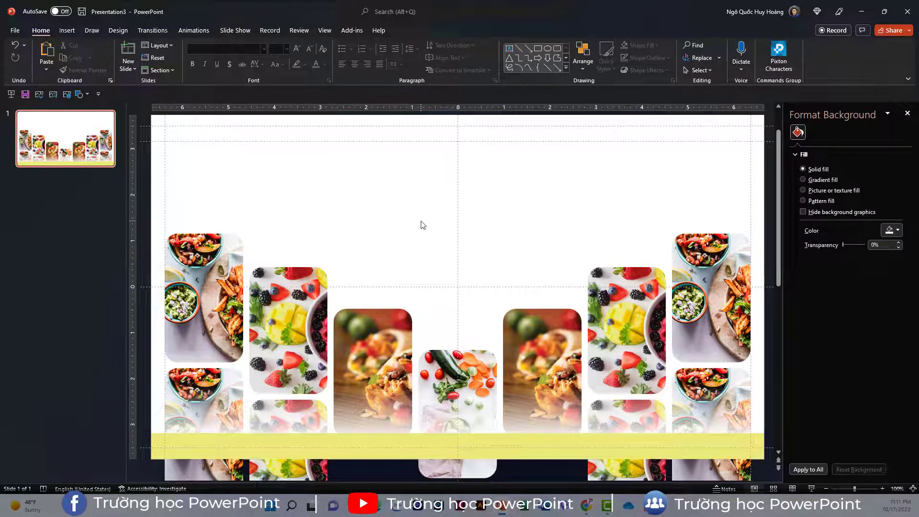
Step: Paste the Pinterest logo, shrink it, and position it in the top-left corner
key("ctrl+v")
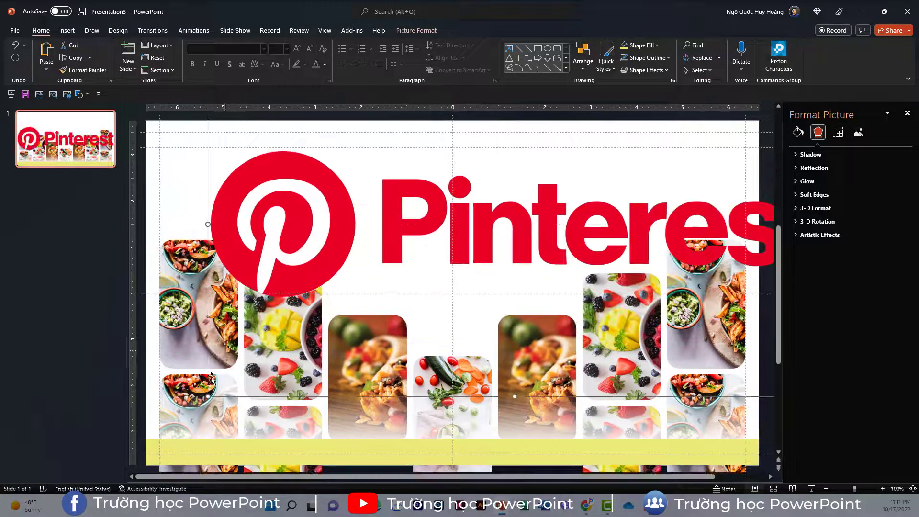
mouse_move(208, 397)
left_mouse_down()
mouse_move(239, 325)
mouse_move(520, 178)
mouse_move(505, 175)
left_mouse_up()
mouse_move(536, 149)
left_mouse_down()
mouse_move(273, 144)
mouse_move(231, 157)
mouse_move(201, 138)
left_mouse_up()
key("ctrl+Down")
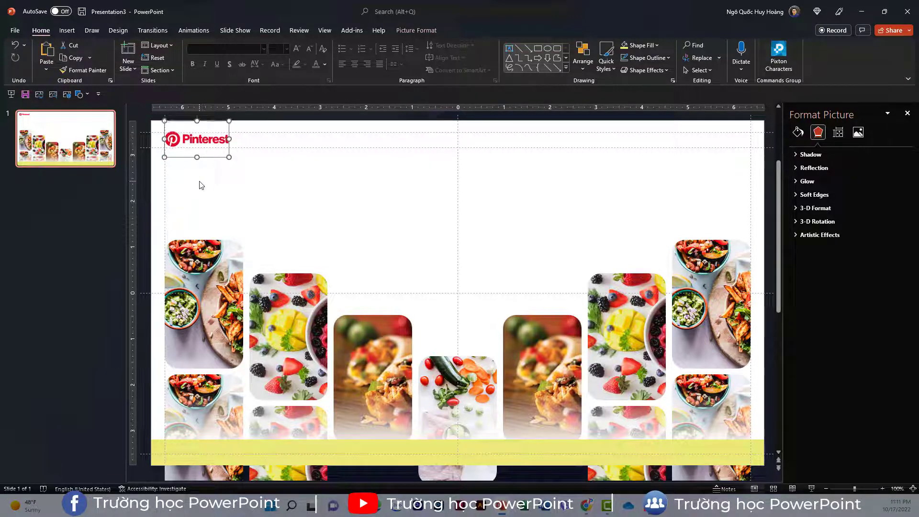
key("ctrl+Down")
key("ctrl+Down")
left_click(281, 211)
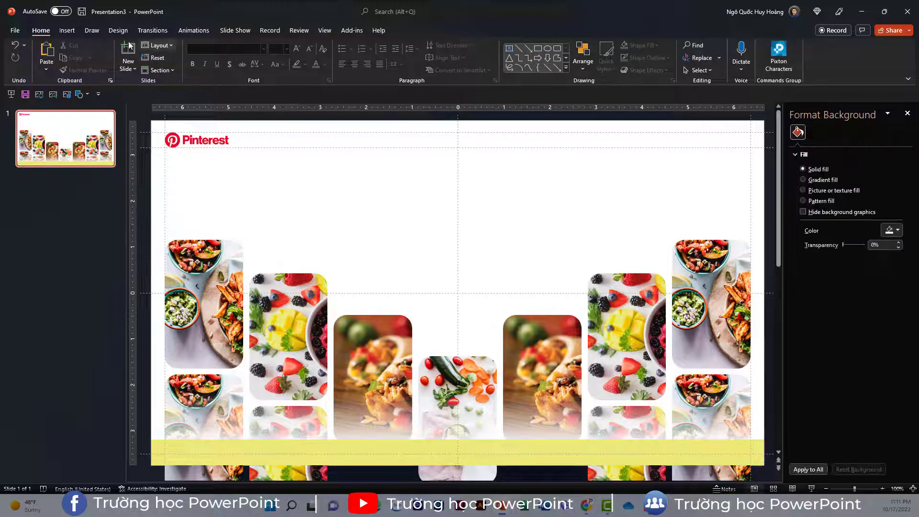
Step: Draw a small rounded rectangle pill near the top right
left_click(67, 30)
left_click(162, 62)
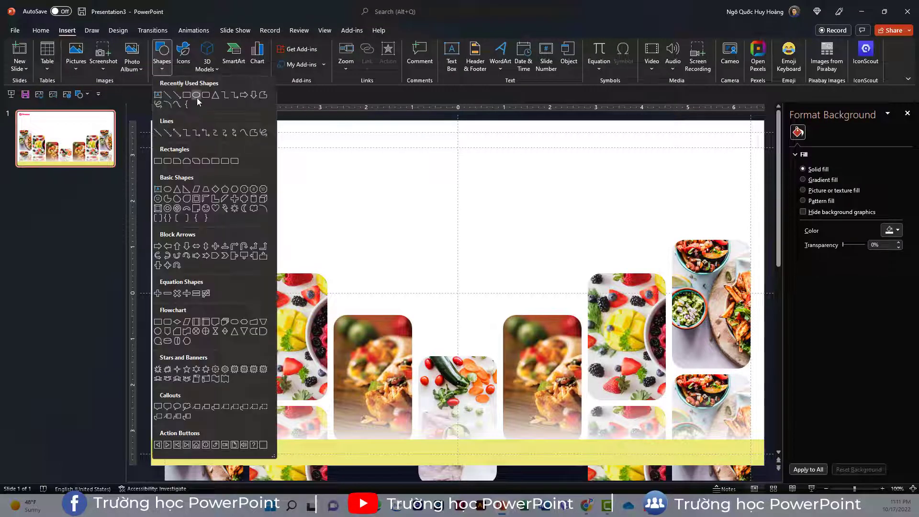
left_click(213, 98)
left_click_drag(497, 171, 566, 199)
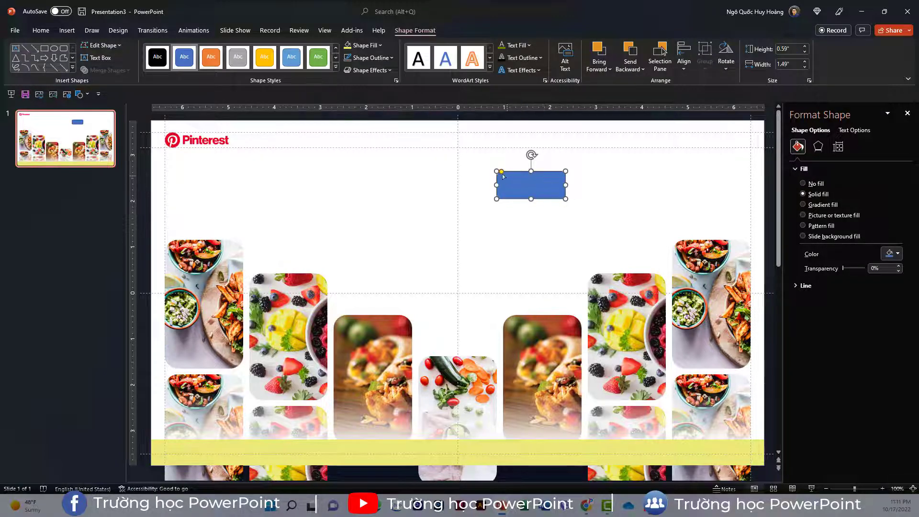
mouse_move(502, 173)
left_mouse_down()
mouse_move(531, 189)
mouse_move(702, 144)
mouse_move(680, 141)
left_mouse_up()
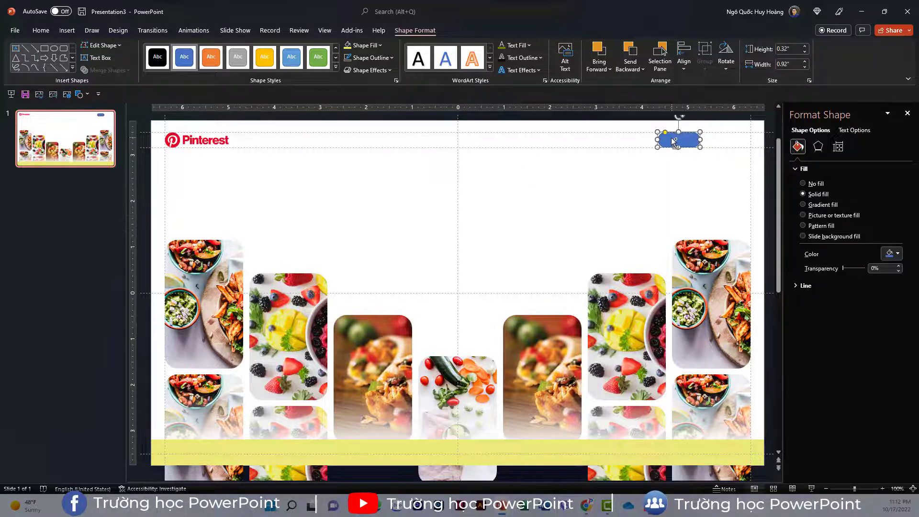
Step: Duplicate the pill to sit just right of the original
left_click_drag(674, 141, 719, 140)
left_click(701, 165)
left_click(685, 141)
left_click(729, 143, "shift")
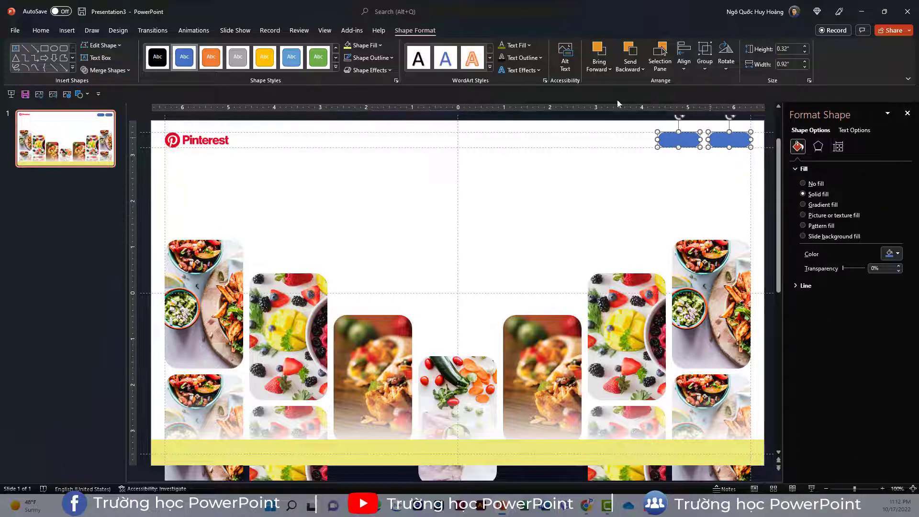
left_click(363, 45)
left_click(496, 194)
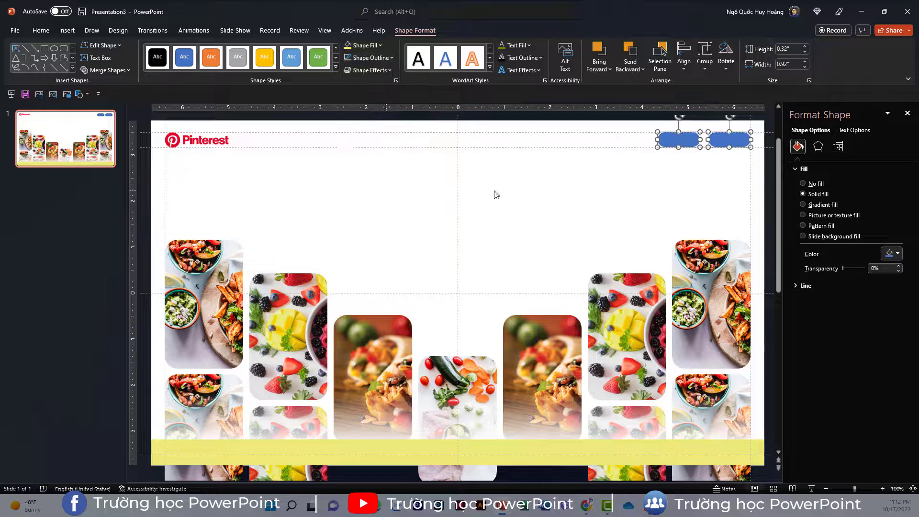
left_click(644, 189)
Step: Fill the left pill with Pinterest red sampled from the logo
left_click(689, 143)
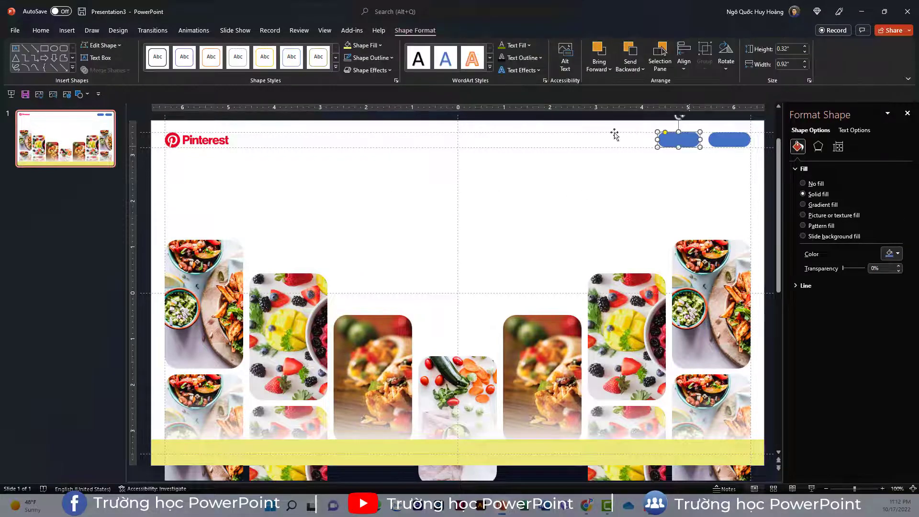
left_click(380, 45)
left_click(367, 207)
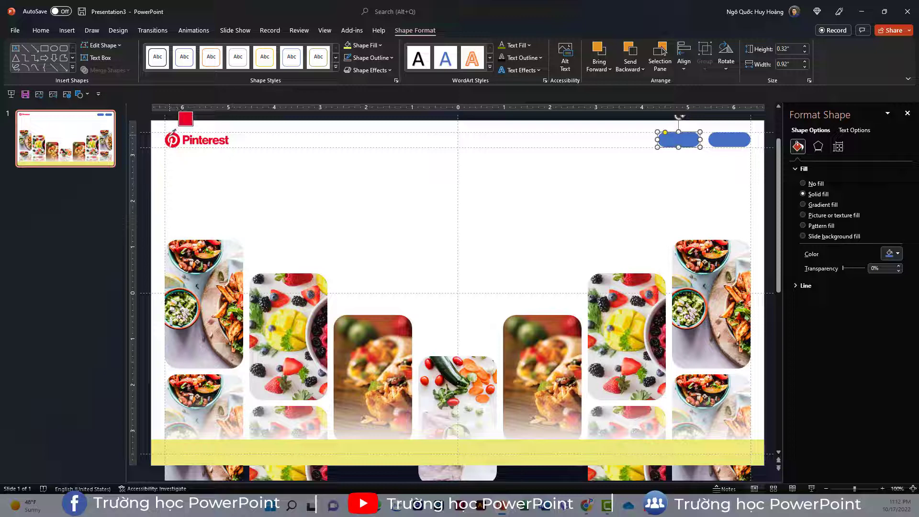
left_click(174, 131)
left_click(602, 182)
left_click(685, 143)
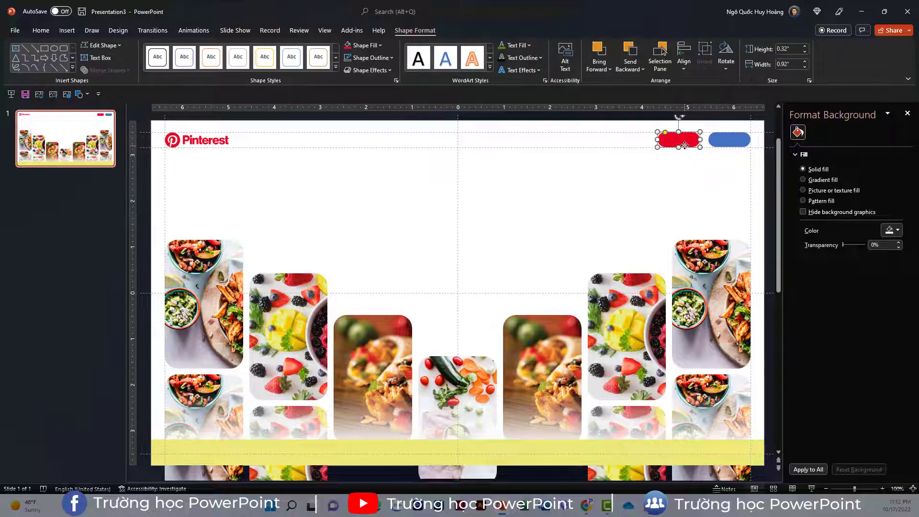
left_click(706, 158)
Step: Fill the right pill light grey
left_click(729, 139)
left_click(367, 45)
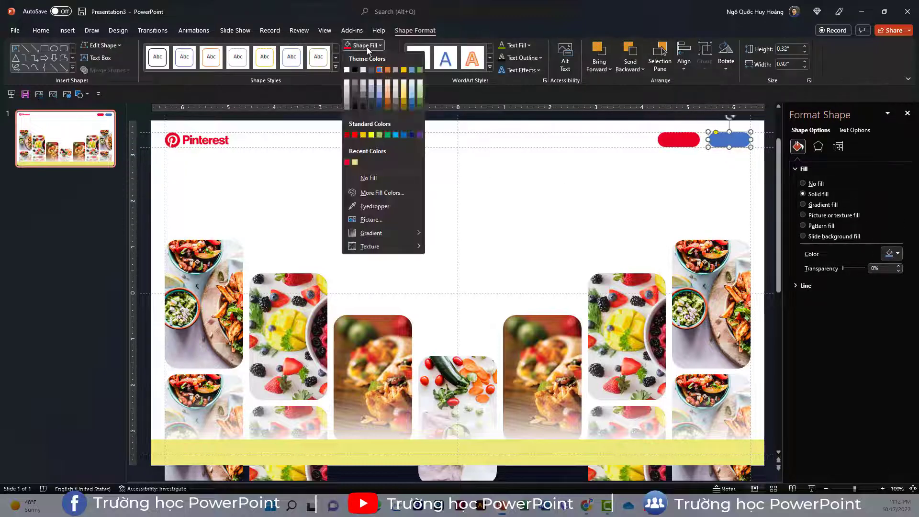
left_click(347, 92)
left_click(641, 188)
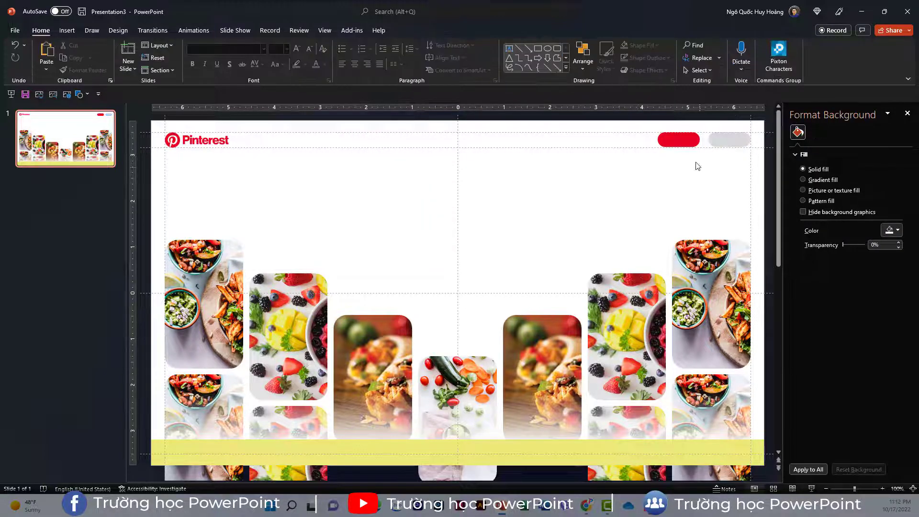
left_click(694, 142)
left_click(305, 192)
Step: Add a centred text box heading 'Khám phá ý tưởng tiếp theo' above the photo columns
left_click(67, 30)
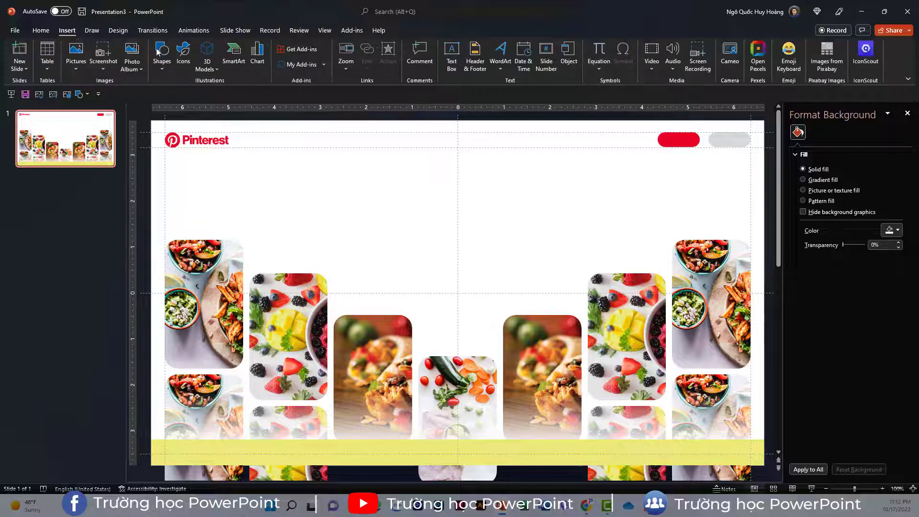
left_click(452, 56)
left_click_drag(309, 209, 599, 253)
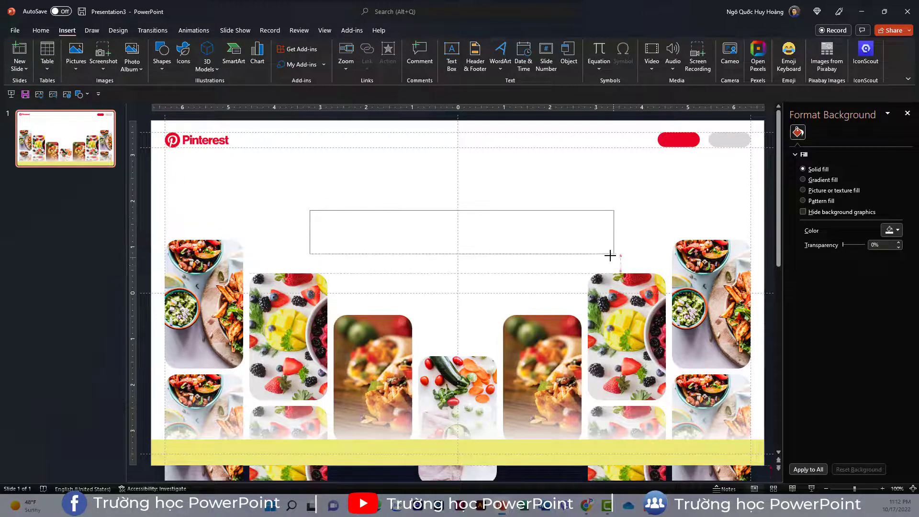
type("Khám phá ý tương")
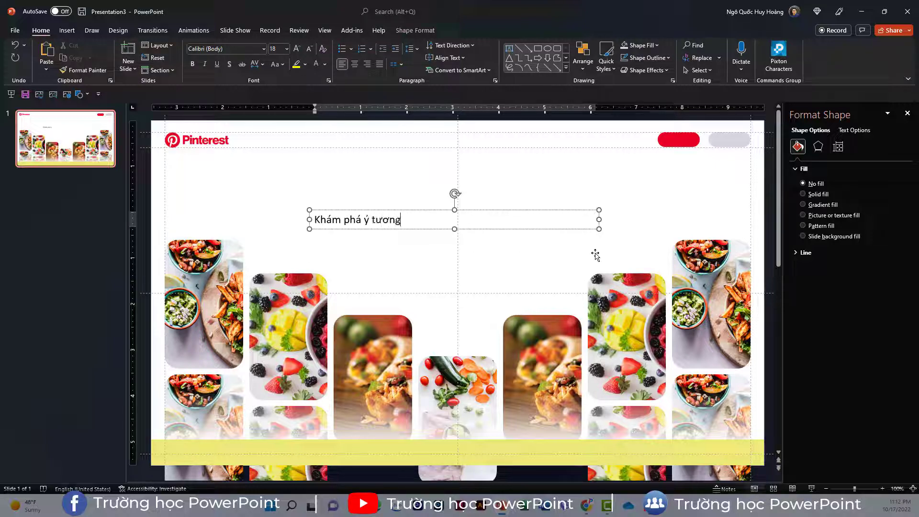
type("o")
key("ctrl+a")
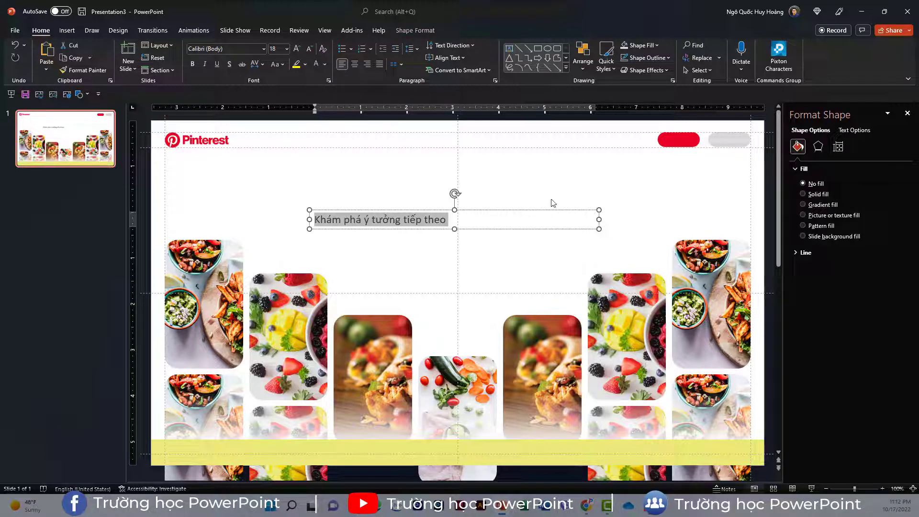
left_click(355, 64)
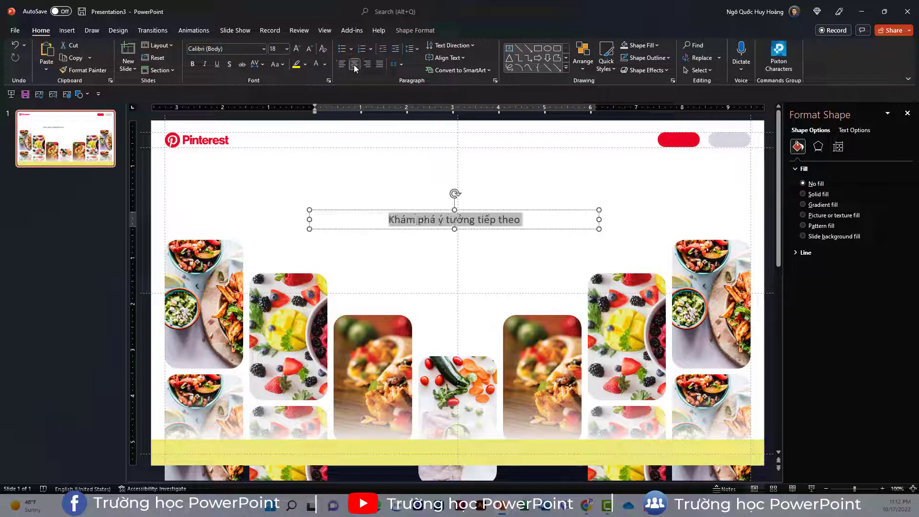
Step: Style the heading 32 pt A3.ArchivoMedium-San in grey, move it up, and duplicate it below
left_click(262, 49)
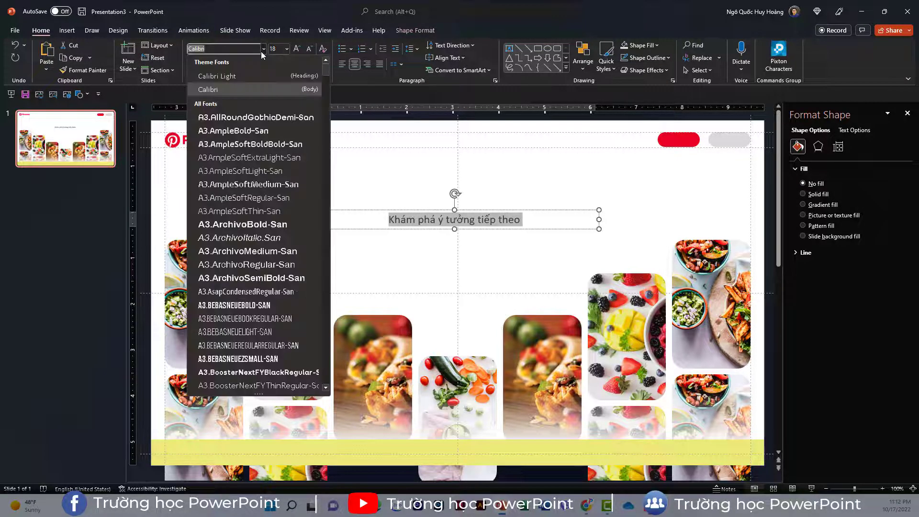
left_click(242, 251)
left_click(296, 48)
left_click(297, 48)
left_click(297, 48)
left_click(297, 48)
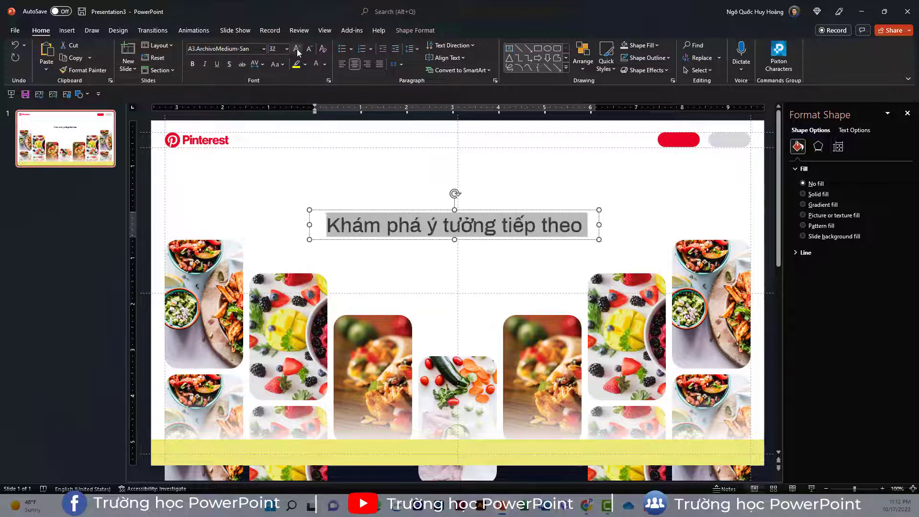
left_click_drag(419, 210, 422, 199)
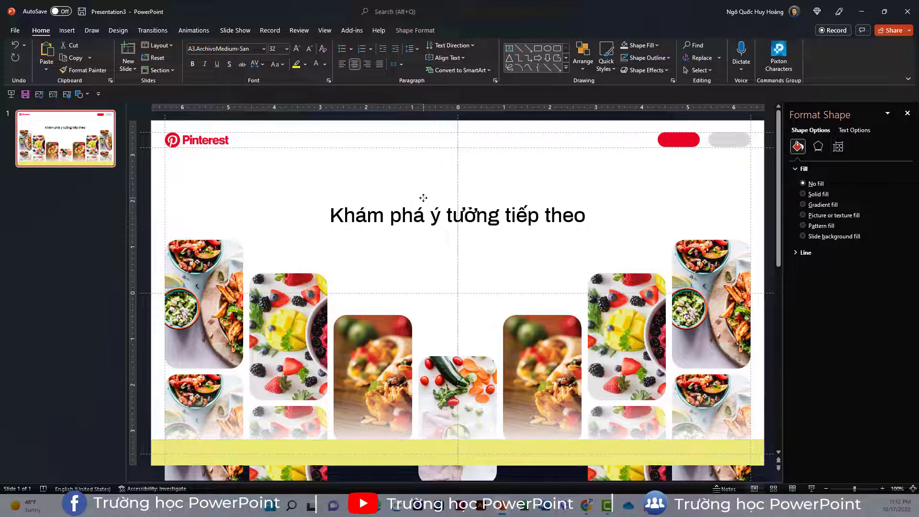
left_click(325, 64)
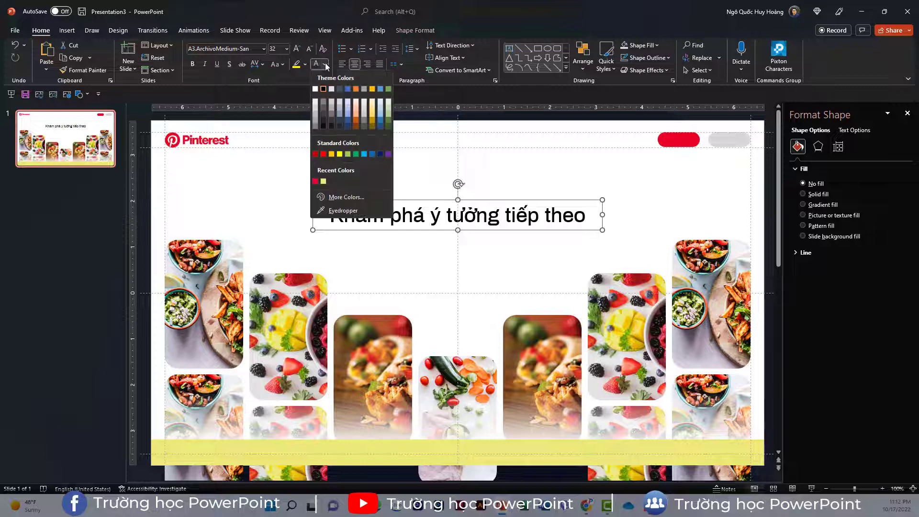
left_click(324, 116)
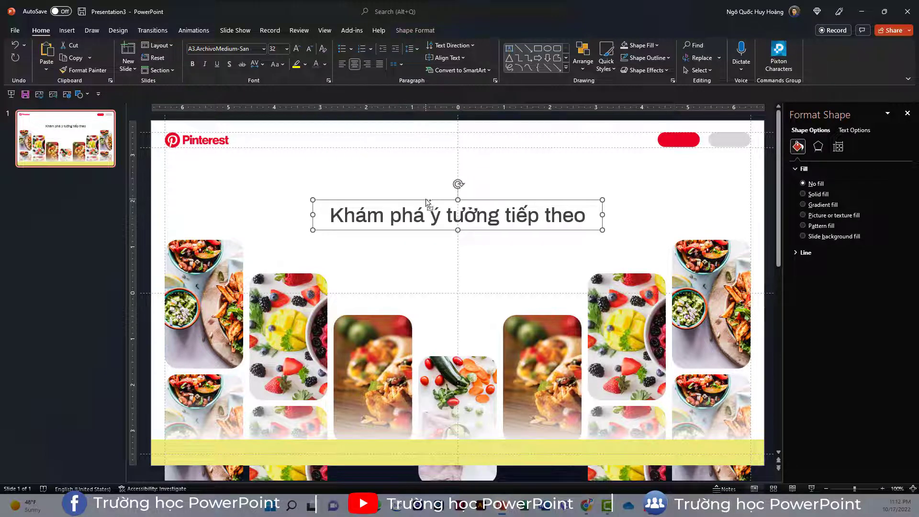
left_click_drag(426, 199, 424, 232)
Step: Retype the copied heading as 'Món ăn mới' at 24 pt and narrow its box
triple_click(429, 246)
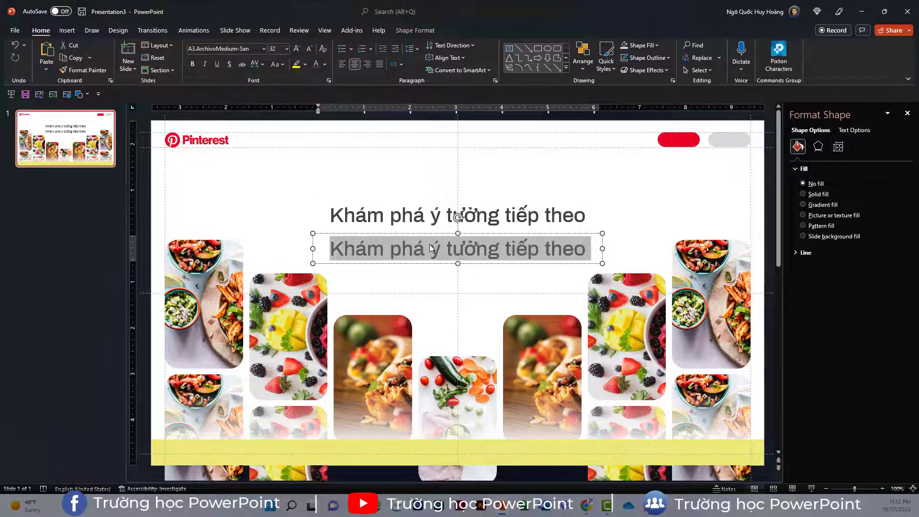
type("MON")
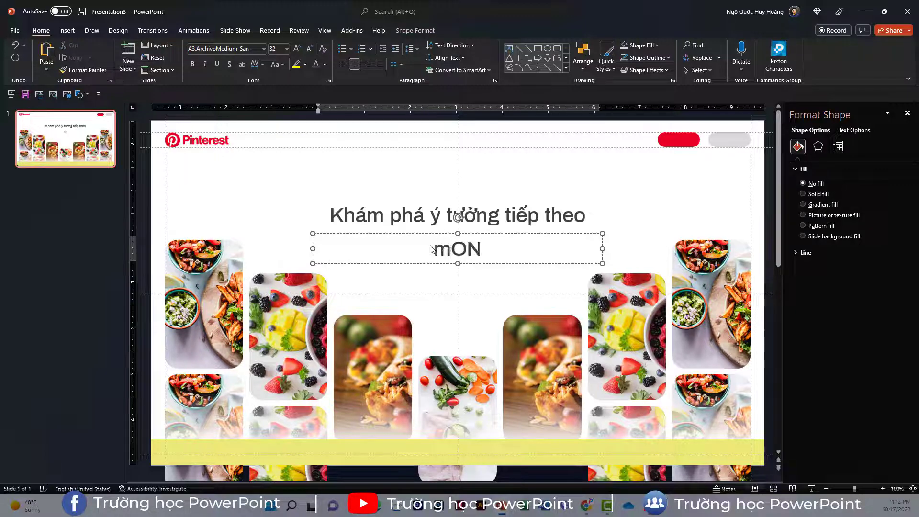
key("BackSpace")
key("BackSpace")
type("ón ")
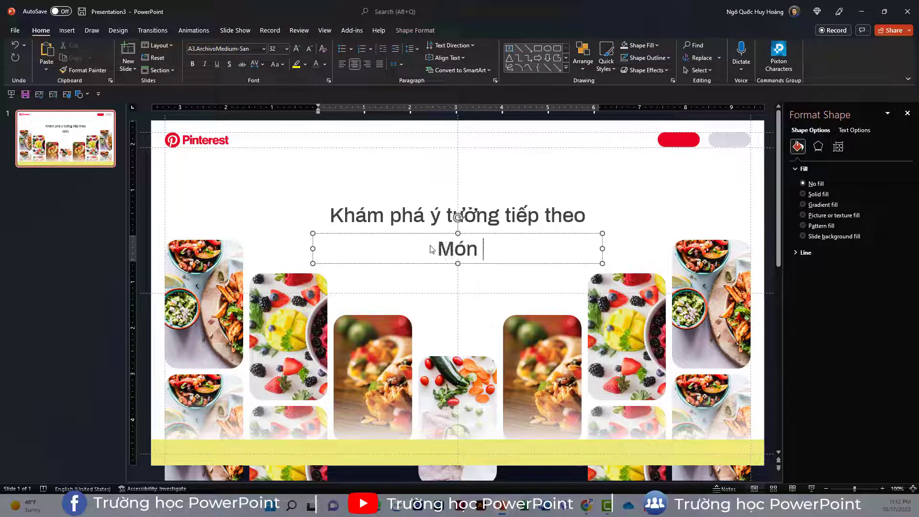
type("ăn mới")
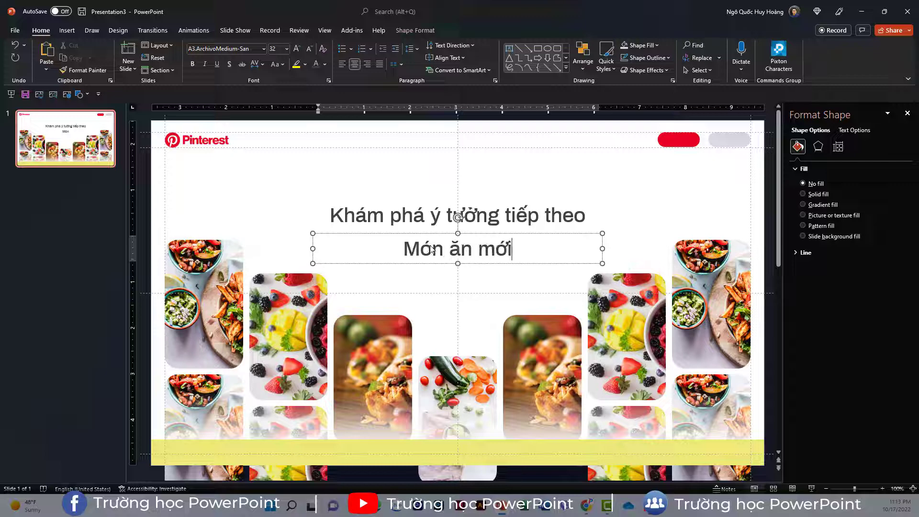
left_click(493, 234)
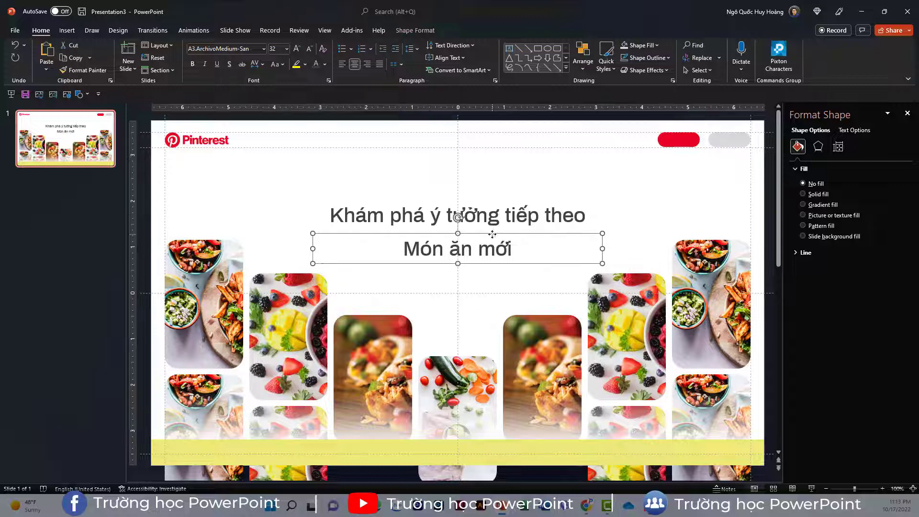
double_click(309, 50)
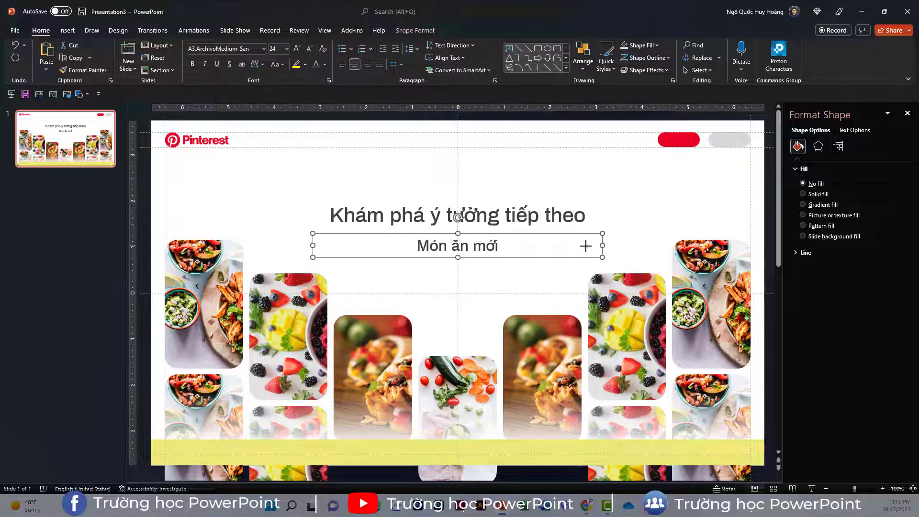
left_click_drag(602, 245, 474, 235)
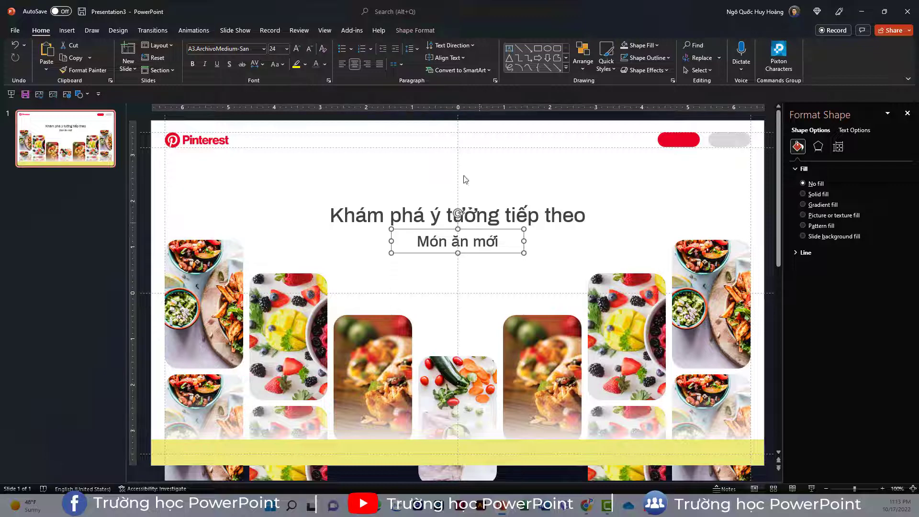
Step: Colour the subtitle with an olive green sampled from the slide
left_click(305, 64)
left_click(336, 194)
left_click(272, 300)
left_click(529, 280)
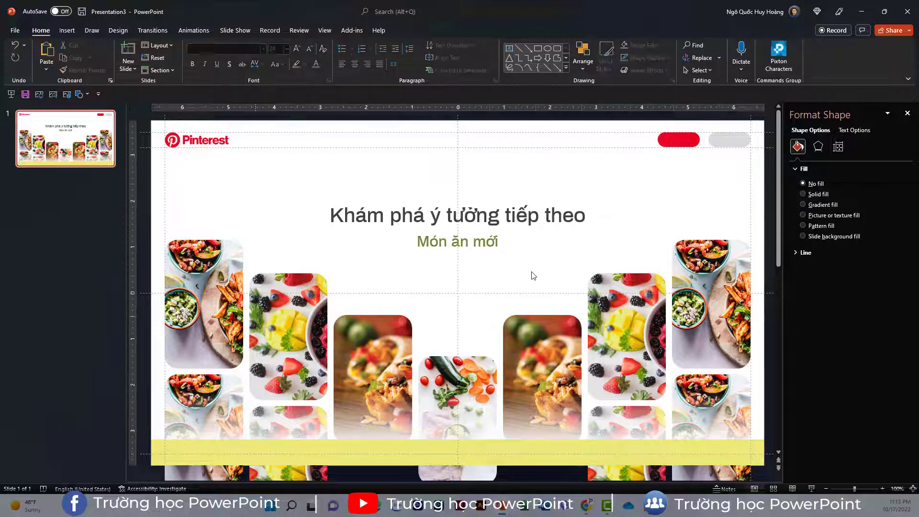
left_click(499, 252)
left_click(516, 291)
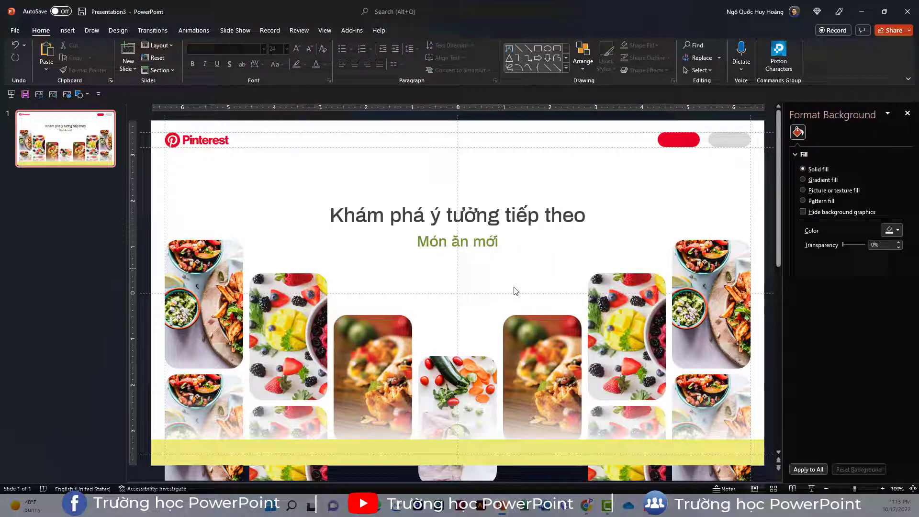
Step: Duplicate the heading above itself and retype the copy as 'Đăng nhập'
left_click(512, 231)
left_click_drag(512, 203, 499, 174)
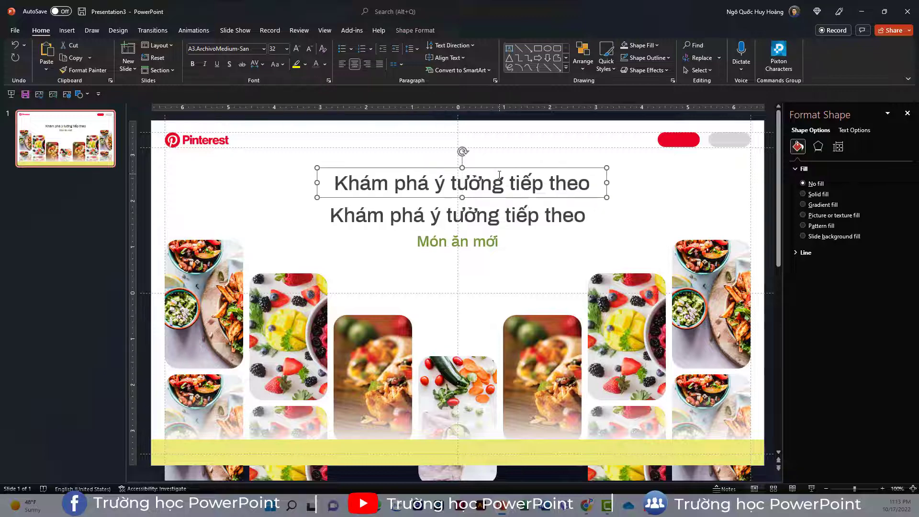
triple_click(500, 175)
type("DD")
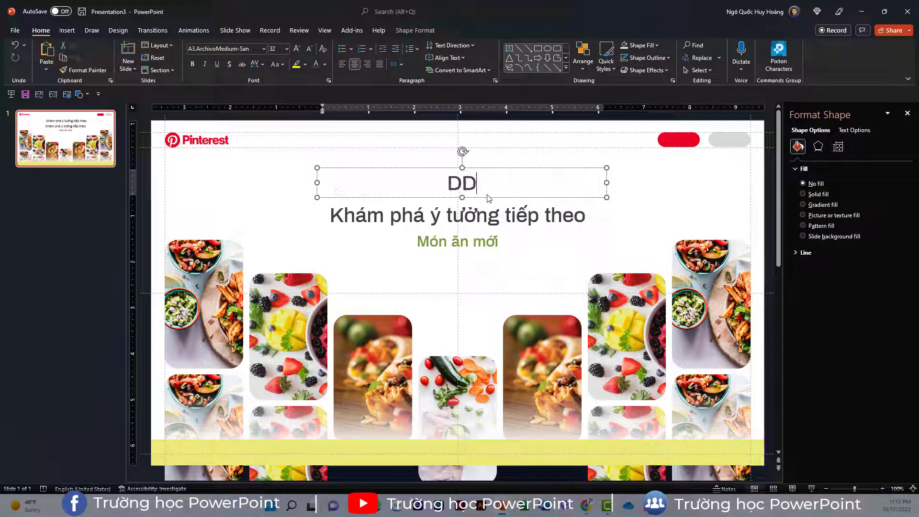
key("BackSpace")
key("BackSpace")
type("ăng")
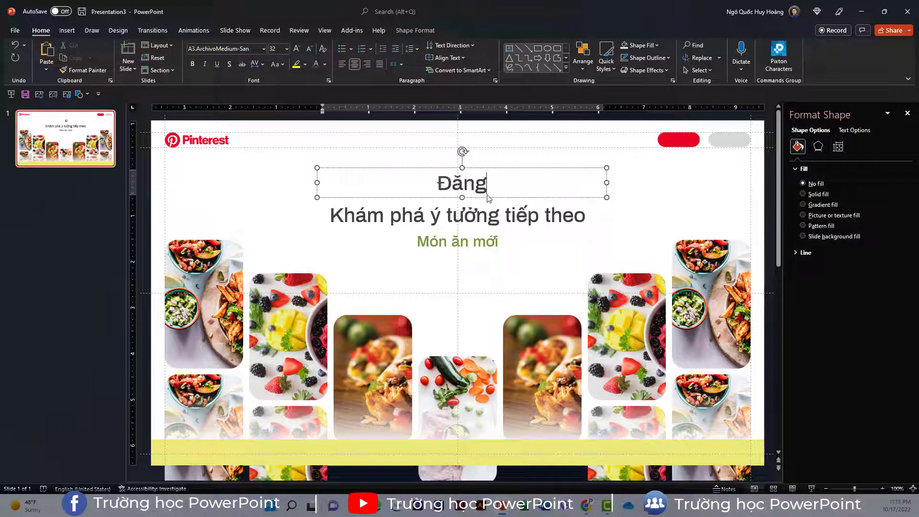
type(" nhập")
key("ctrl+a")
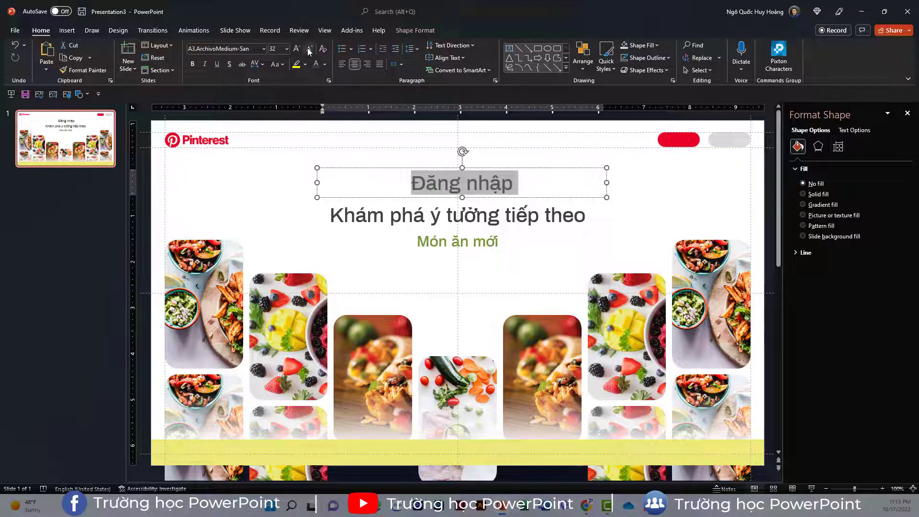
Step: Shrink 'Đăng nhập' to 11 pt, narrow it, place it on the red pill, and colour it white
left_click(310, 49)
left_click(309, 49)
left_click(309, 49)
left_click(309, 50)
left_click(310, 50)
left_click(310, 49)
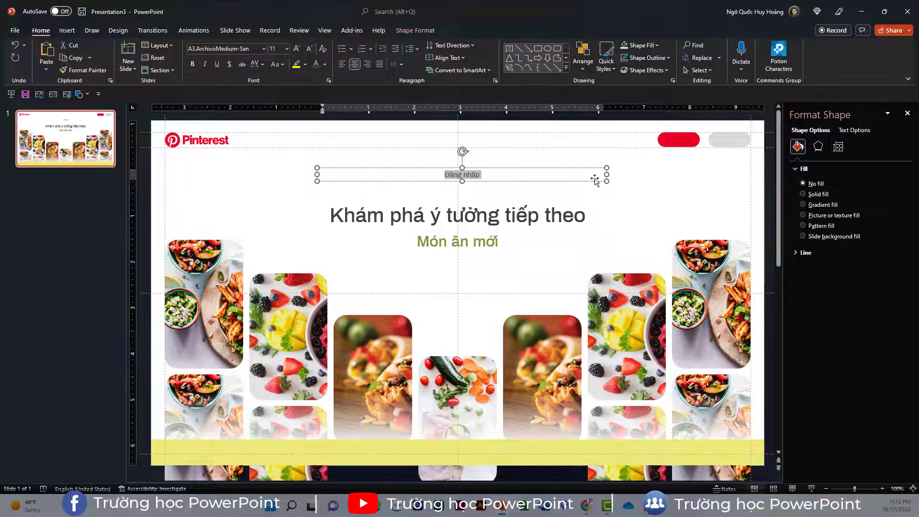
left_click_drag(607, 175, 377, 174)
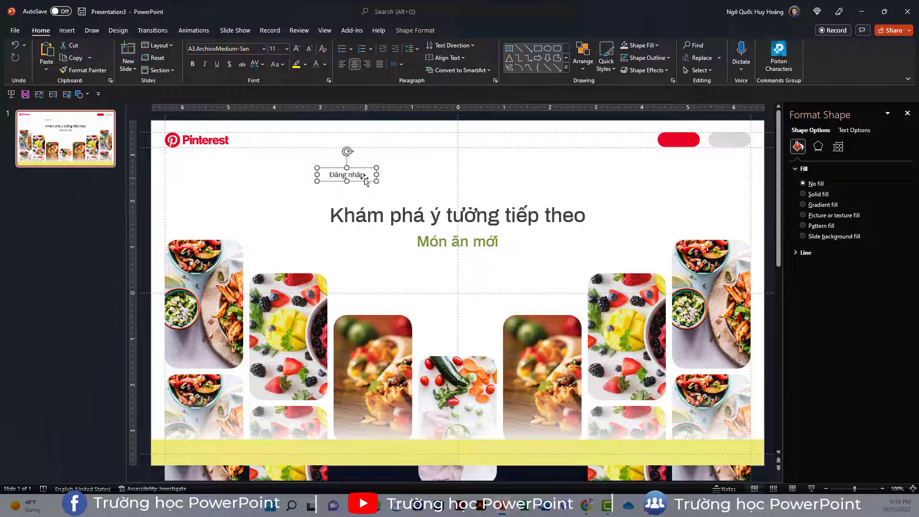
left_click_drag(364, 184, 695, 146)
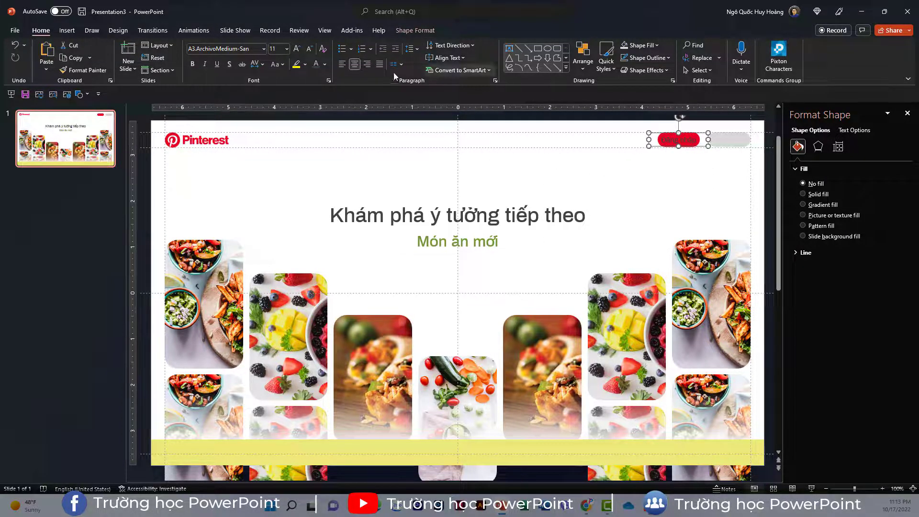
left_click(325, 65)
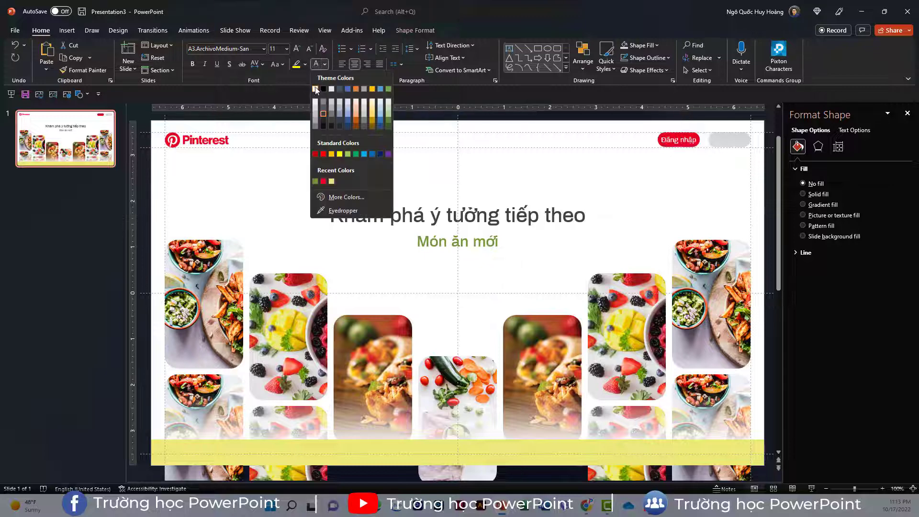
left_click(318, 90)
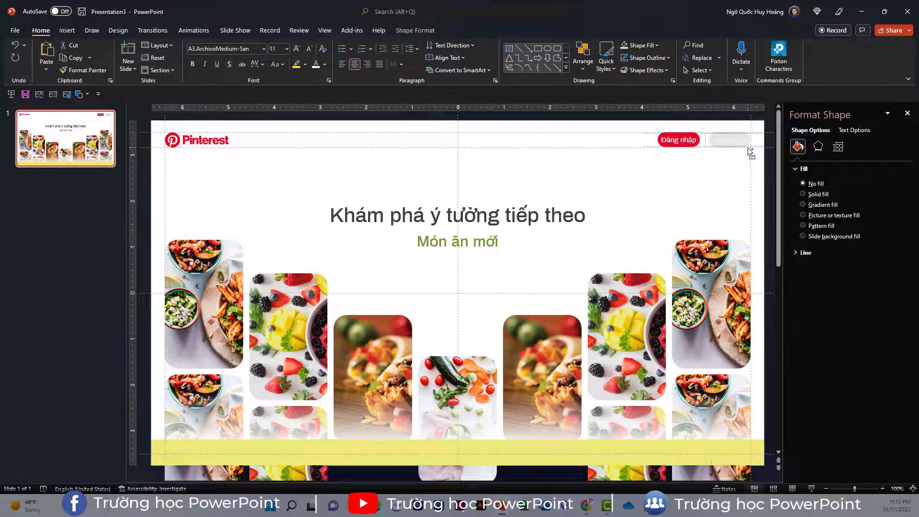
Step: Change the grey pill label to dark grey 'Đăng ký' and Ctrl-drag a copy to its left
left_click(733, 140)
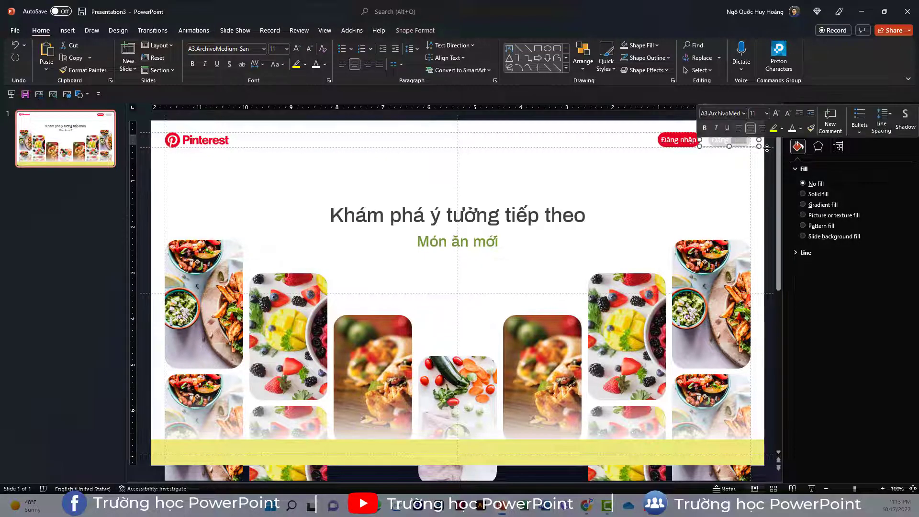
key("BackSpace")
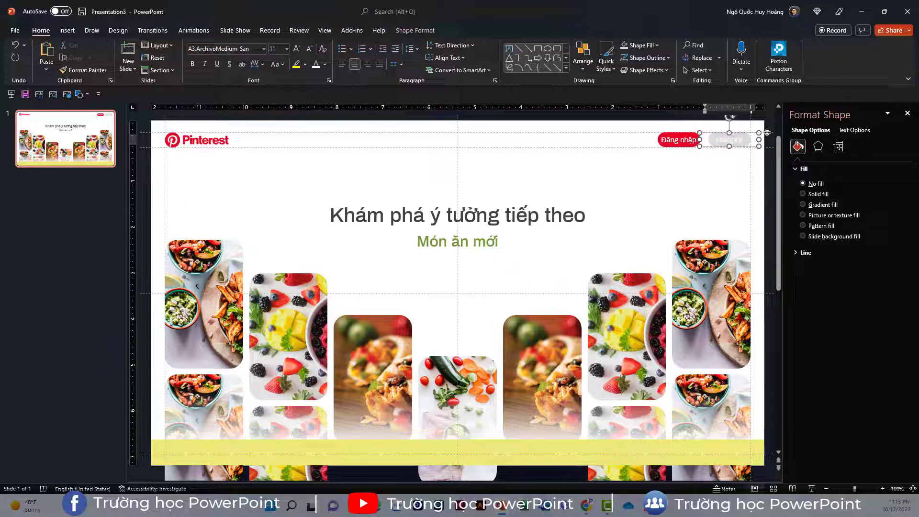
left_click(755, 135)
left_click(325, 64)
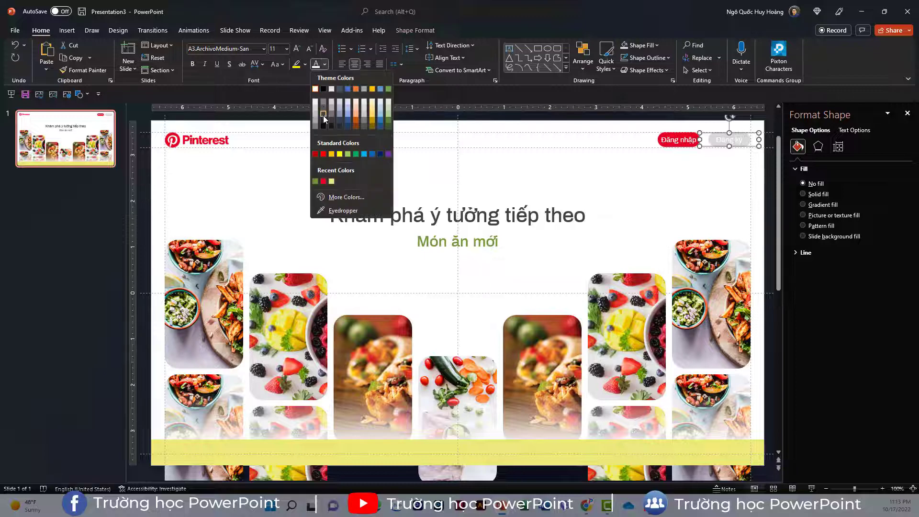
left_click(326, 119)
left_click(746, 133)
mouse_move(747, 134)
left_mouse_down()
mouse_move(541, 139)
mouse_move(634, 139)
left_mouse_up()
Step: Retype the three copied header links as 'Giới thiệu', 'Doanh nghiệp' and 'Blog'
left_click(531, 142)
triple_click(530, 142)
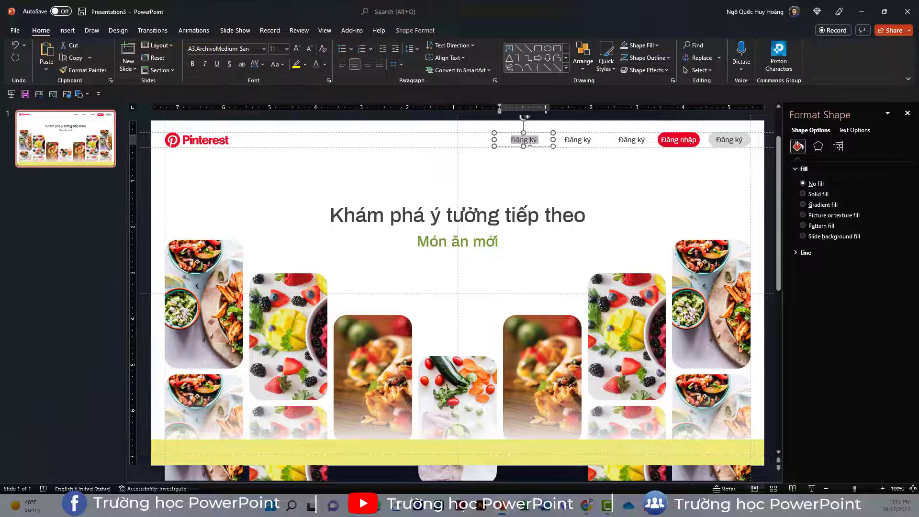
type("Giới thiệu")
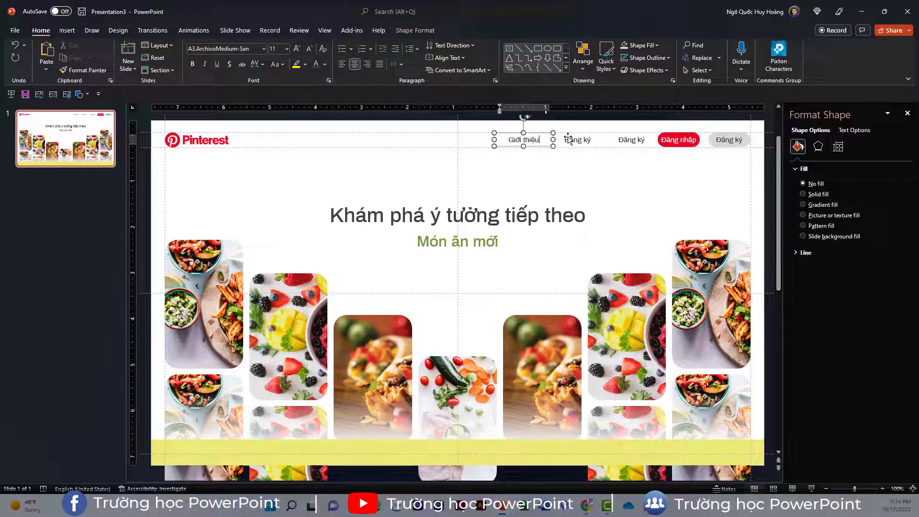
left_click(581, 141)
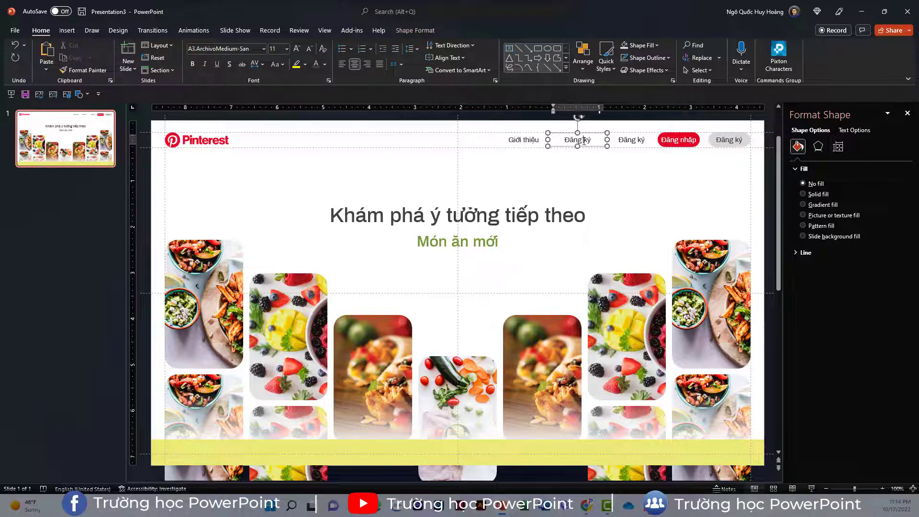
triple_click(581, 140)
type("Đơ")
type("ghiệ")
type("p")
left_click(626, 139)
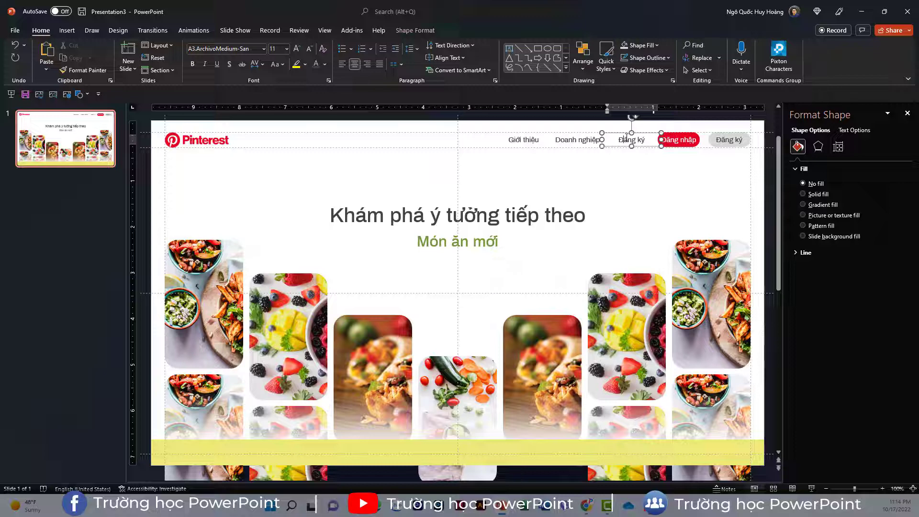
triple_click(627, 138)
type("Đ")
Step: Ctrl-drag a copy of the 'Giới thiệu' label down onto the yellow footer bar
left_click(563, 161)
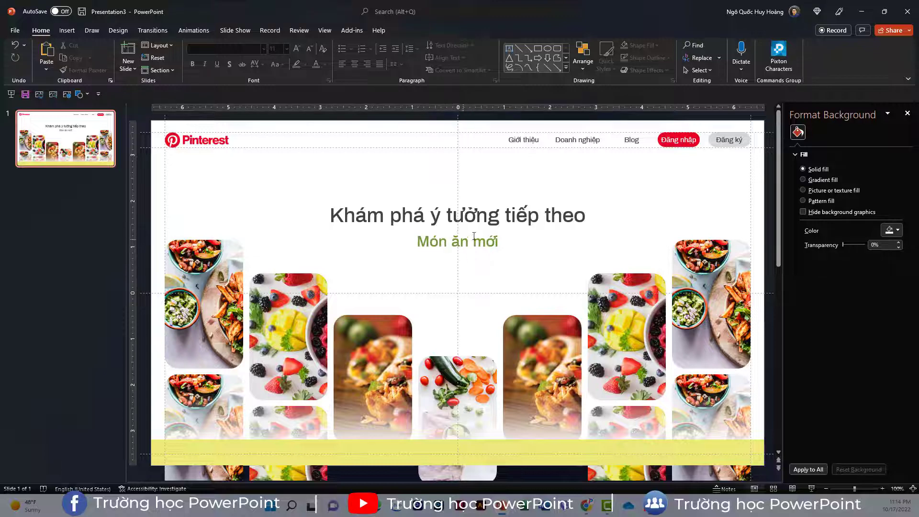
left_click(535, 139)
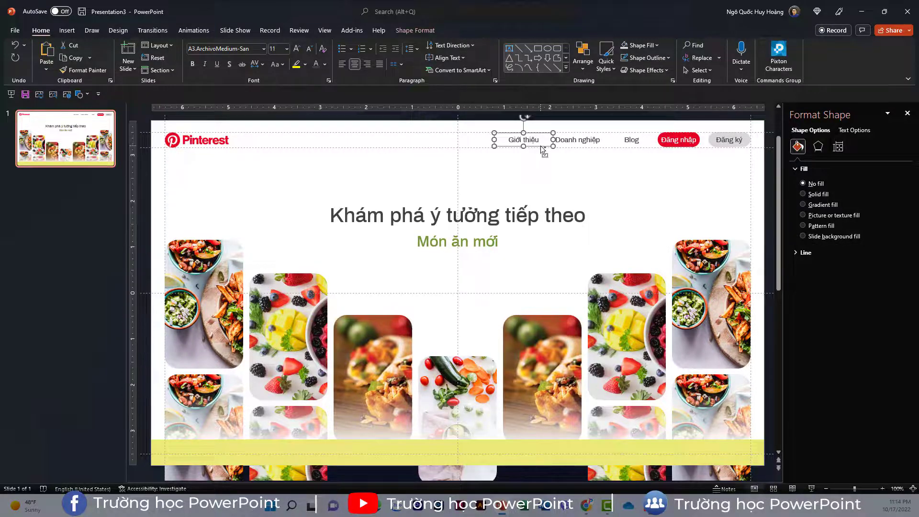
left_click_drag(543, 151, 473, 457)
Step: Change the footer caption to 'Khám phá nội dung tiếp theo'
left_click(493, 455)
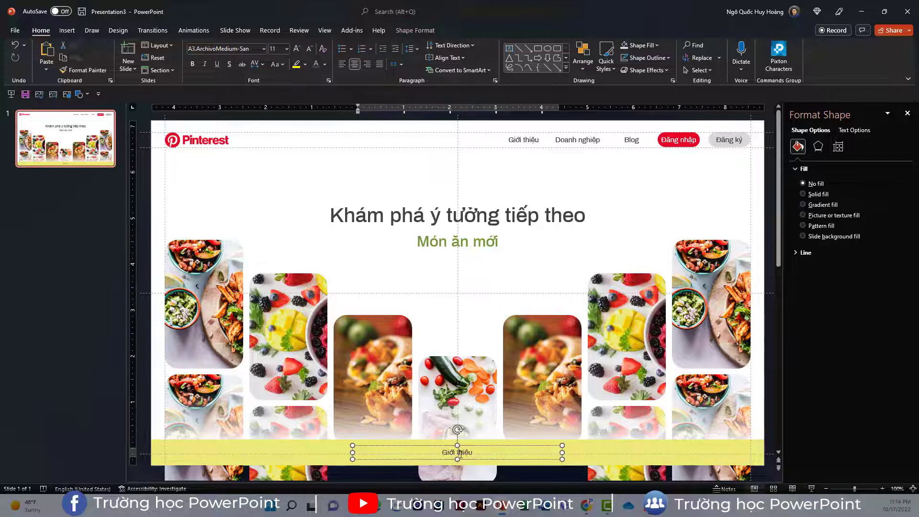
type("Khám phá nội ")
type("dung tiếp")
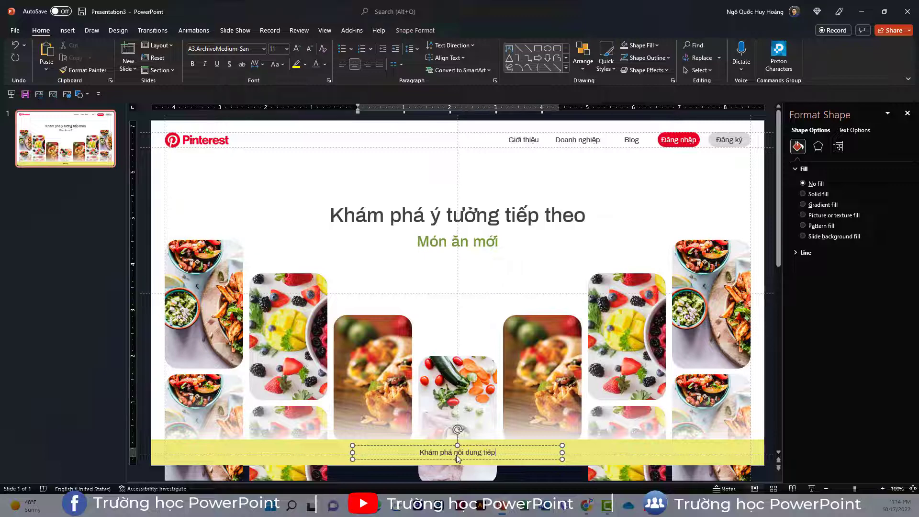
type(" theo")
left_click(146, 223)
Step: Draw a rectangle from the Shapes gallery and round its ends into a pill
left_click(77, 33)
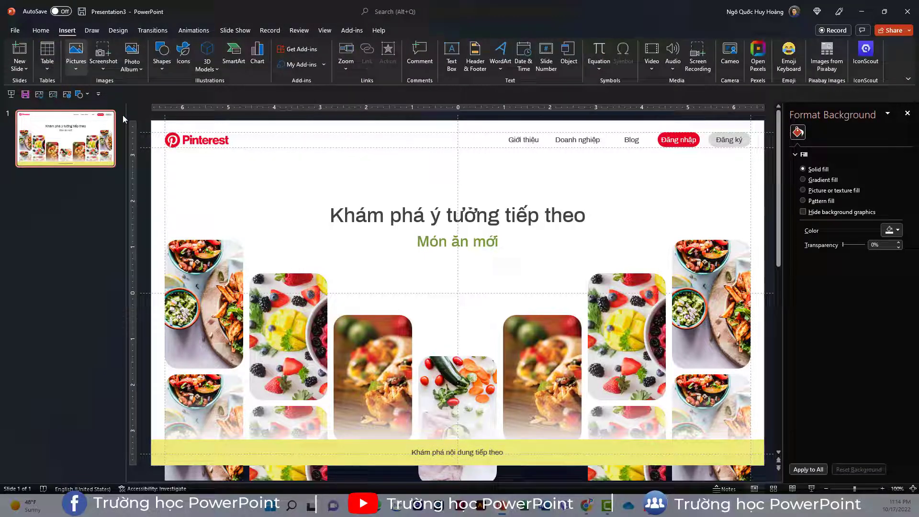
left_click(162, 55)
left_click(211, 96)
left_click_drag(294, 157, 413, 188)
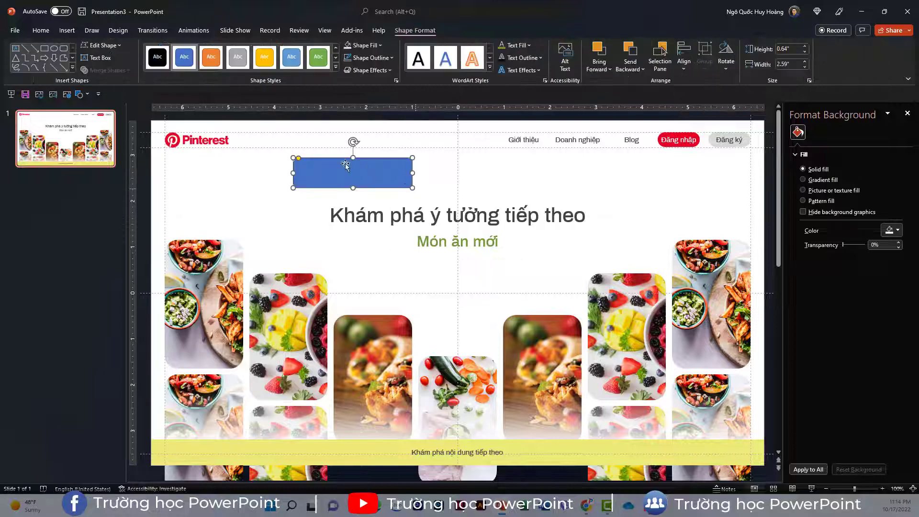
mouse_move(302, 158)
left_mouse_down()
mouse_move(372, 160)
mouse_move(329, 246)
mouse_move(391, 246)
left_mouse_up()
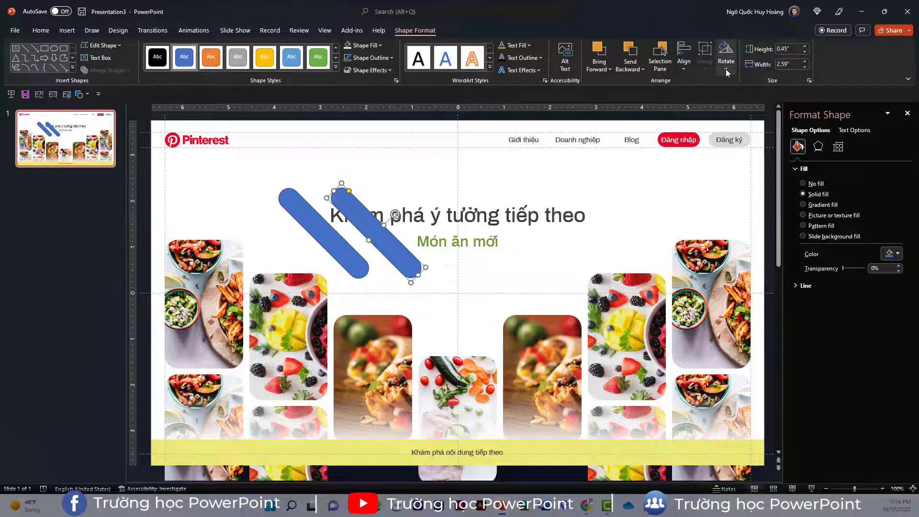
Step: Flip the second pill vertically and join both pills into a V
left_click(685, 60)
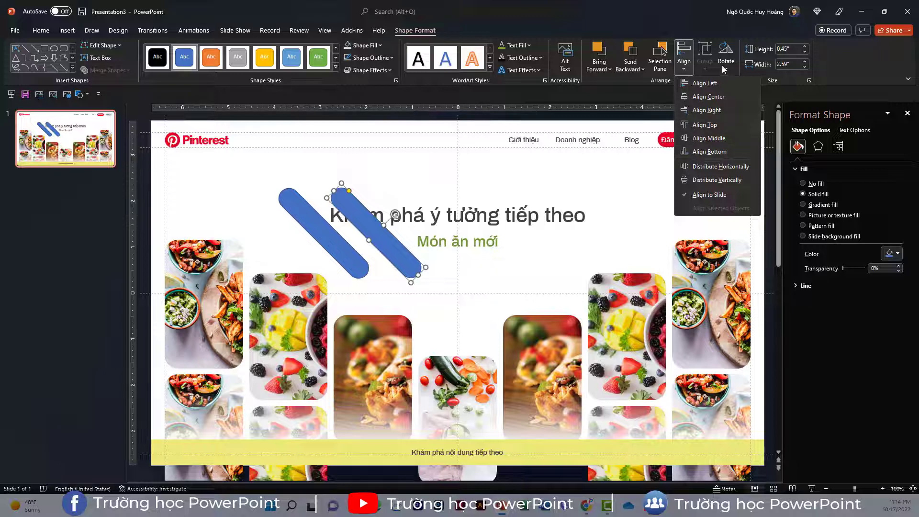
left_click(726, 60)
left_click(742, 110)
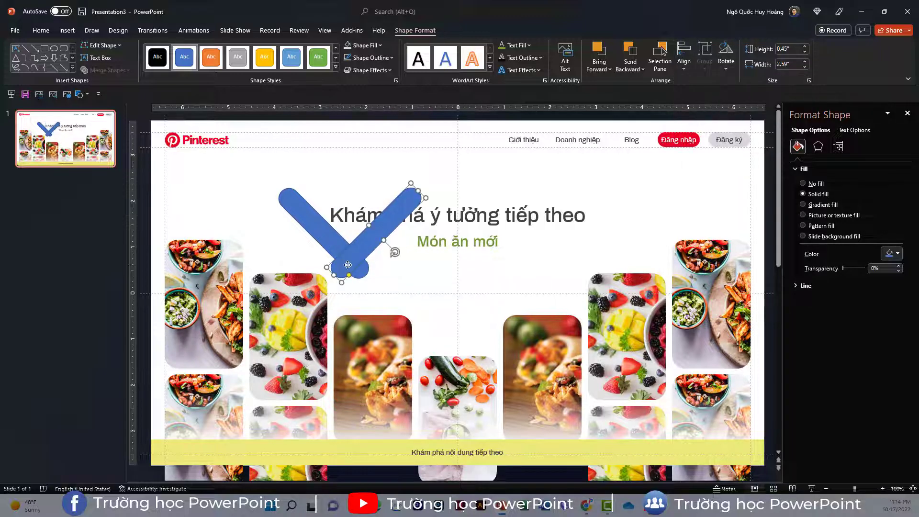
left_click_drag(348, 265, 359, 266)
left_click(319, 230, "shift")
left_click_drag(320, 230, 278, 215)
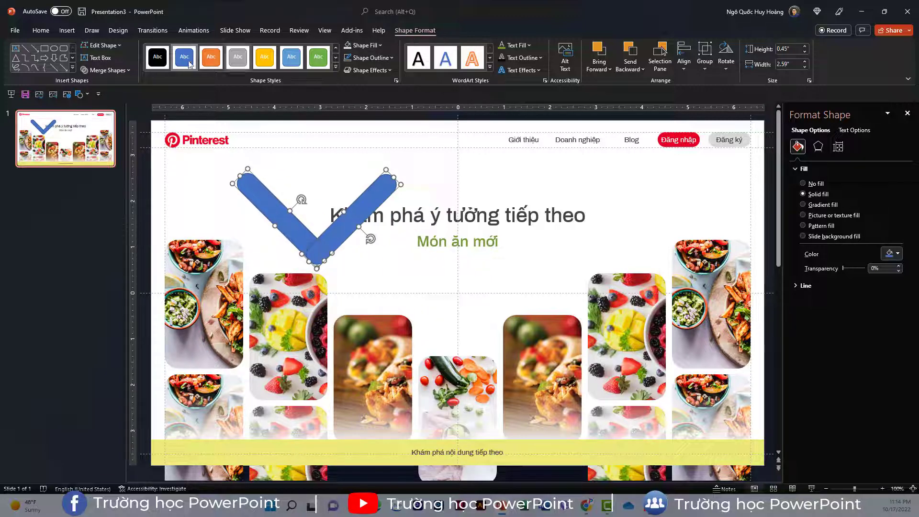
Step: Union the two pills into one V with no outline, near-black fill, and shrink it
left_click(115, 71)
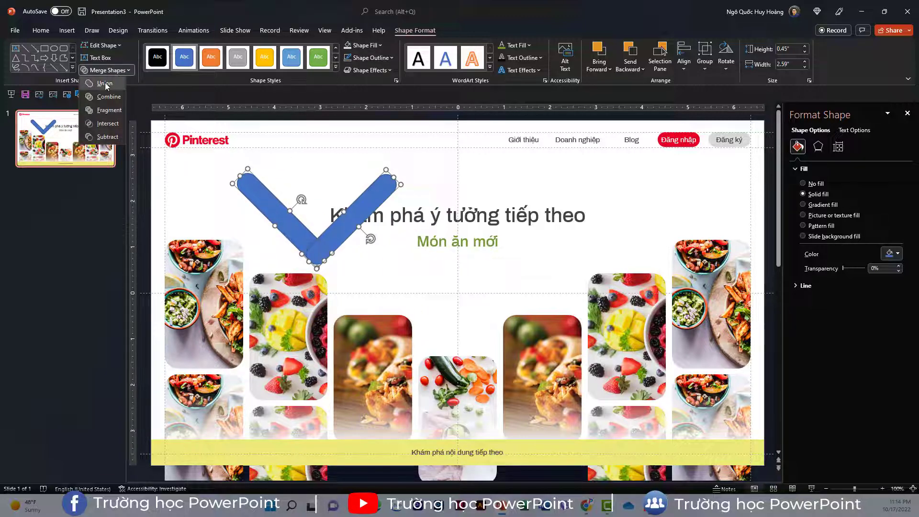
left_click(106, 85)
left_click_drag(314, 256, 318, 271)
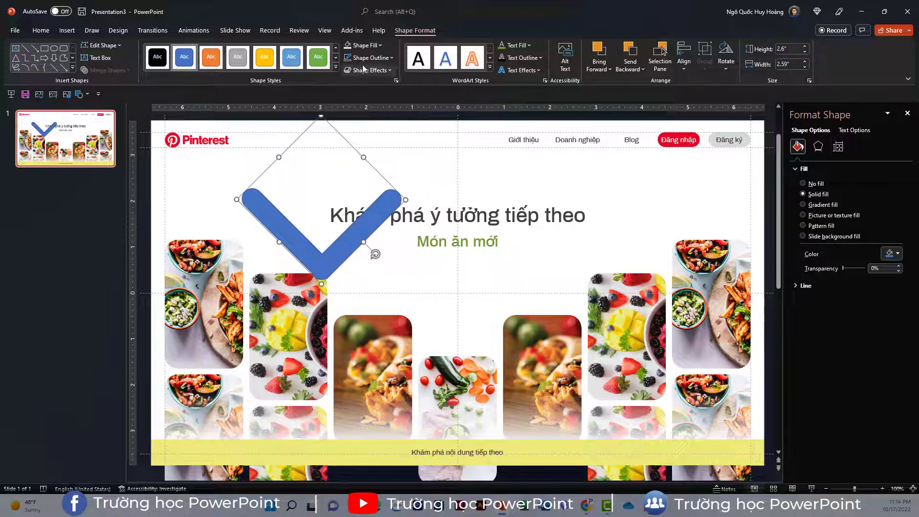
left_click(385, 58)
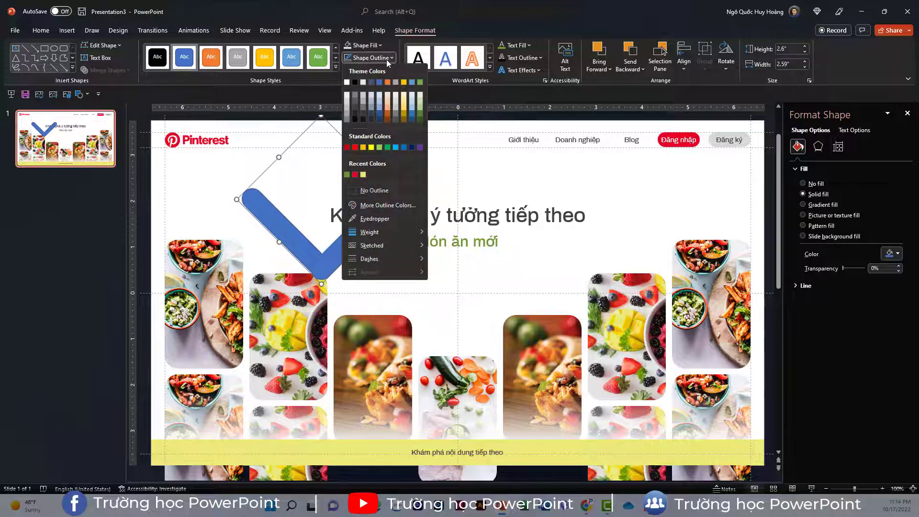
left_click(375, 190)
left_click(366, 45)
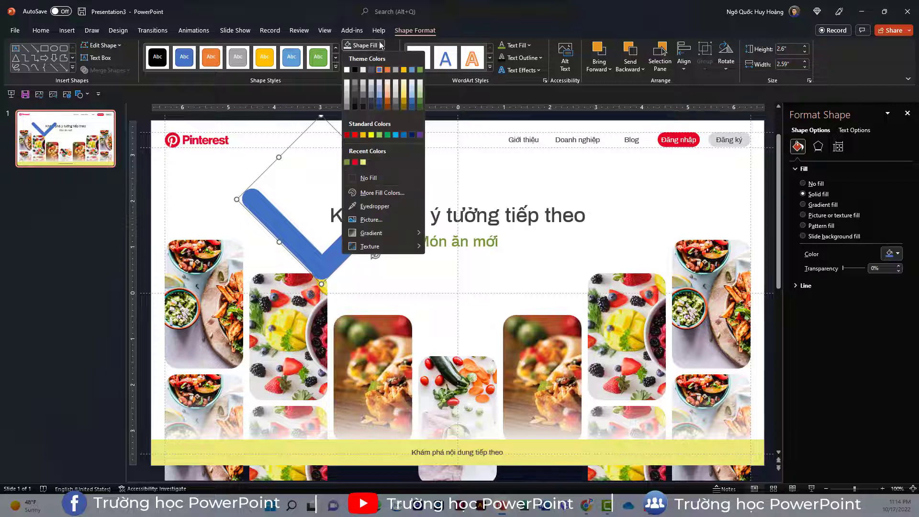
left_click(355, 101)
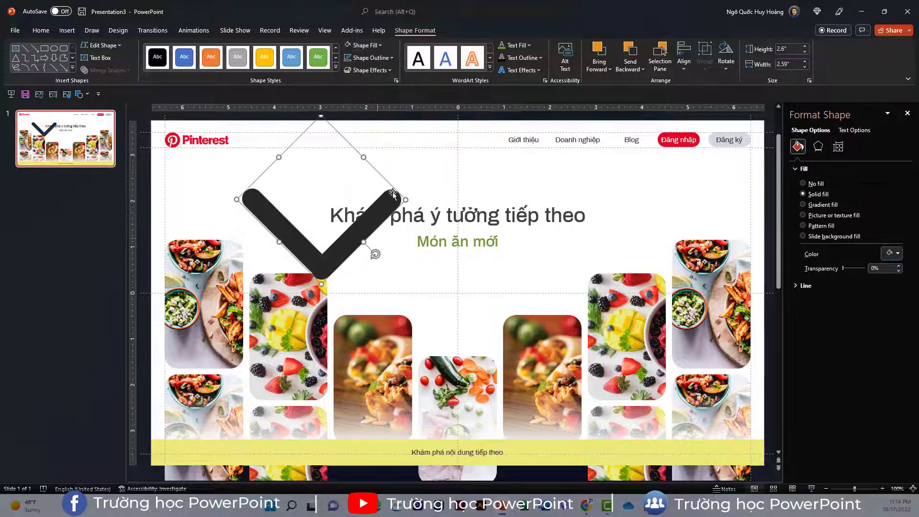
mouse_move(406, 199)
left_mouse_down()
mouse_move(249, 202)
mouse_move(522, 454)
mouse_move(513, 455)
left_mouse_up()
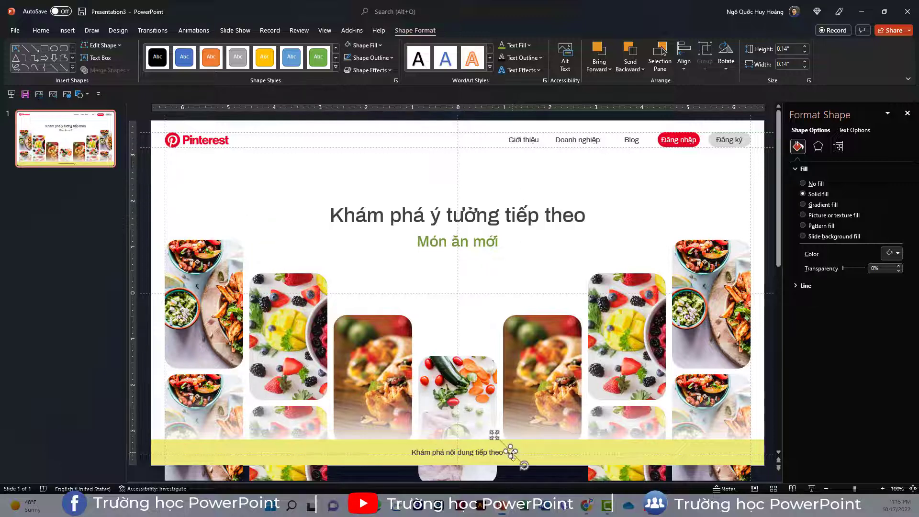
Step: Fine-tune the tiny chevron after the footer caption, then close the Format Background pane
scroll(517, 450, "up", 5, "ctrl")
scroll(458, 295, "up", 5, "ctrl")
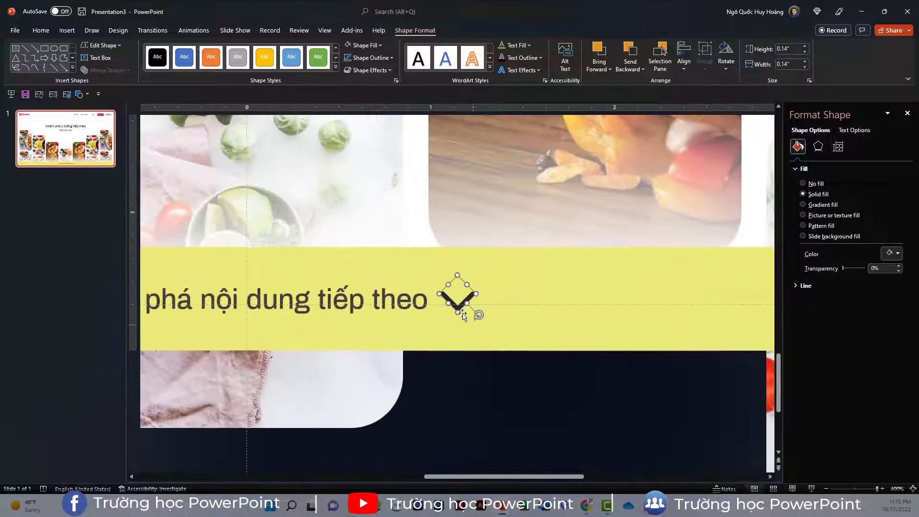
left_click_drag(470, 293, 460, 292)
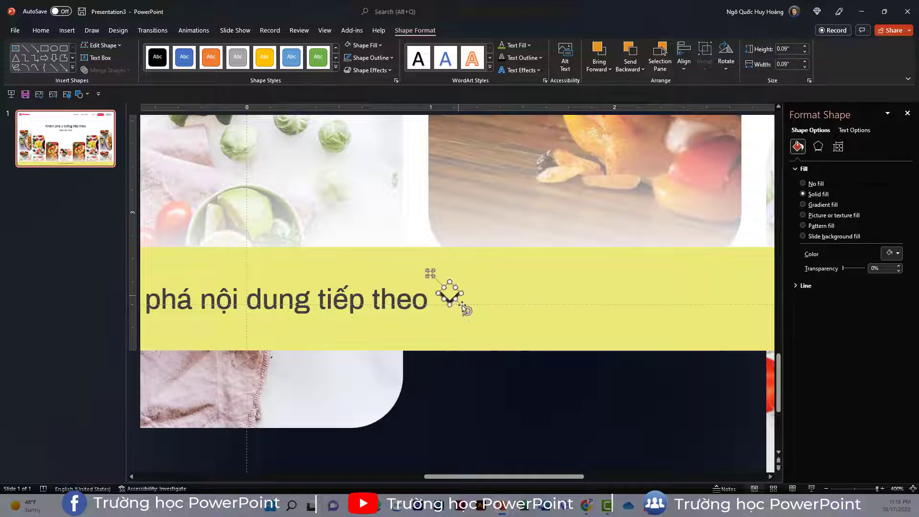
scroll(455, 297, "down", 5, "ctrl")
scroll(466, 330, "down", 2, "ctrl")
left_click(479, 439)
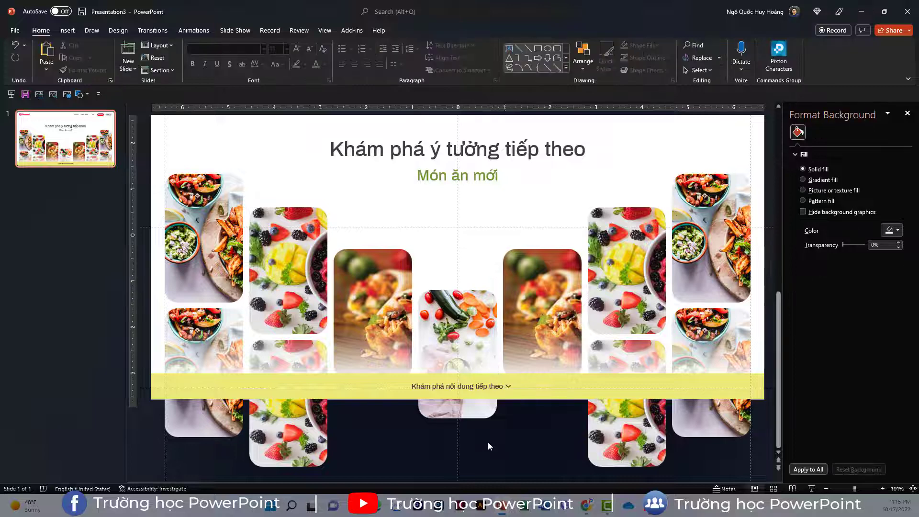
scroll(409, 331, "down", 3, "ctrl")
scroll(412, 326, "up", 3, "ctrl")
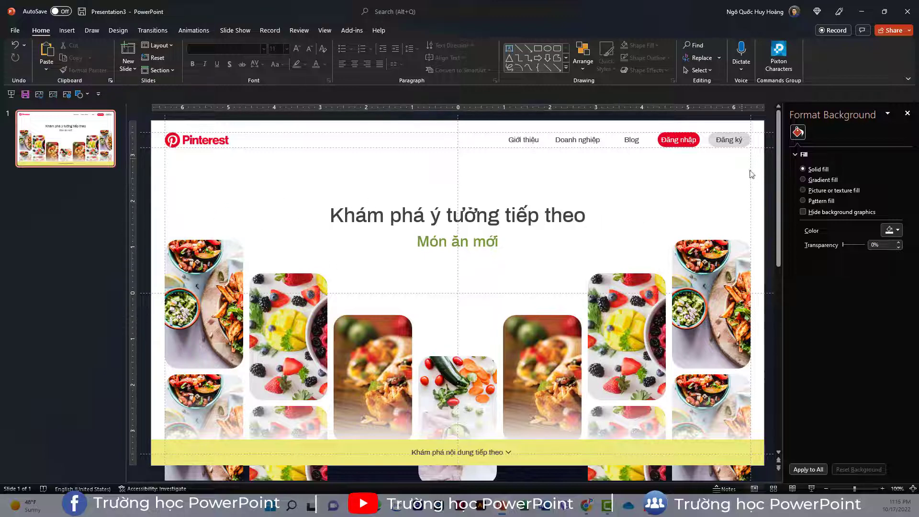
left_click(907, 113)
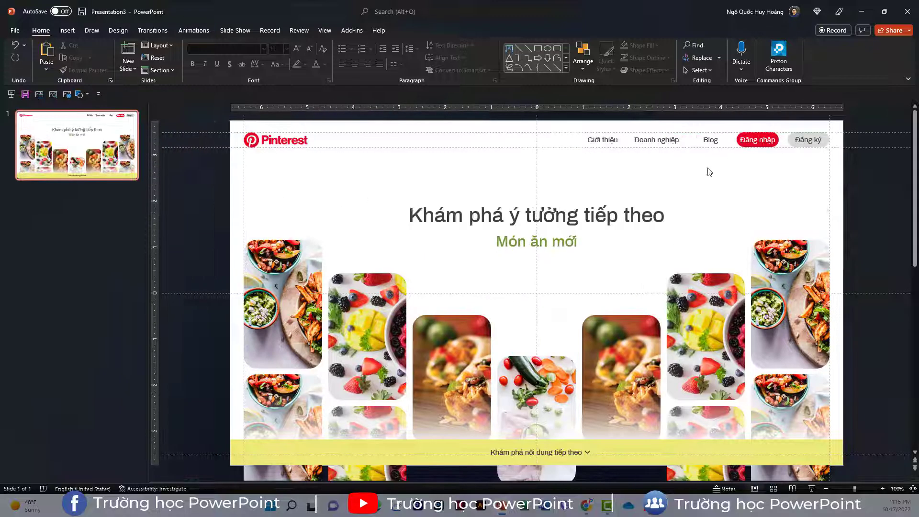
Step: Shift-select every food photo in the columns and apply the Fly In entrance animation
left_click(305, 317)
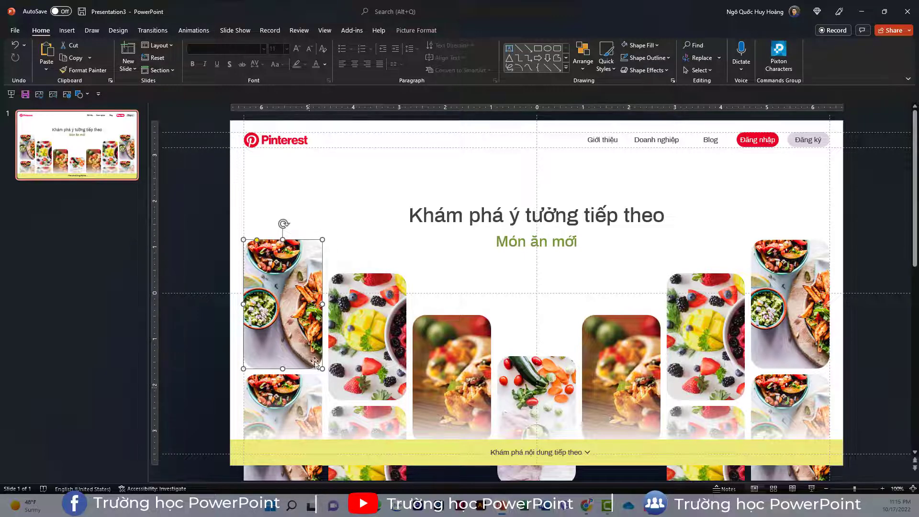
scroll(352, 292, "down", 1)
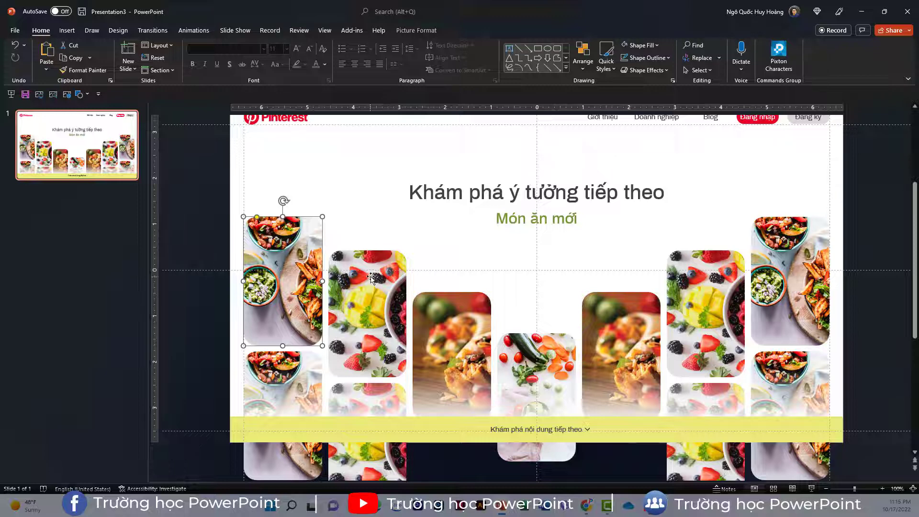
left_click(371, 279, "shift")
left_click(467, 303, "shift")
left_click(565, 338, "shift")
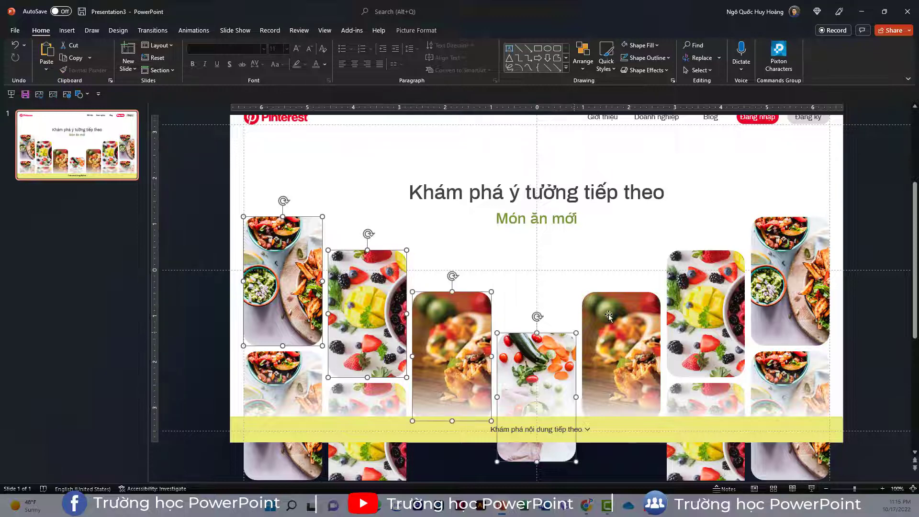
left_click(609, 317, "shift")
left_click(698, 271, "shift")
left_click(778, 239, "shift")
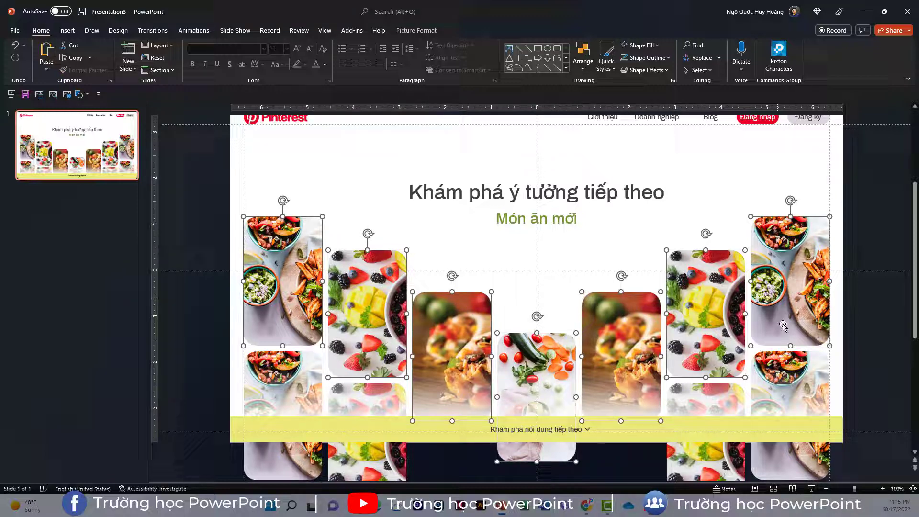
left_click(801, 466, "shift")
left_click(690, 470, "shift")
left_click(375, 469, "shift")
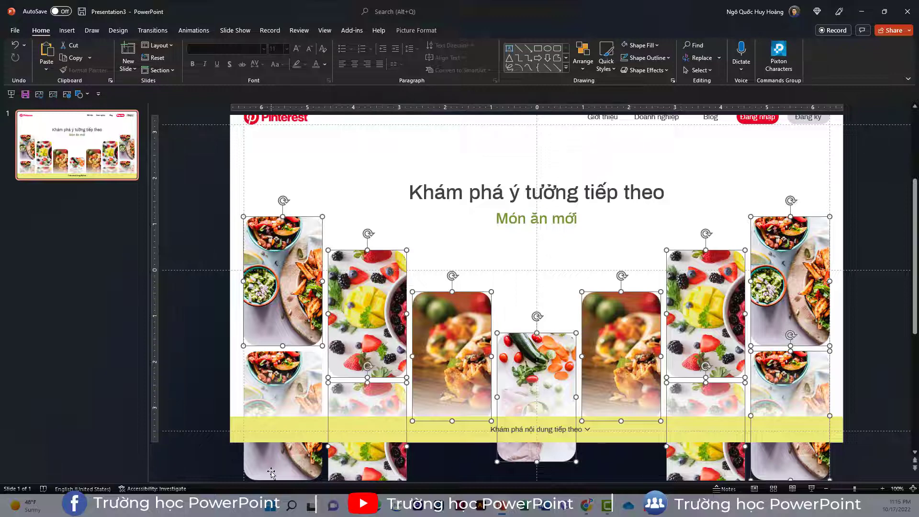
left_click(271, 473, "shift")
scroll(342, 280, "up", 1)
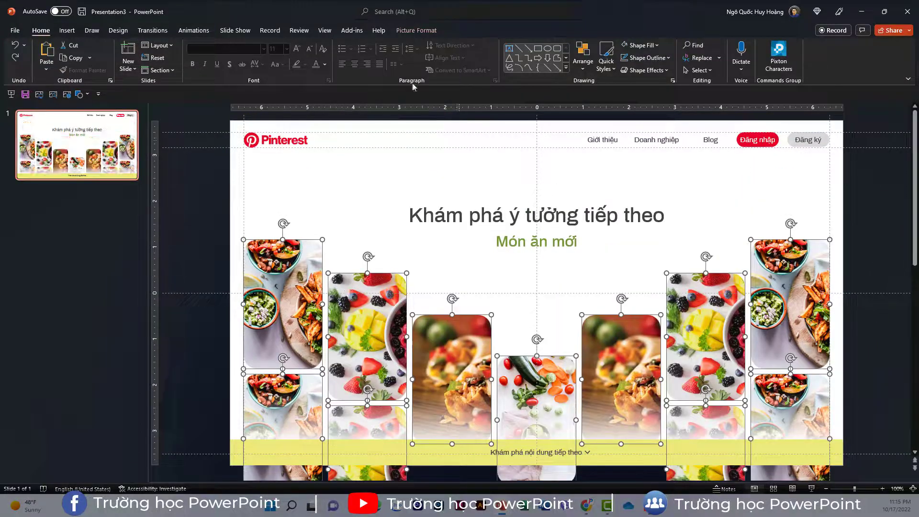
left_click(200, 31)
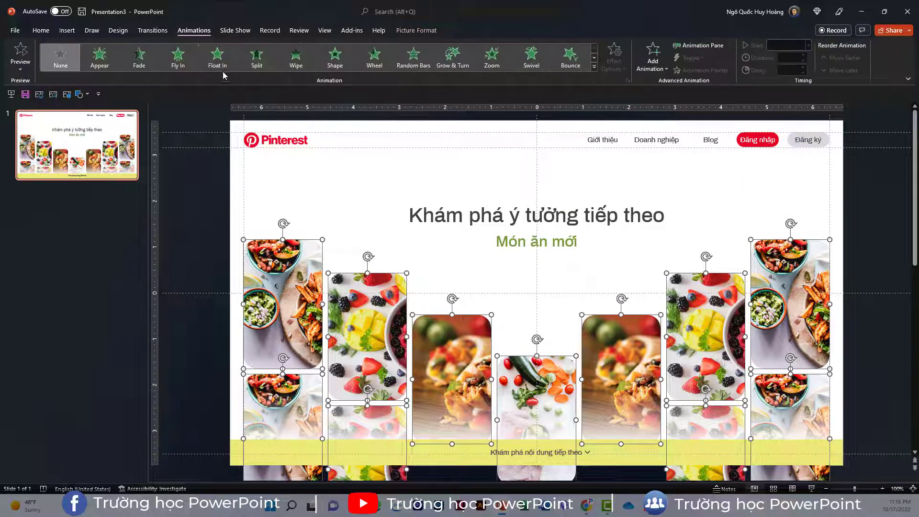
left_click(177, 67)
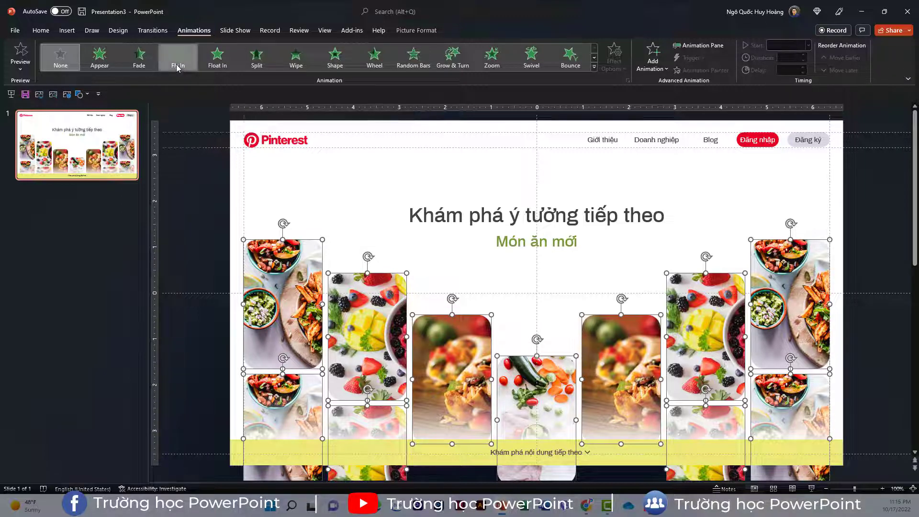
Step: Open the Animation Pane and raise the Fly In duration to 1.75 seconds
left_click(702, 46)
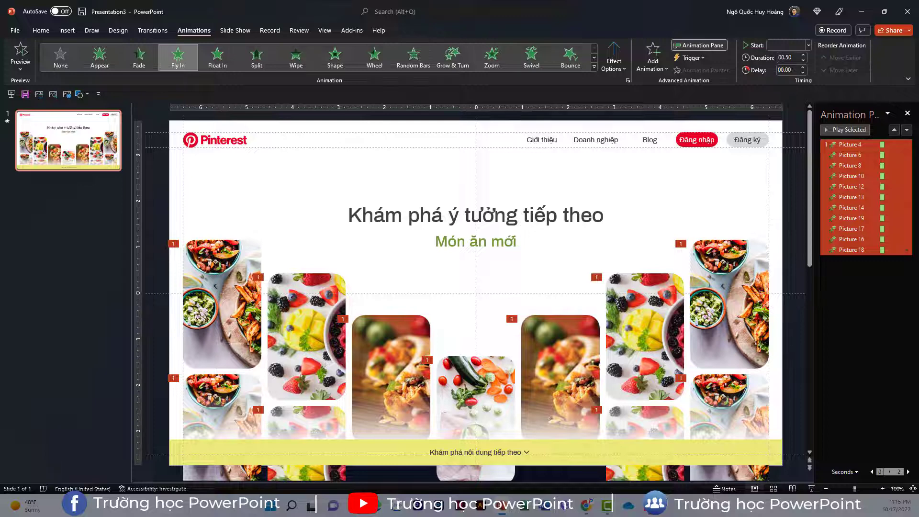
left_click(804, 55)
left_click(804, 55)
left_click(804, 55)
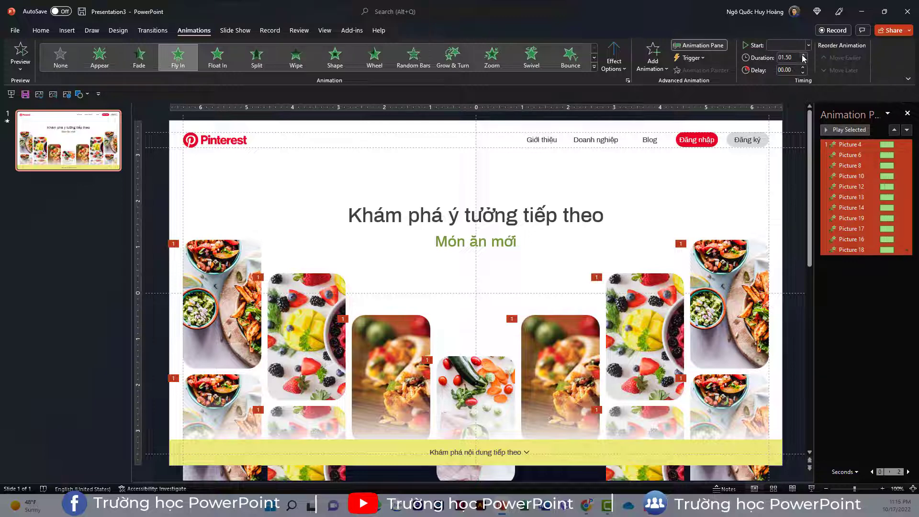
left_click(804, 55)
left_click(804, 55)
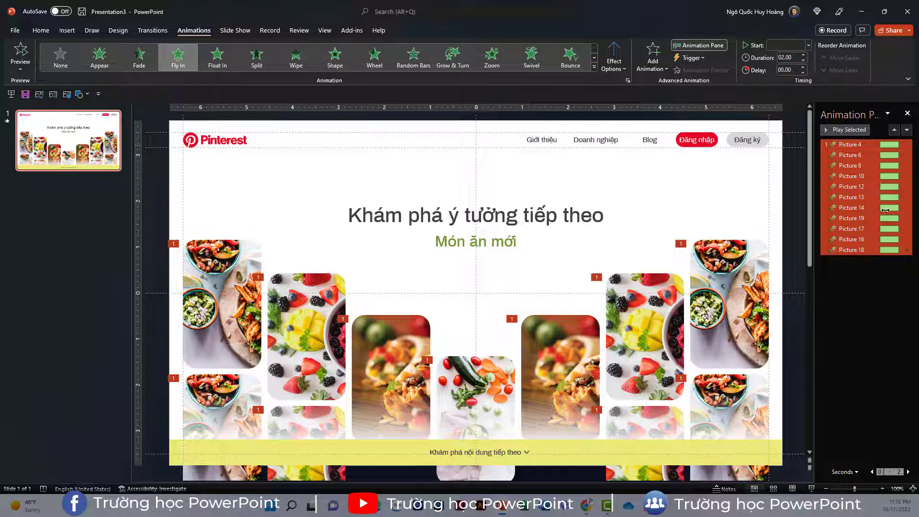
Step: Add a slight bounce end to the Fly In in Effect Options
right_click(849, 188)
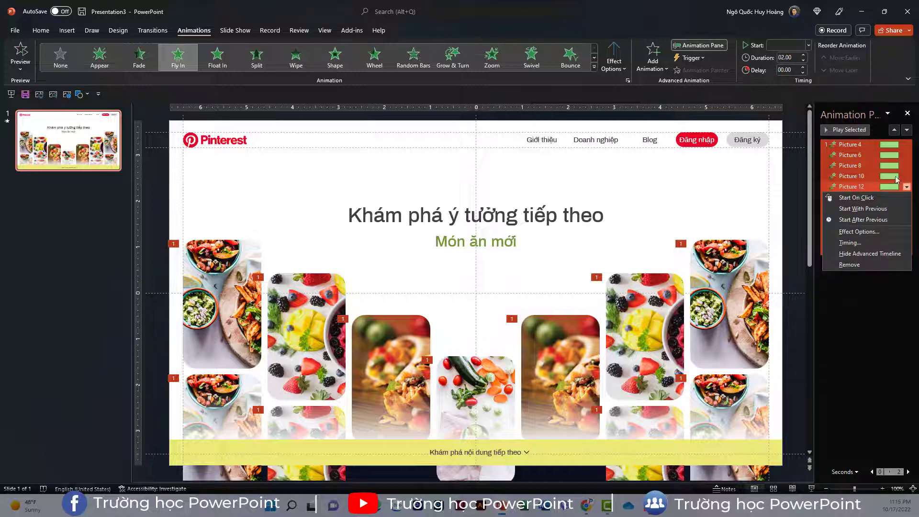
left_click(860, 232)
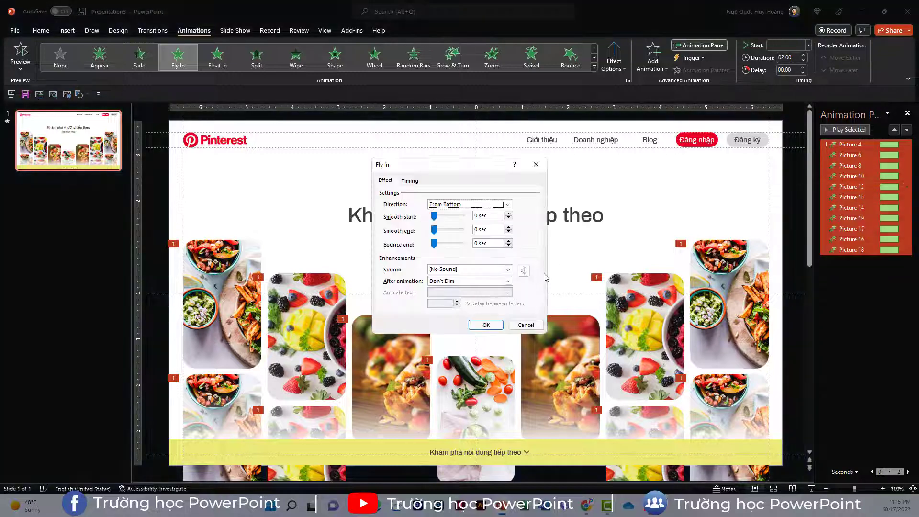
left_click_drag(433, 247, 440, 246)
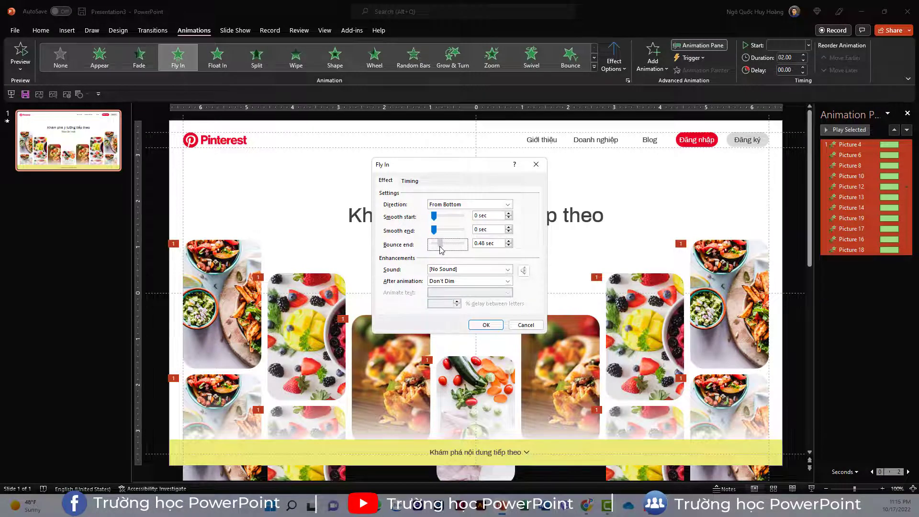
left_click(489, 324)
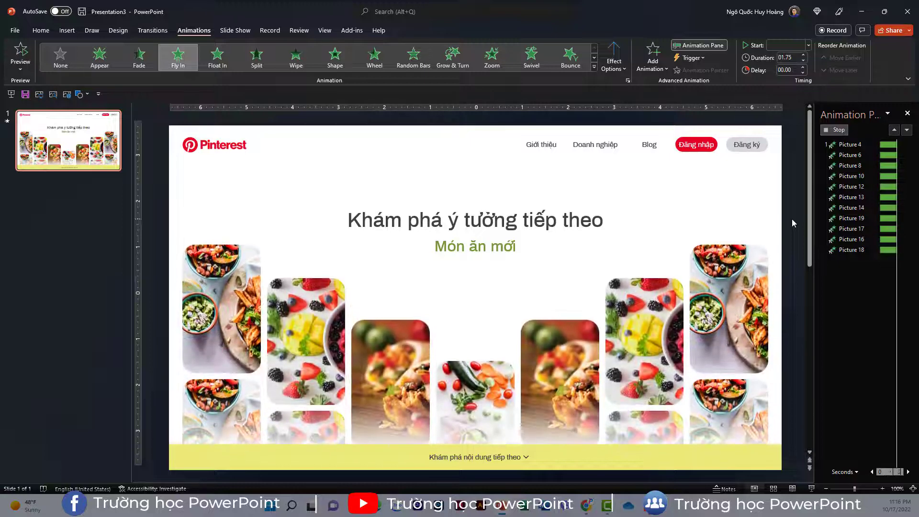
Step: Set all photo animations to With Previous and step later groups' delays to 0.25 and 0.50 seconds
right_click(843, 145)
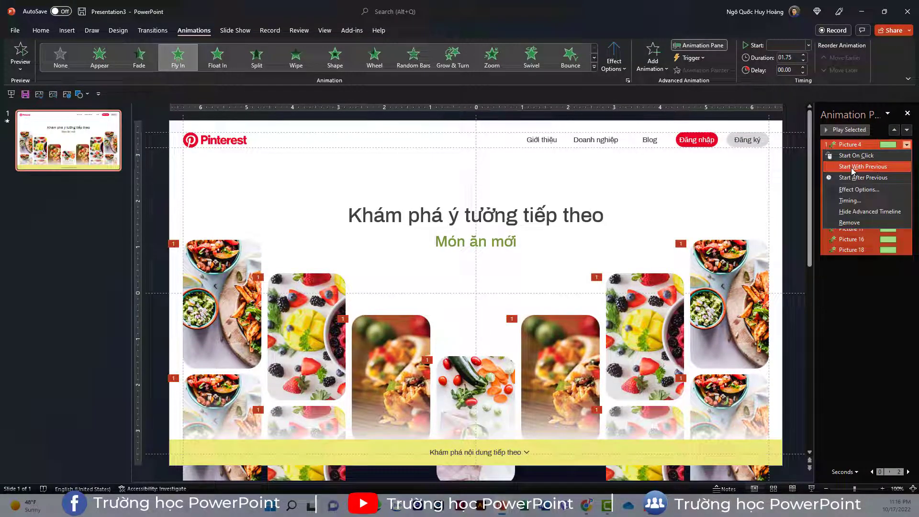
left_click(853, 167)
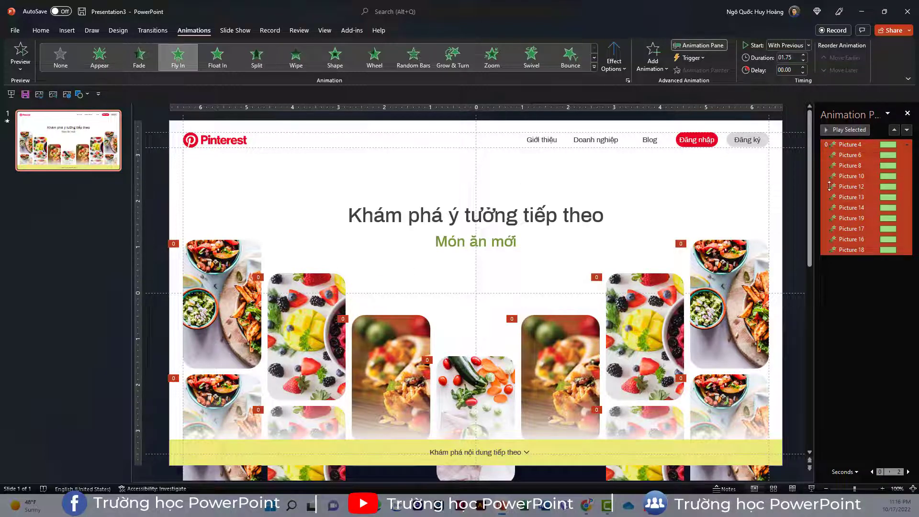
left_click(847, 155, "shift")
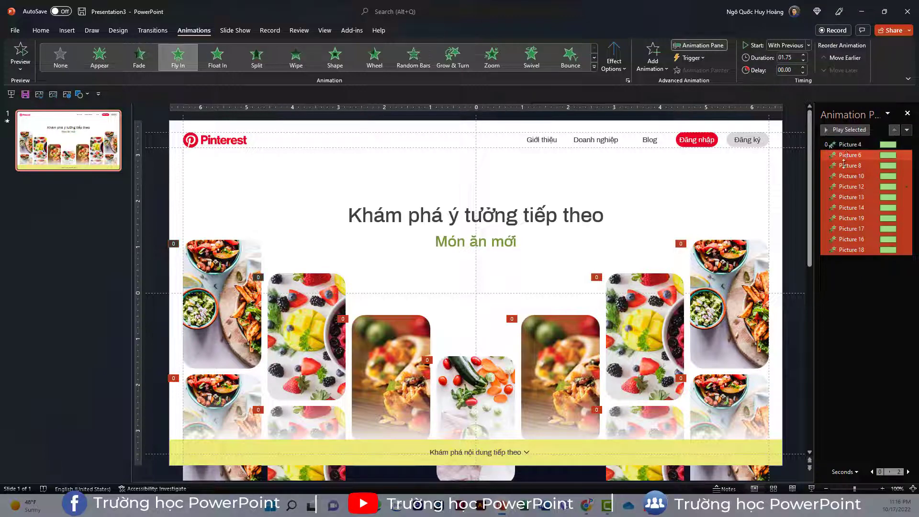
left_click(856, 156, "ctrl")
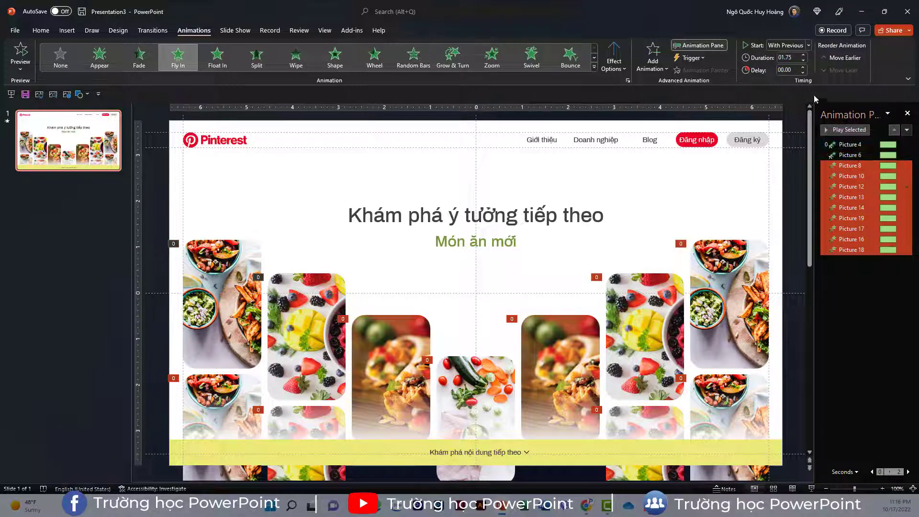
left_click(804, 68)
left_click(851, 166, "ctrl")
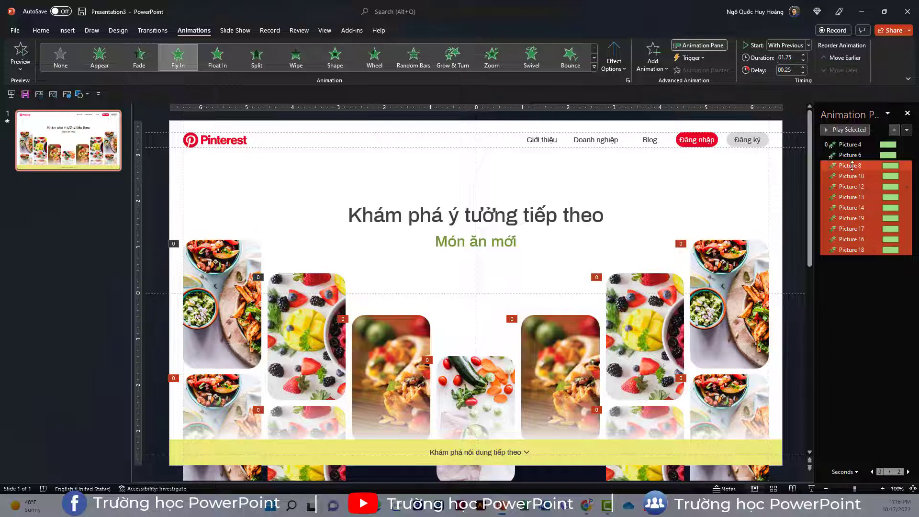
left_click(853, 175, "ctrl")
left_click(852, 186, "ctrl")
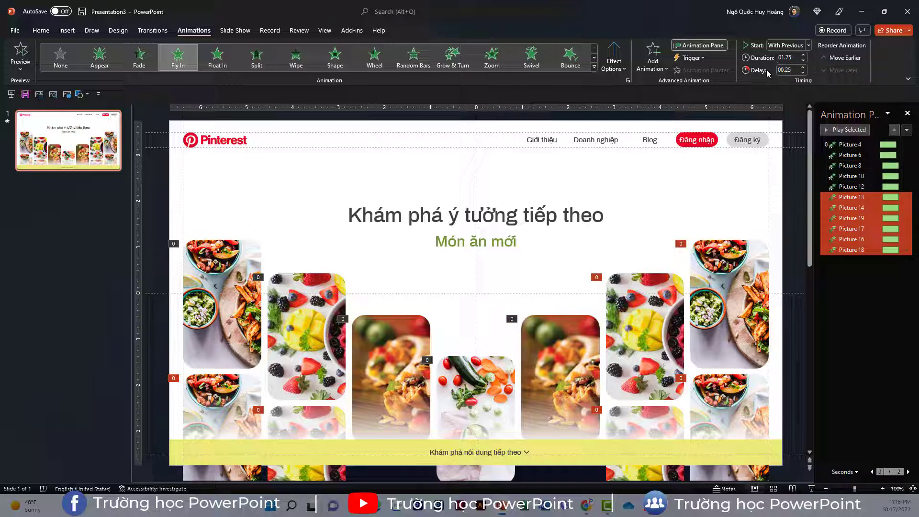
left_click(804, 68)
Step: Raise the remaining delays to 0.75 and 1.00 seconds, then preview from the start
left_click(852, 197, "ctrl")
left_click(853, 208, "ctrl")
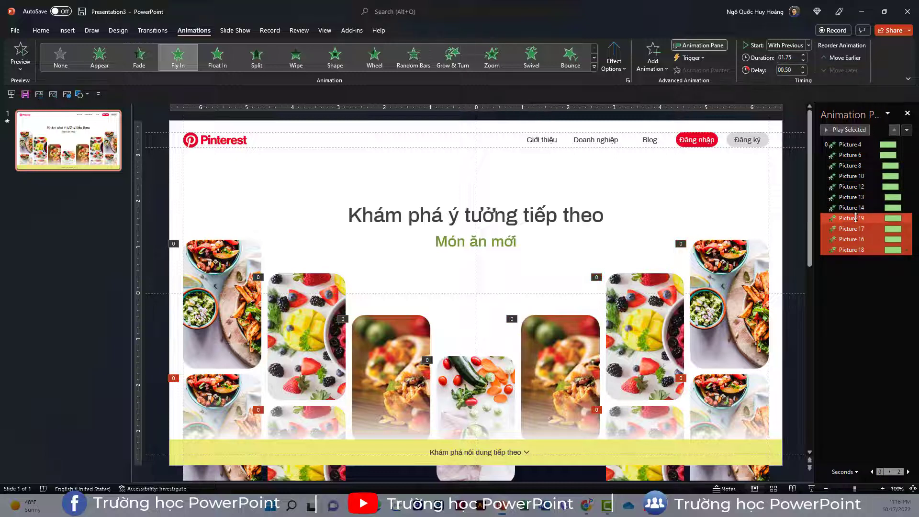
left_click(856, 218, "ctrl")
left_click(804, 68)
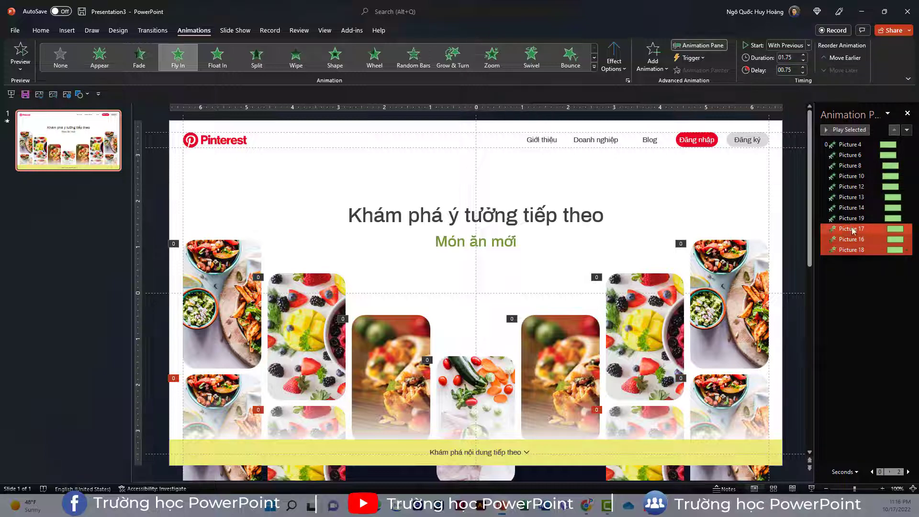
left_click(852, 228, "ctrl")
left_click(853, 239, "ctrl")
left_click(804, 68)
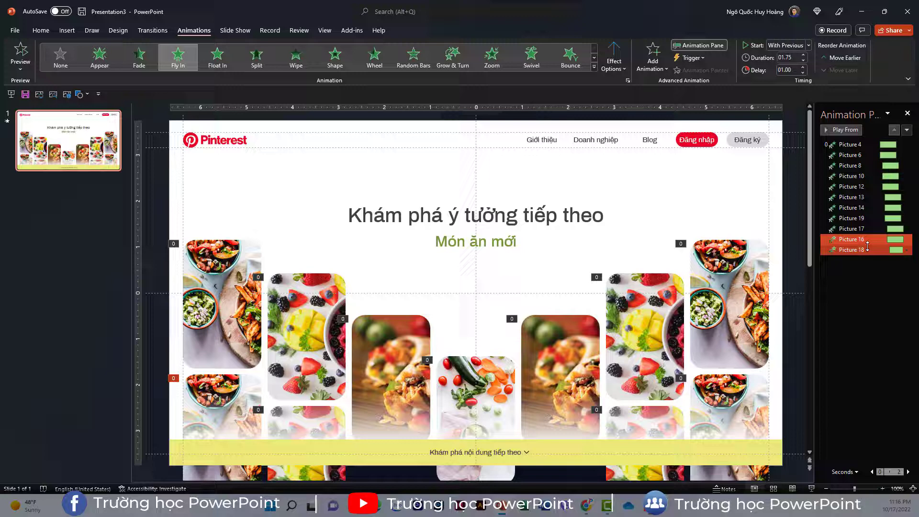
left_click(850, 145)
left_click(839, 130)
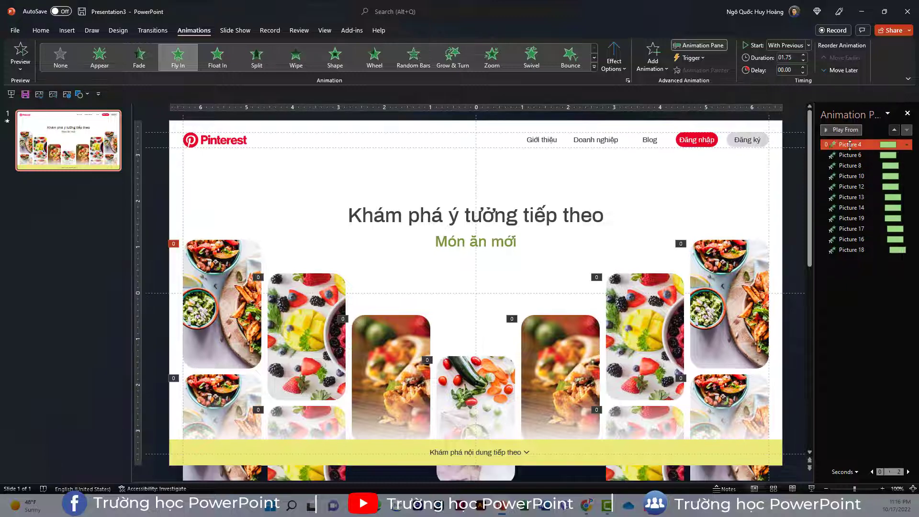
left_click(852, 250)
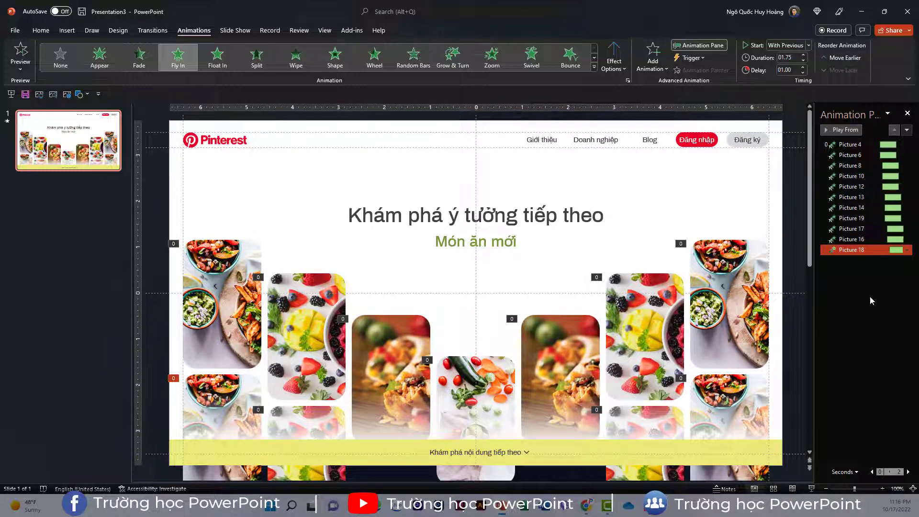
key("Up")
key("Up")
key("Up")
key("Up")
key("Up")
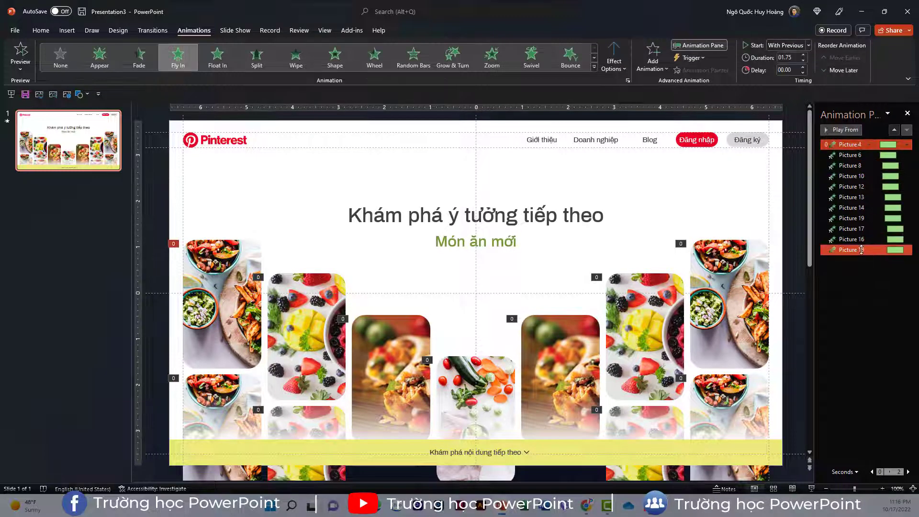
left_click(861, 250, "shift")
left_click(804, 55)
left_click(804, 55)
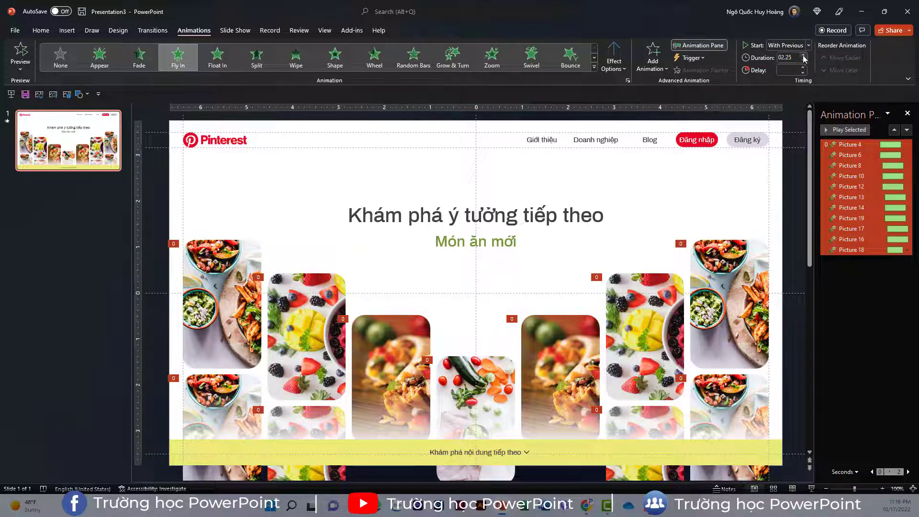
left_click(833, 131)
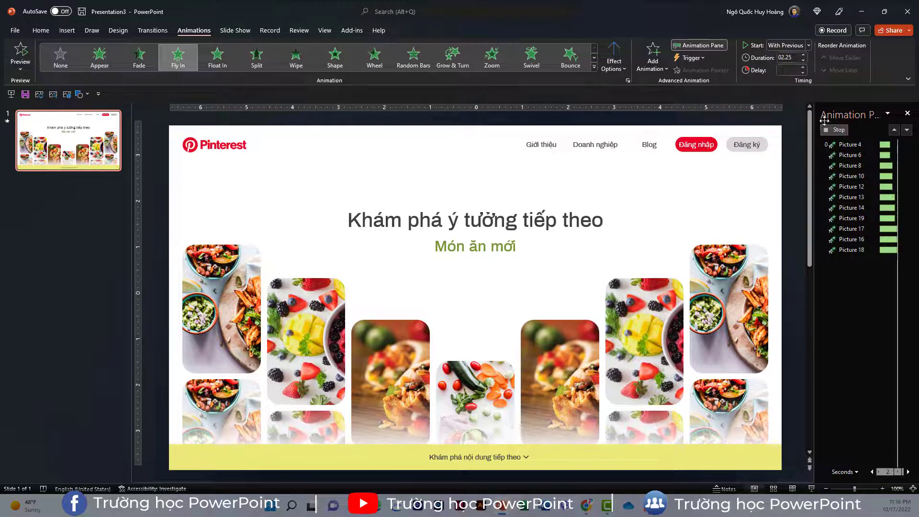
left_click(804, 61)
left_click(804, 61)
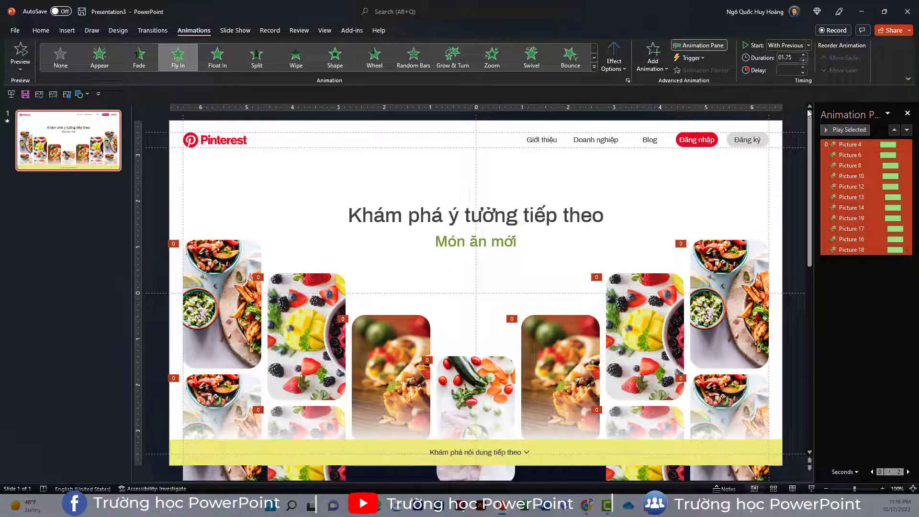
left_click(872, 324)
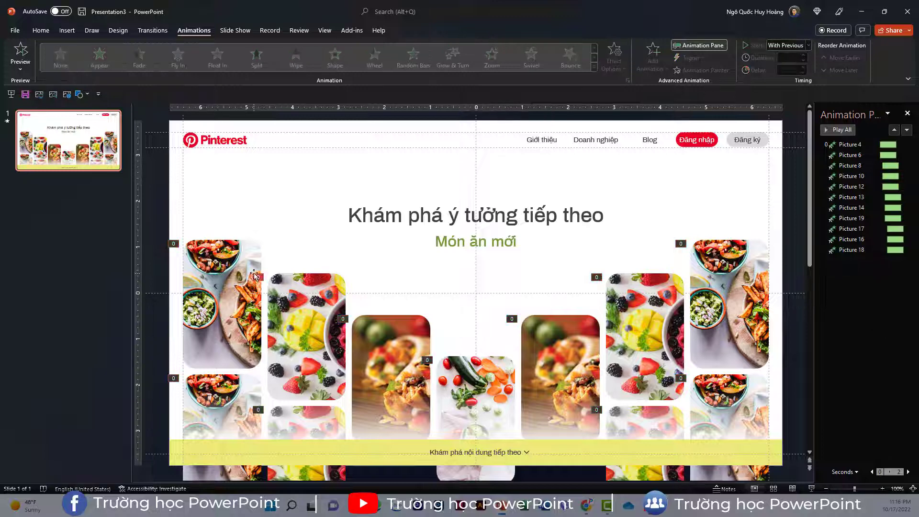
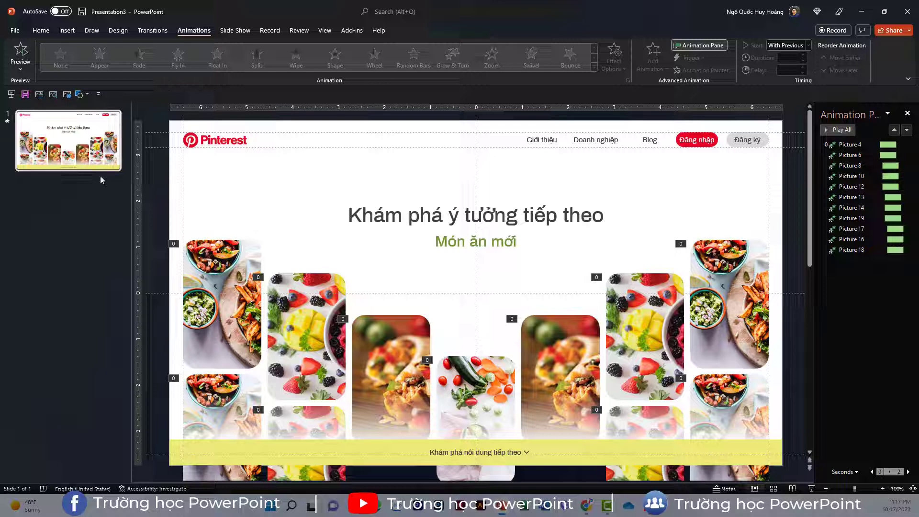
Step: Add a blank second slide after the landing slide by deleting its placeholders
left_click(65, 142)
key("Return")
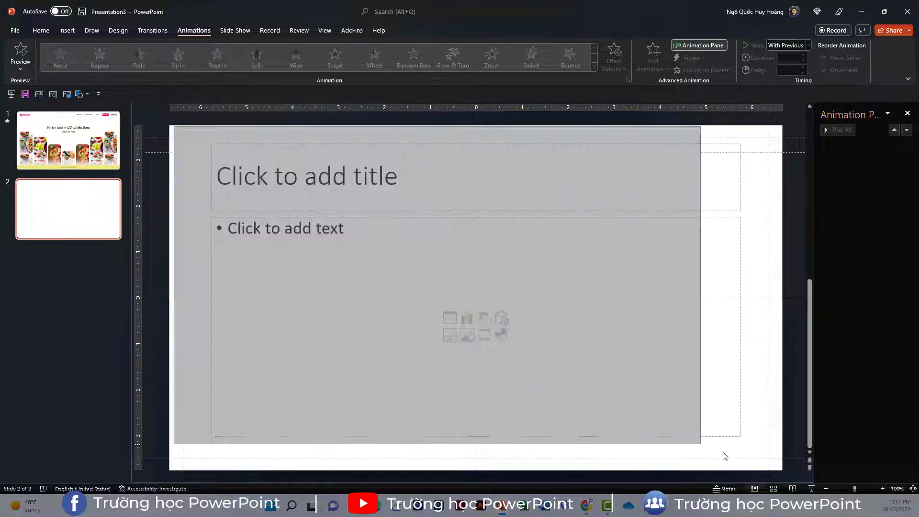
left_click_drag(177, 135, 725, 457)
key("Delete")
Step: Pick the top-left food photo on slide 1 to copy, and switch to slide 2
left_click(19, 165)
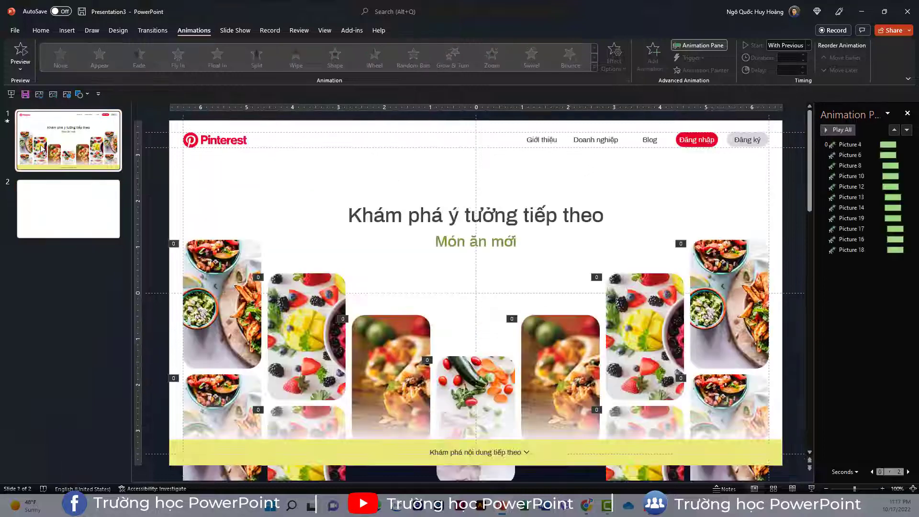
left_click(236, 303)
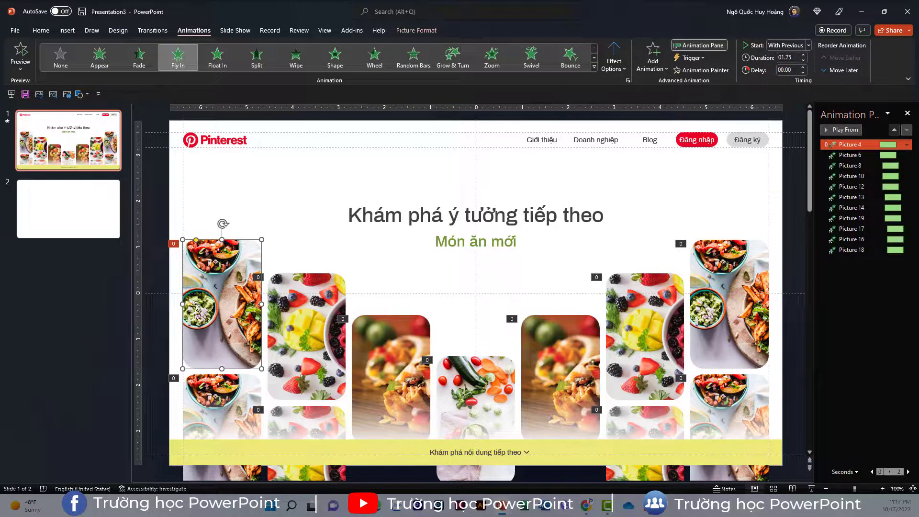
left_click(74, 221)
Step: Paste the food photo on slide 2, move it up, and delete its Fly In animation
key("ctrl+v")
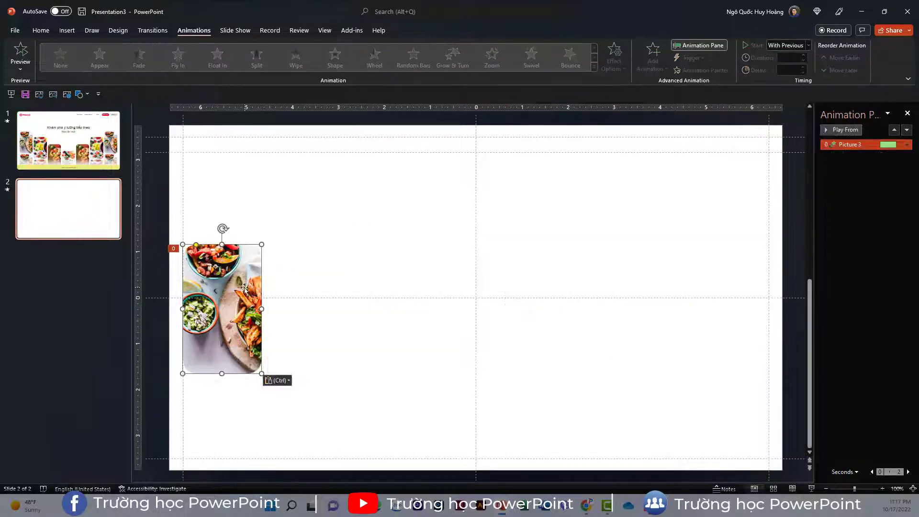
left_click_drag(224, 332, 282, 269)
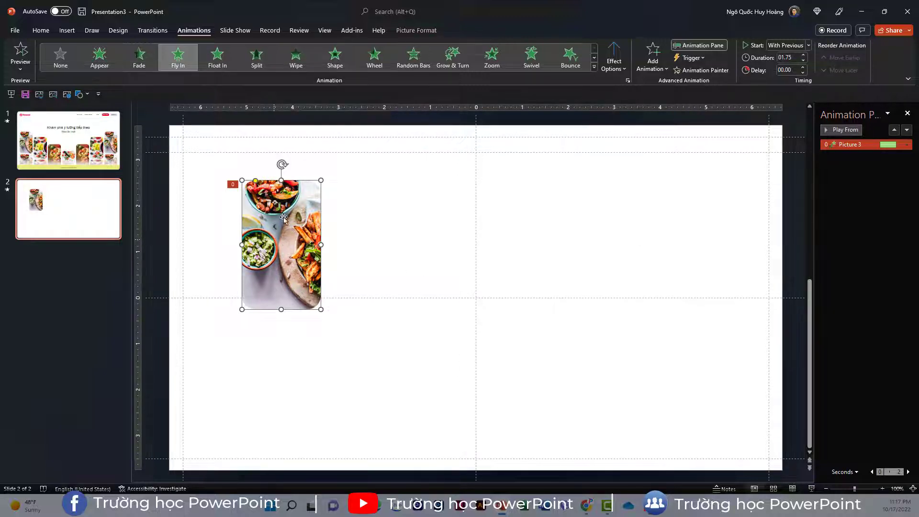
left_click(852, 157)
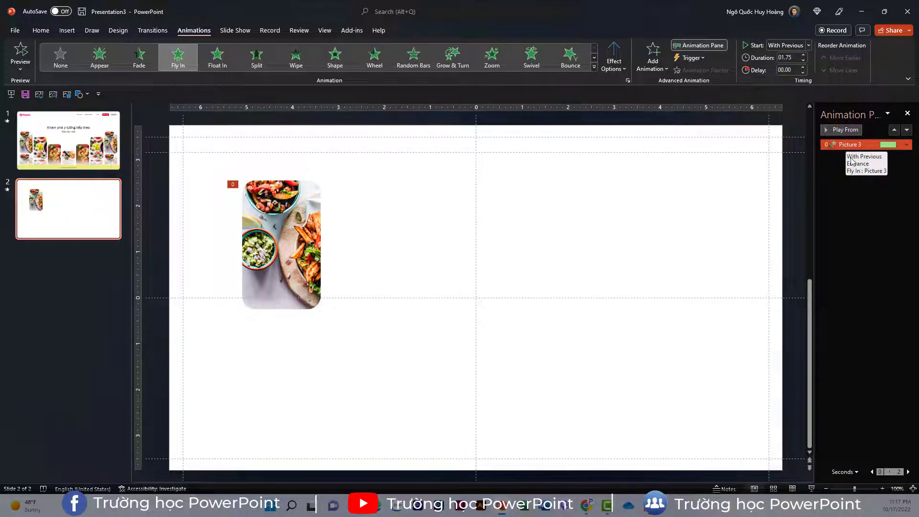
key("Delete")
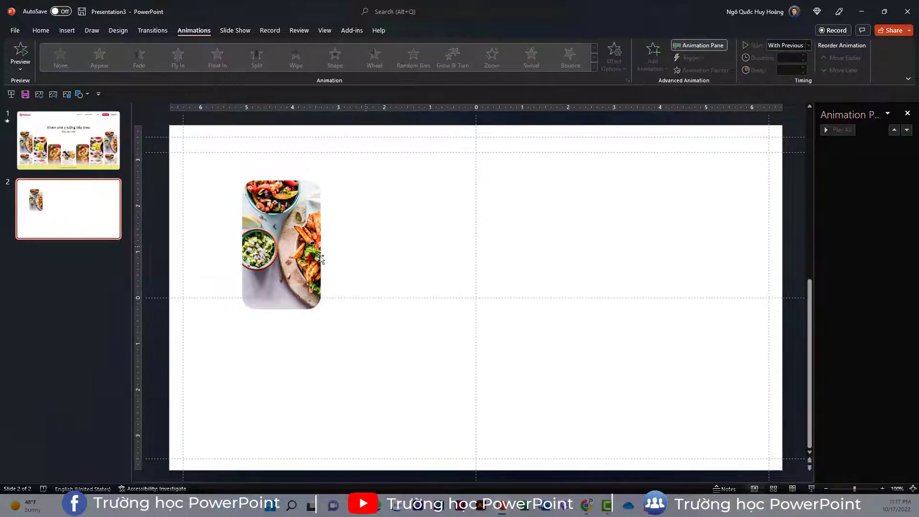
Step: Open the Picture Format crop options for the pasted food photo
left_click(306, 259)
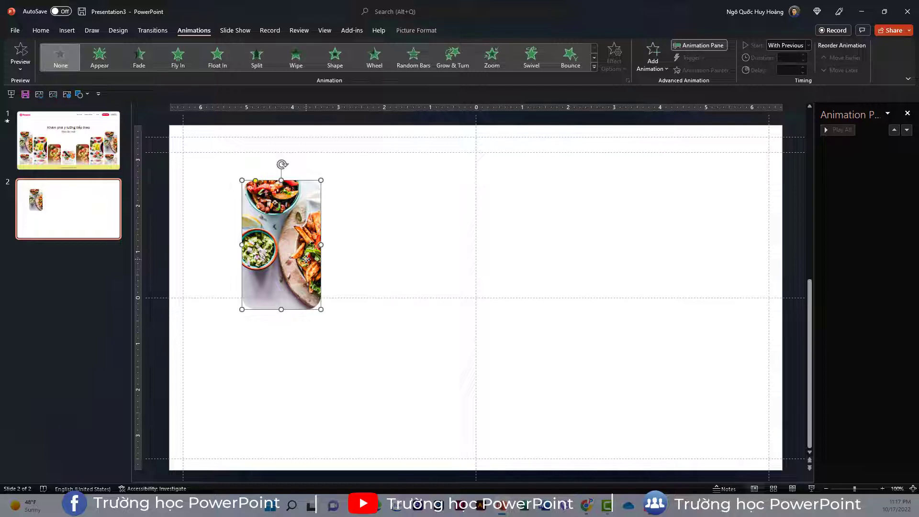
left_click(417, 30)
left_click(807, 69)
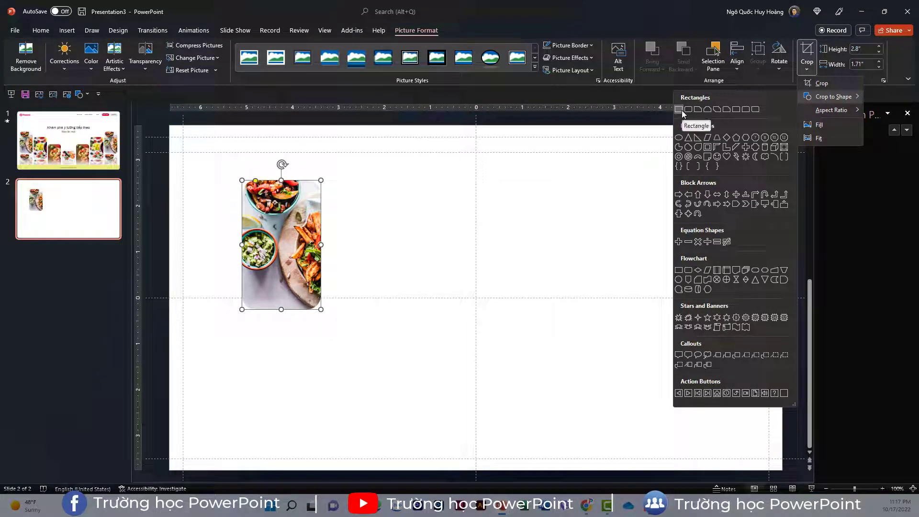
Step: Give the photo a plain Rectangle shape and uncrop it to show the full width
left_click(683, 113)
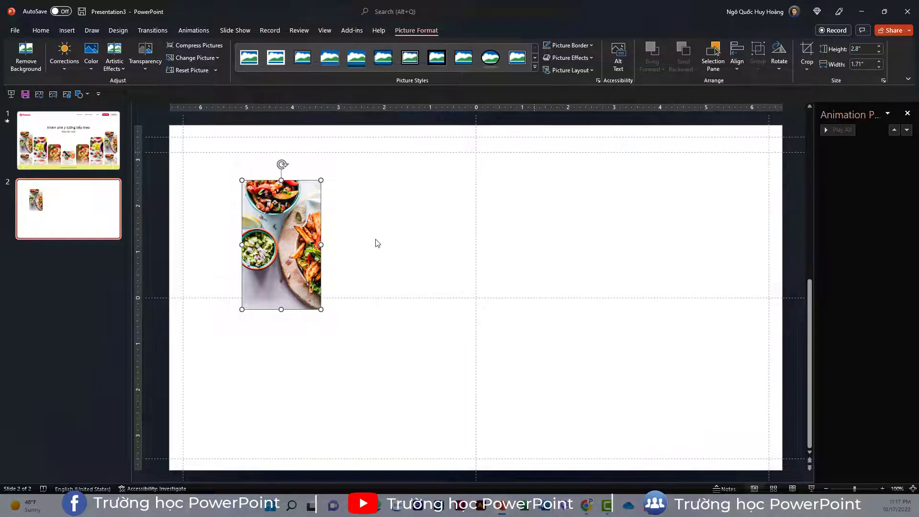
left_click(369, 251)
left_click(316, 216)
left_click(807, 53)
left_click_drag(320, 246, 412, 253)
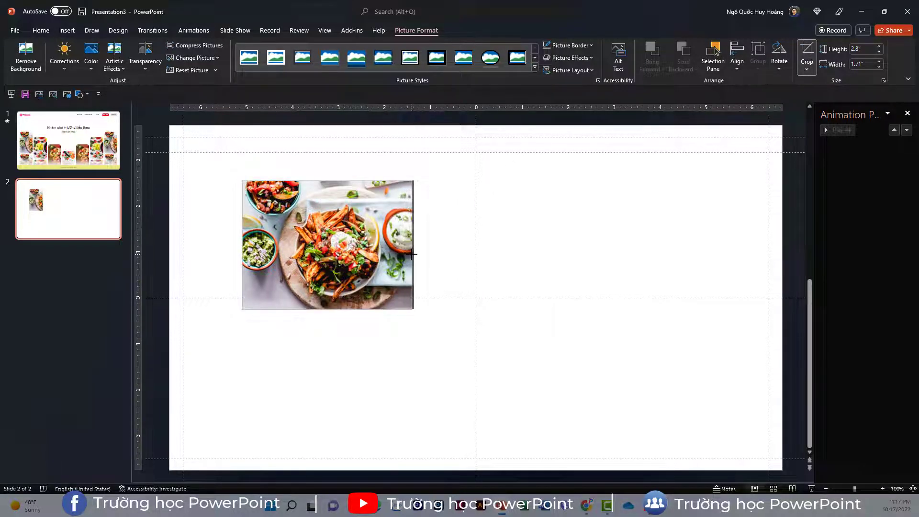
left_click(451, 261)
Step: Crop the photo to 16:9 and enlarge it from the top-left to cover slide 2
left_click(373, 262)
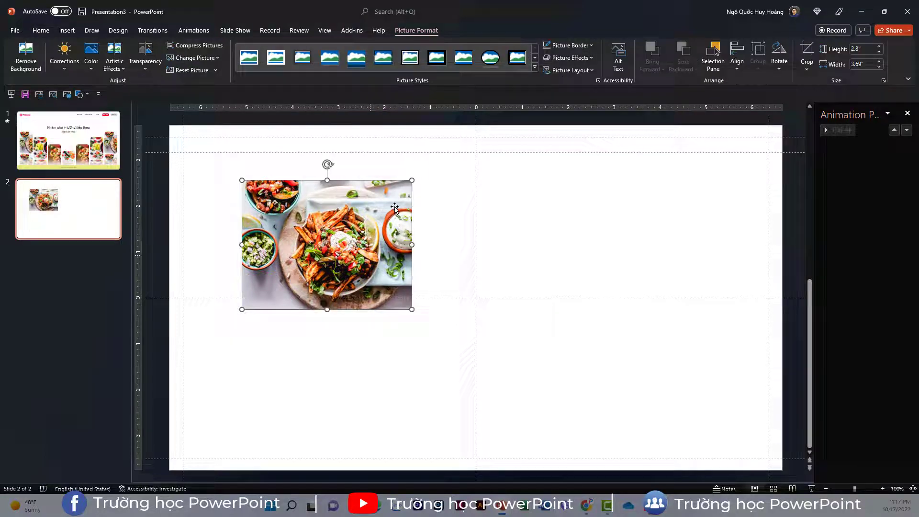
left_click(807, 69)
mouse_move(832, 110)
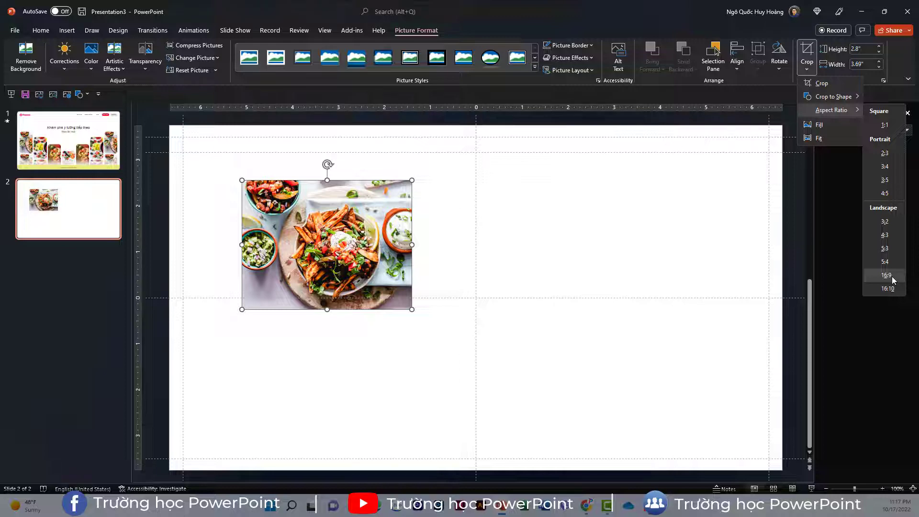
left_click(887, 275)
left_click(599, 261)
left_click(278, 260)
left_click_drag(278, 261, 209, 194)
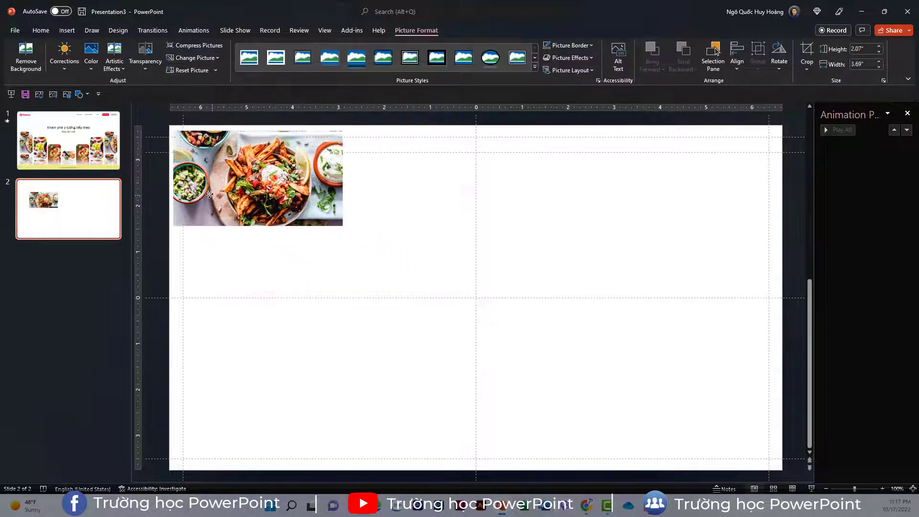
mouse_move(343, 225)
left_mouse_down()
mouse_move(520, 326)
mouse_move(723, 473)
left_mouse_up()
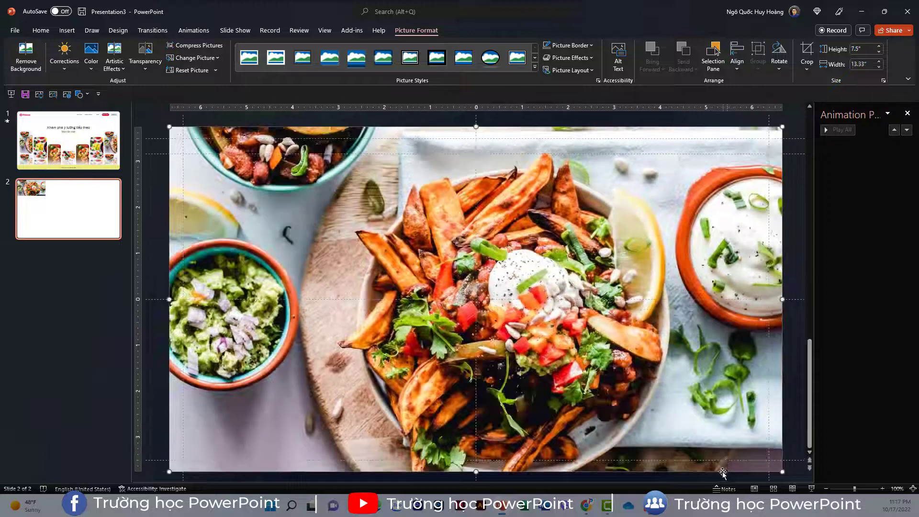
Step: Deselect the photo and add a third slide after slide 2
left_click(154, 235)
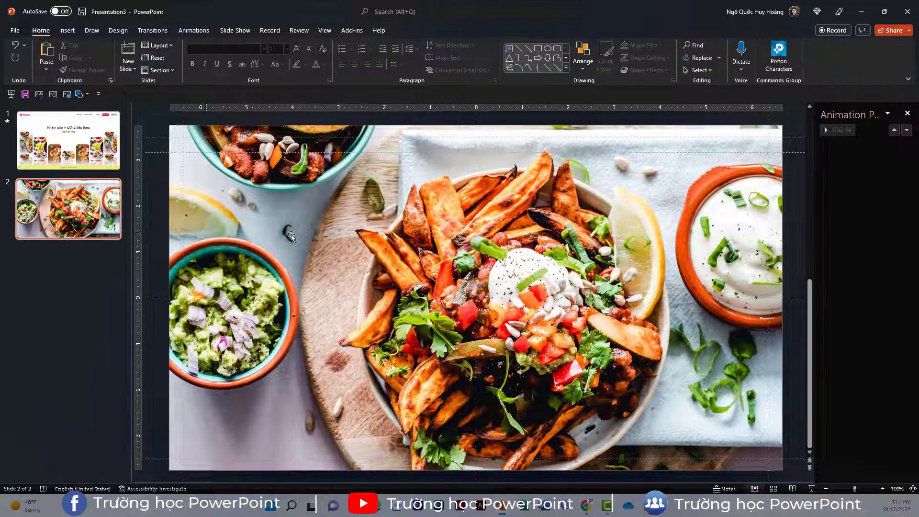
left_click(291, 235)
left_click(153, 215)
left_click(86, 220)
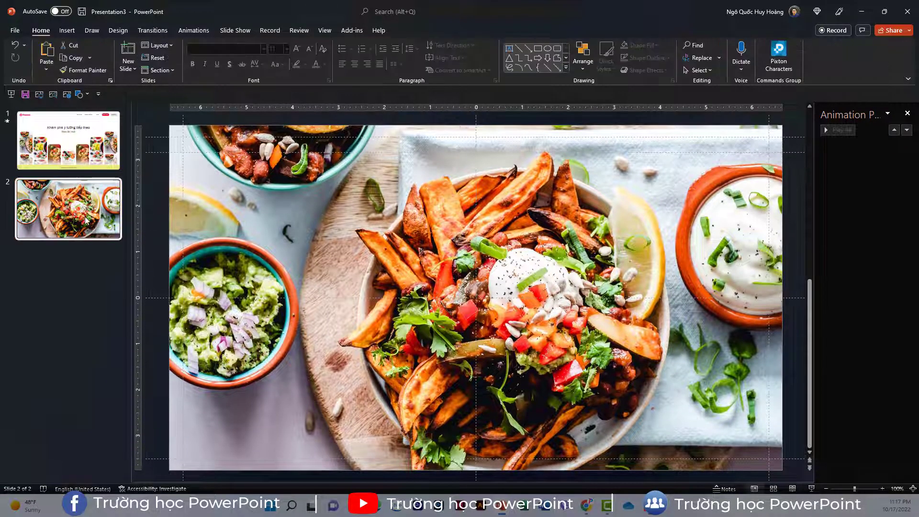
key("Return")
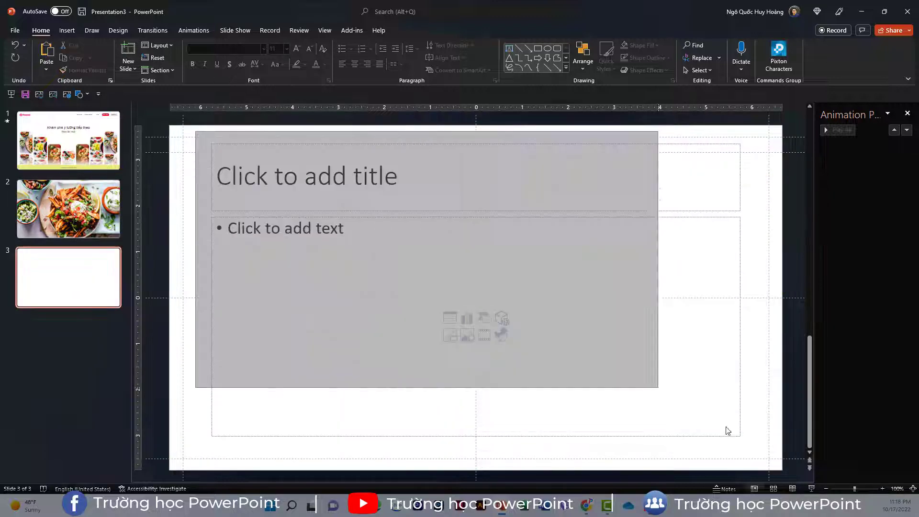
Step: Clear slide 3's placeholders and duplicate the blank slide to create slides 4 and 5
left_click_drag(198, 137, 740, 470)
key("Delete")
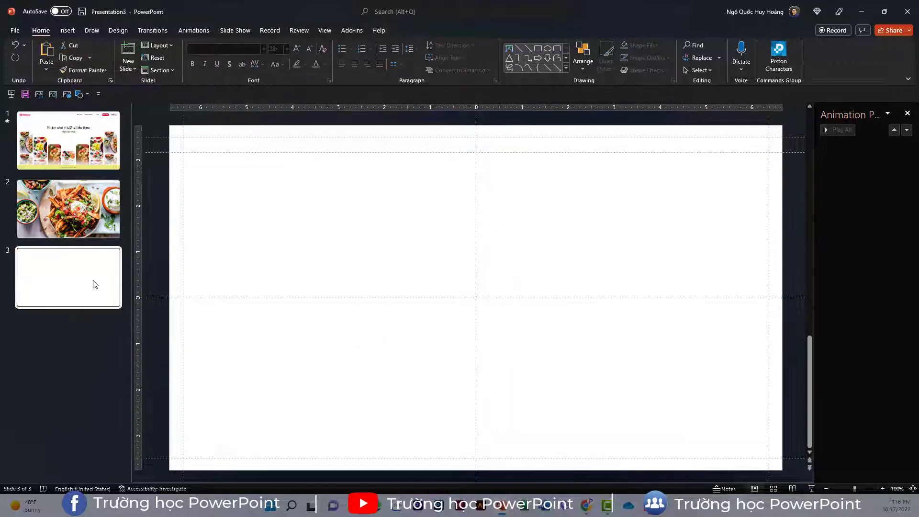
right_click(92, 282)
left_click(131, 170)
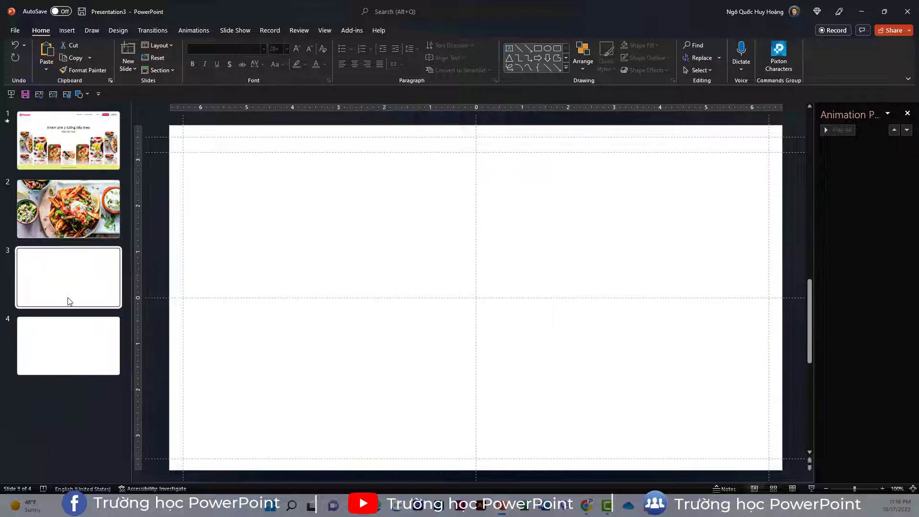
right_click(70, 301)
left_click(115, 178)
Step: Copy the fruit photo from the landing slide, paste it on slide 3, and move it up
left_click(78, 280)
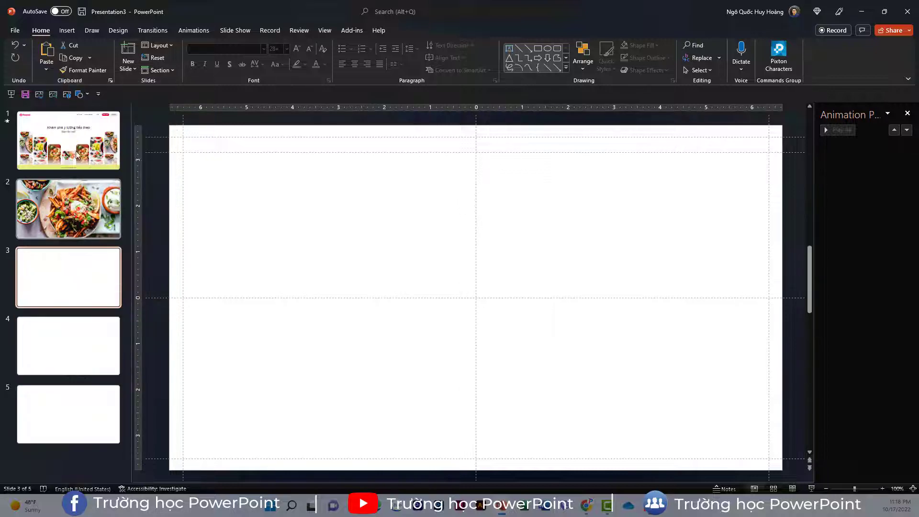
left_click(69, 141)
left_click(326, 290)
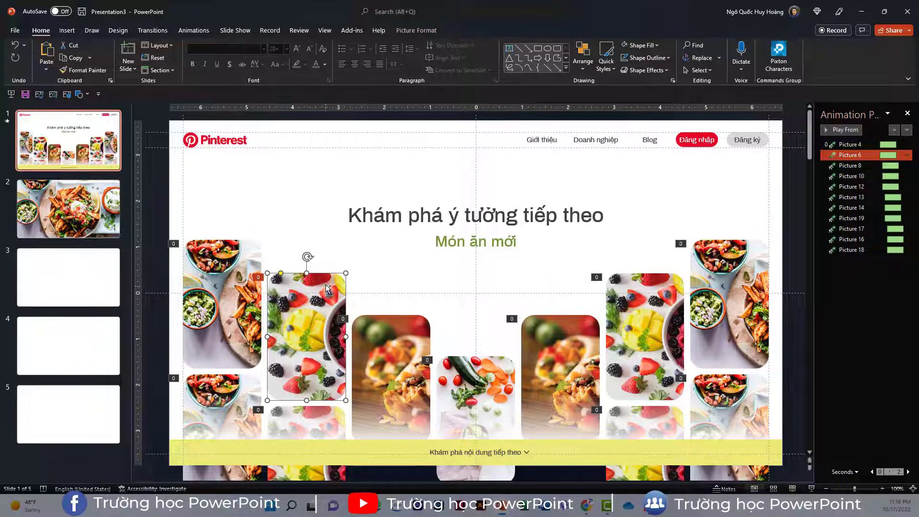
key("ctrl+c")
left_click(68, 301)
key("ctrl+v")
left_click(304, 242)
left_click_drag(330, 312, 334, 233)
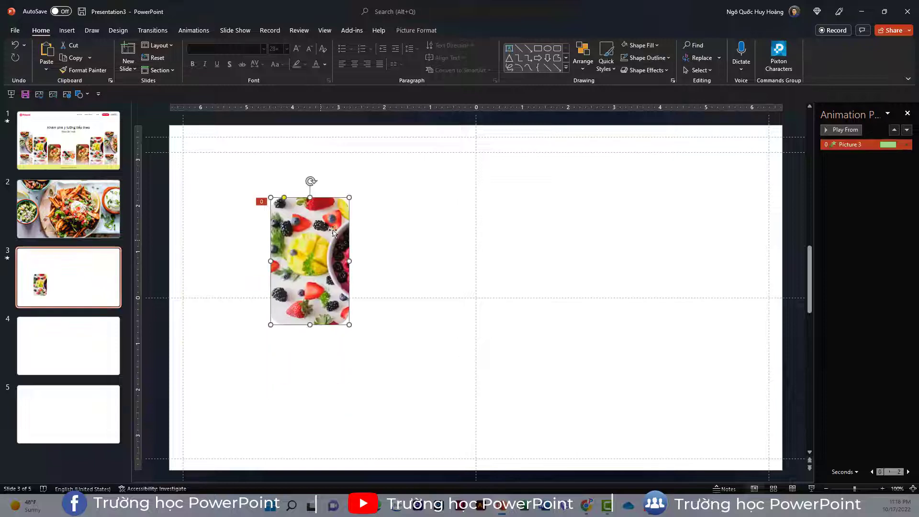
Step: Uncrop the fruit photo to reveal its full width
left_click(416, 30)
left_click(807, 69)
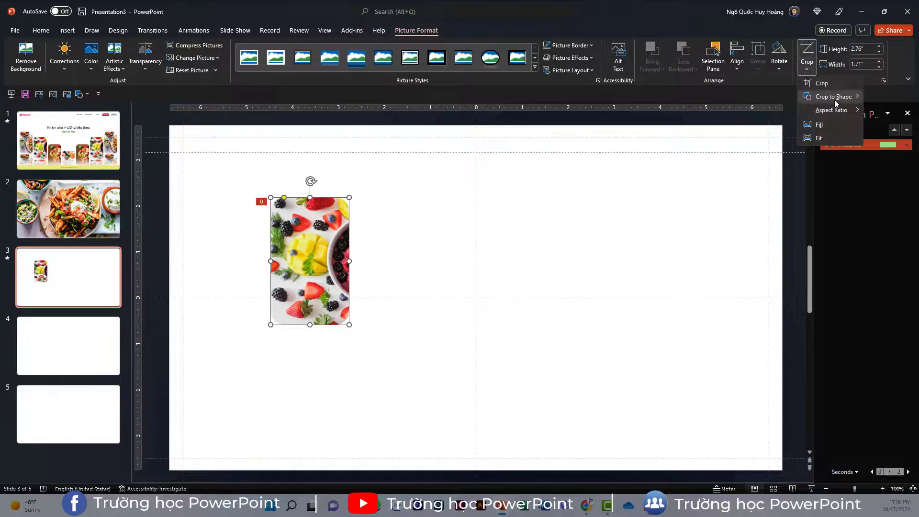
left_click(427, 226)
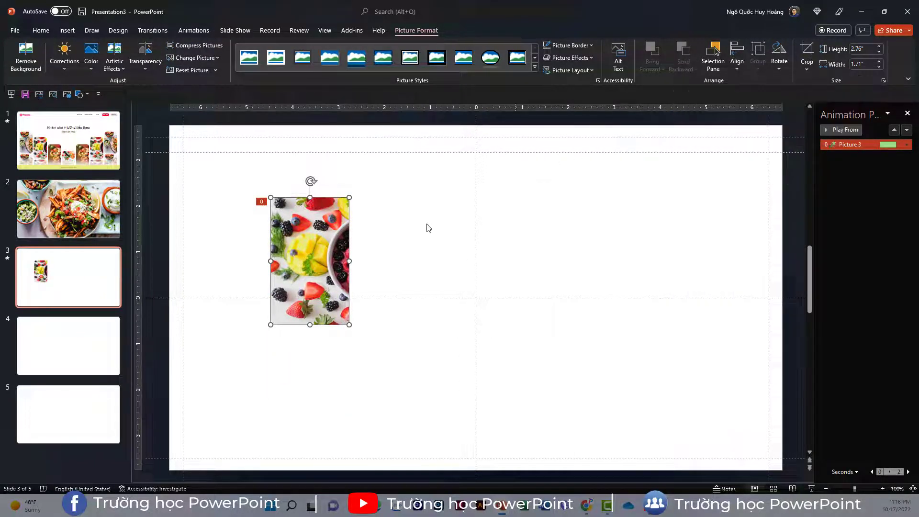
left_click(327, 259)
left_click(807, 52)
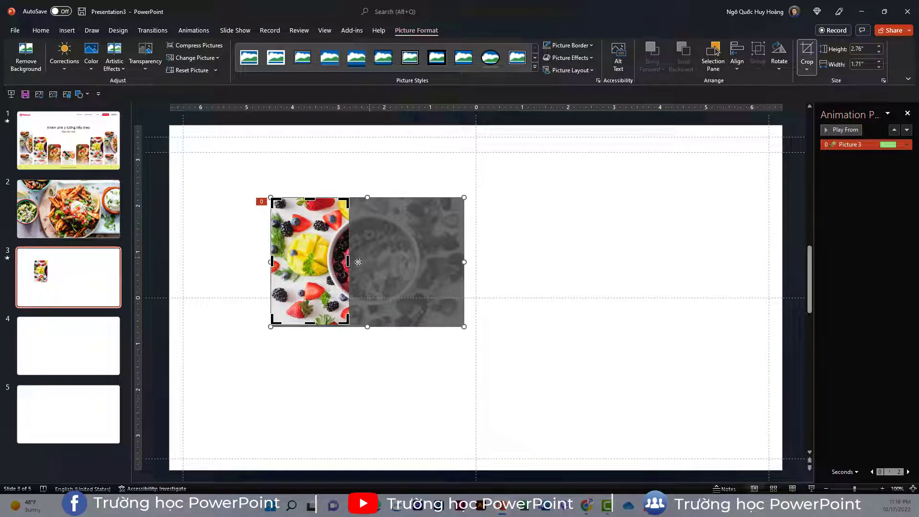
left_click_drag(350, 261, 463, 261)
left_click(476, 252)
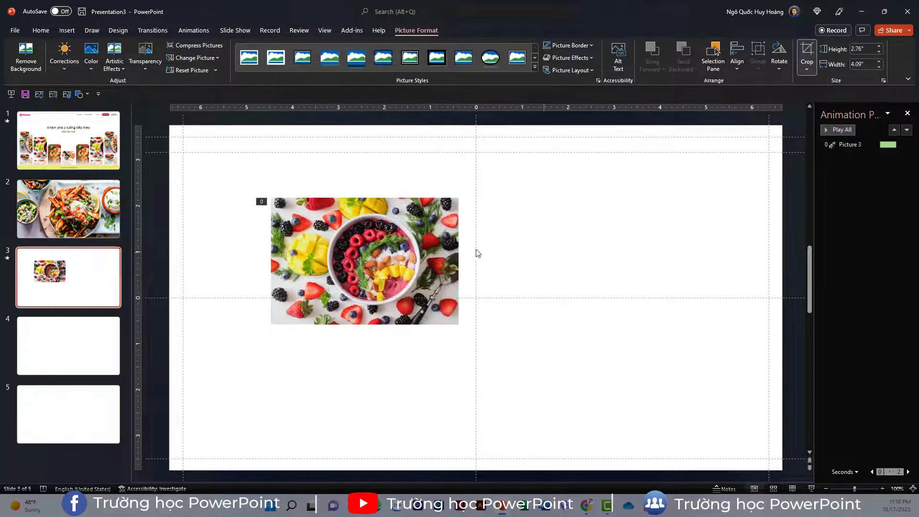
Step: Crop the fruit photo to 16:9 and enlarge it to fill slide 3
left_click(380, 252)
left_click(807, 67)
mouse_move(832, 110)
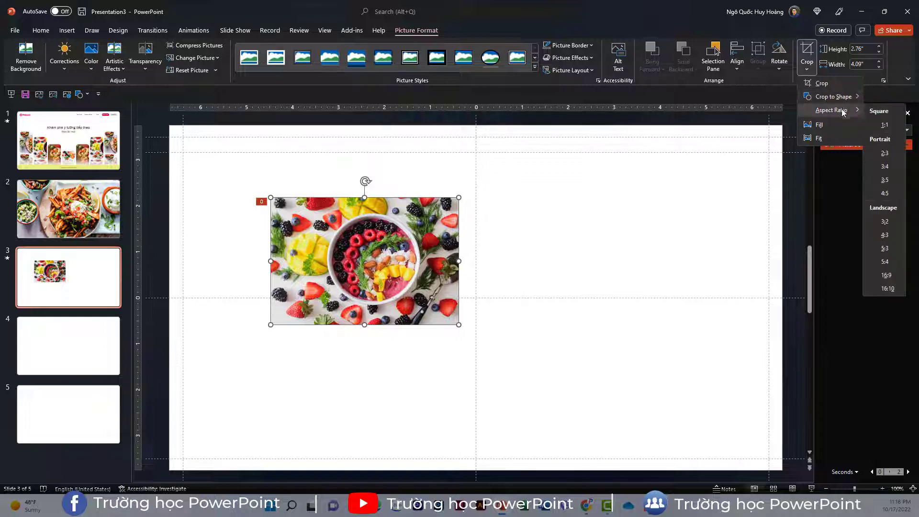
left_click(886, 276)
left_click(552, 267)
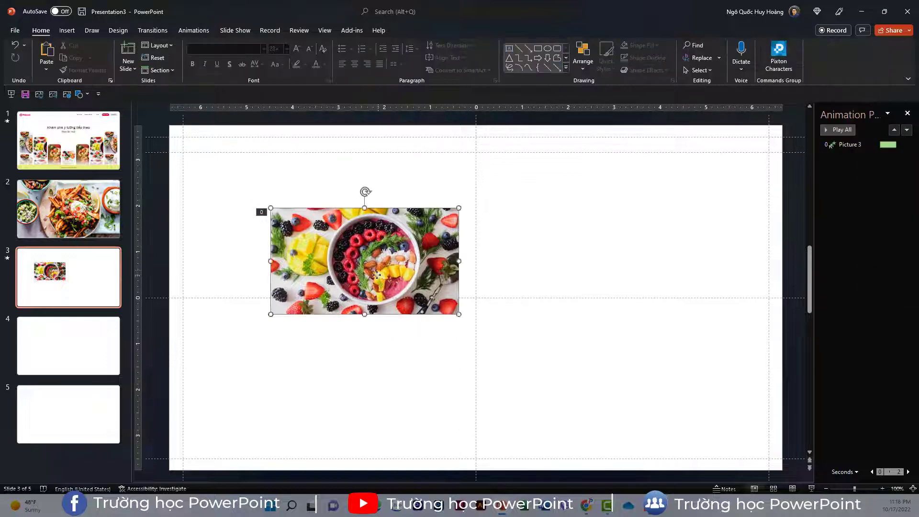
left_click_drag(380, 275, 278, 192)
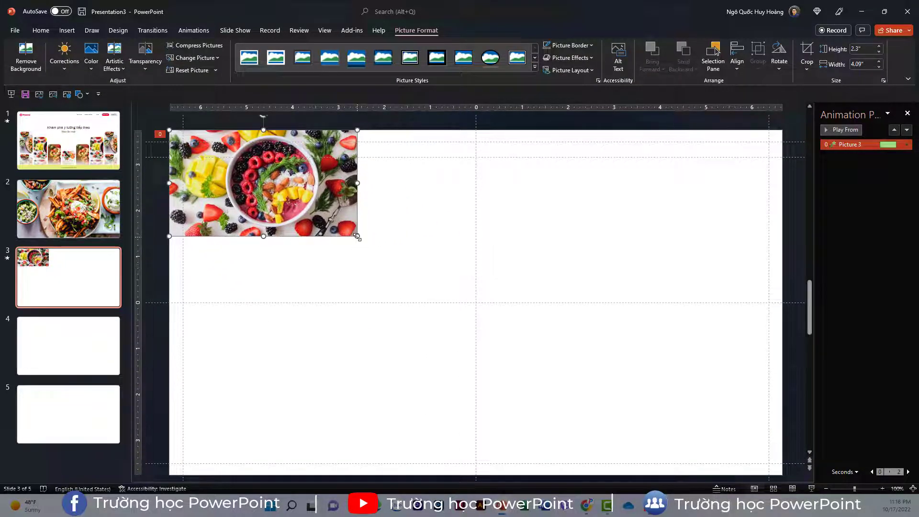
mouse_move(357, 237)
left_mouse_down()
mouse_move(648, 421)
mouse_move(782, 471)
left_mouse_up()
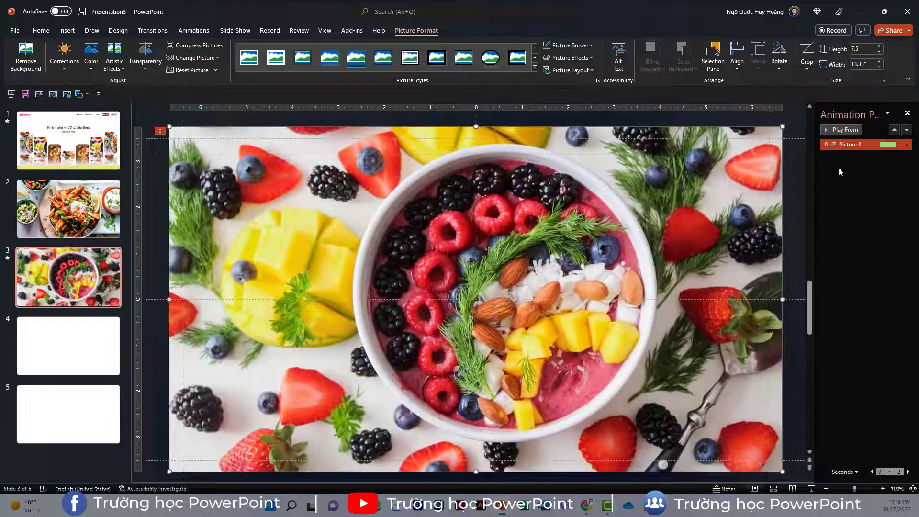
left_click(843, 171)
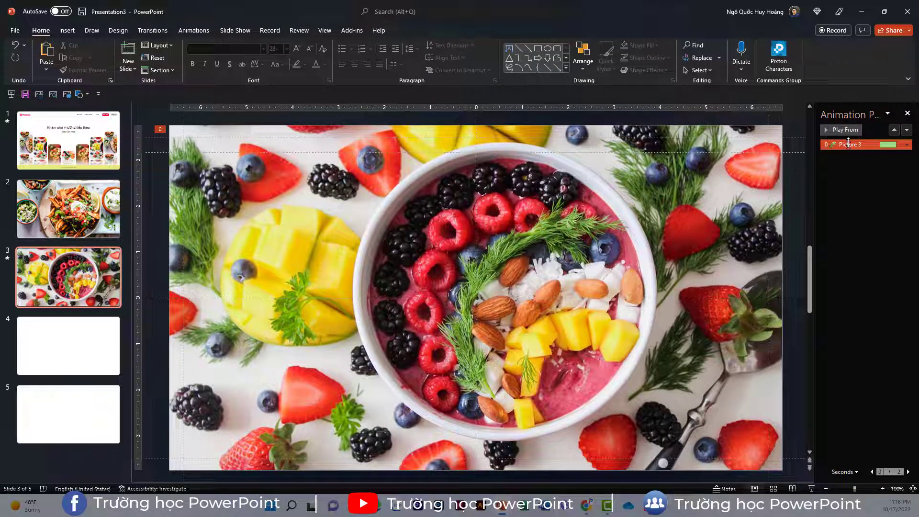
Step: Paste the wrap photo from slide 1 onto slide 4 and move it up-left
left_click(80, 163)
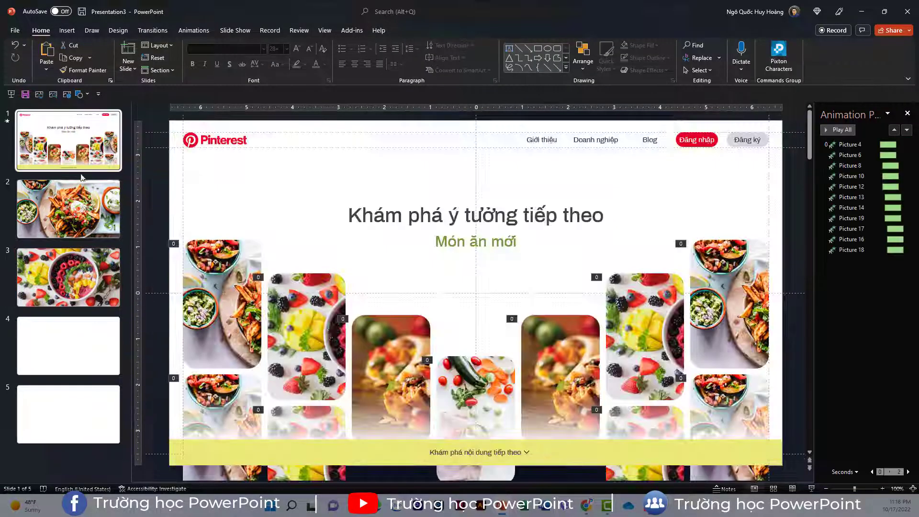
left_click(381, 346)
left_click(101, 345)
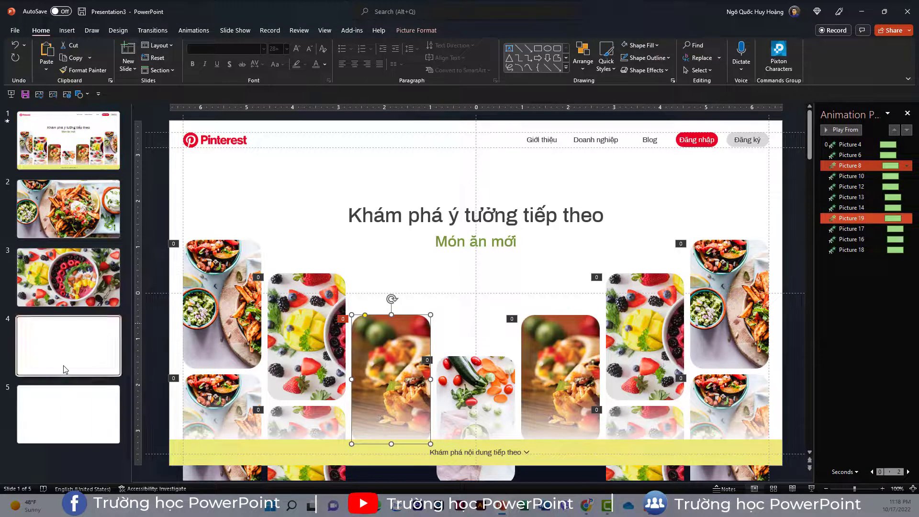
key("ctrl+v")
left_click_drag(410, 396, 365, 275)
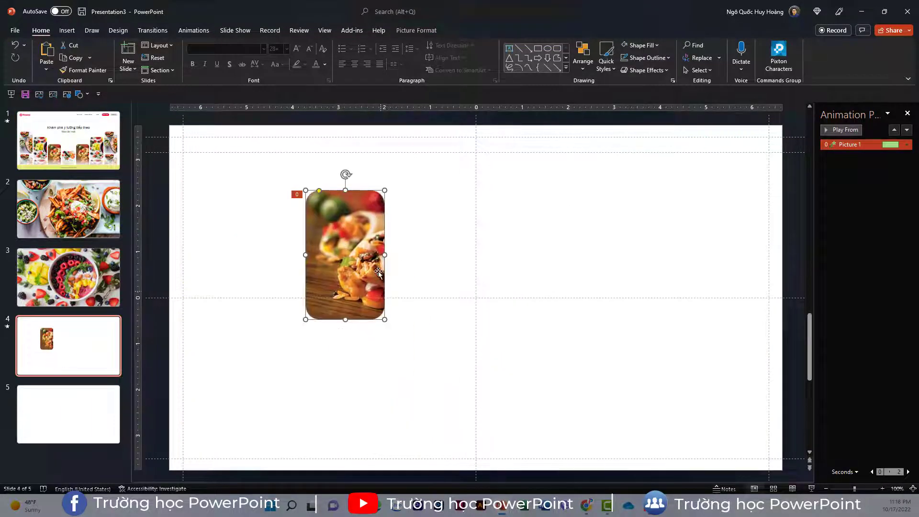
Step: Give the wrap photo Rectangle corners and uncrop it to show the whole image
left_click(416, 30)
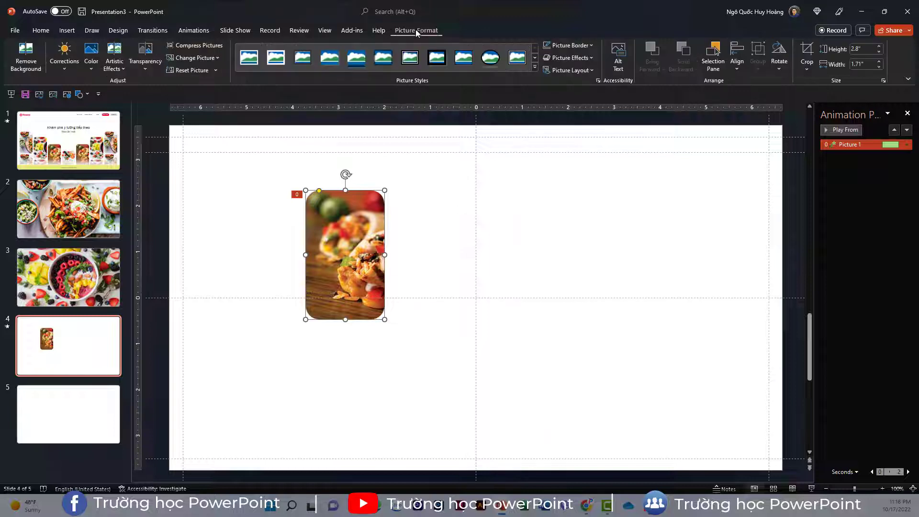
left_click(807, 67)
mouse_move(833, 96)
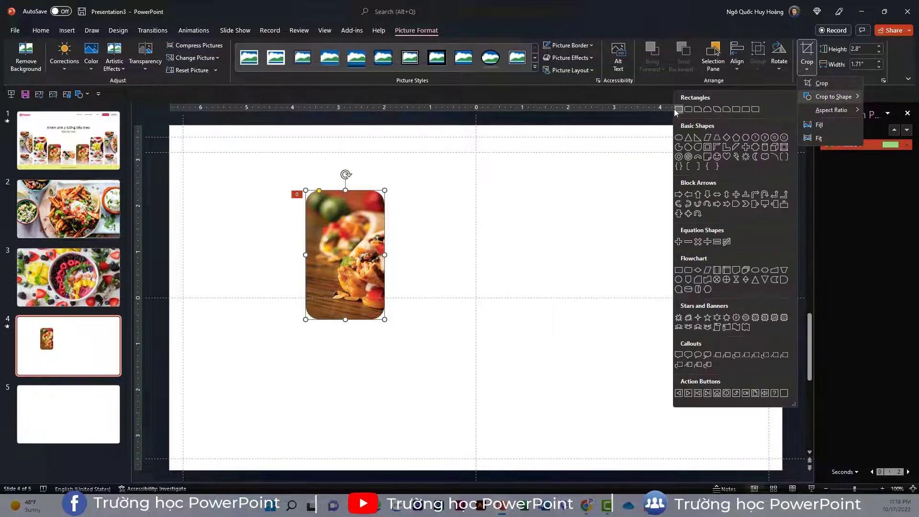
left_click(678, 110)
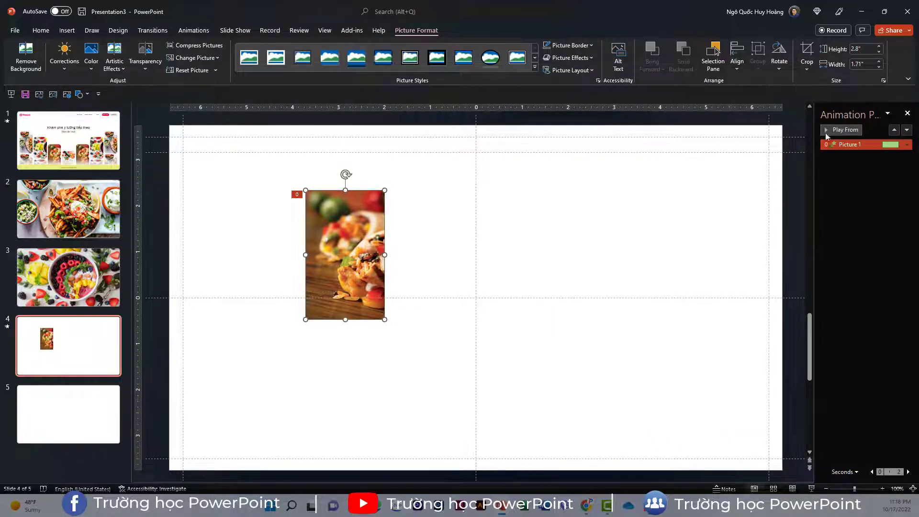
left_click(807, 67)
mouse_move(832, 110)
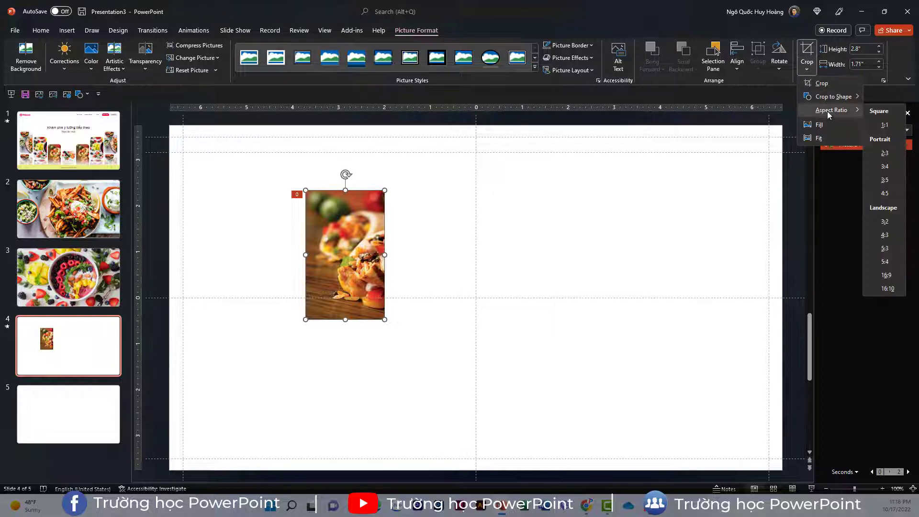
left_click(886, 275)
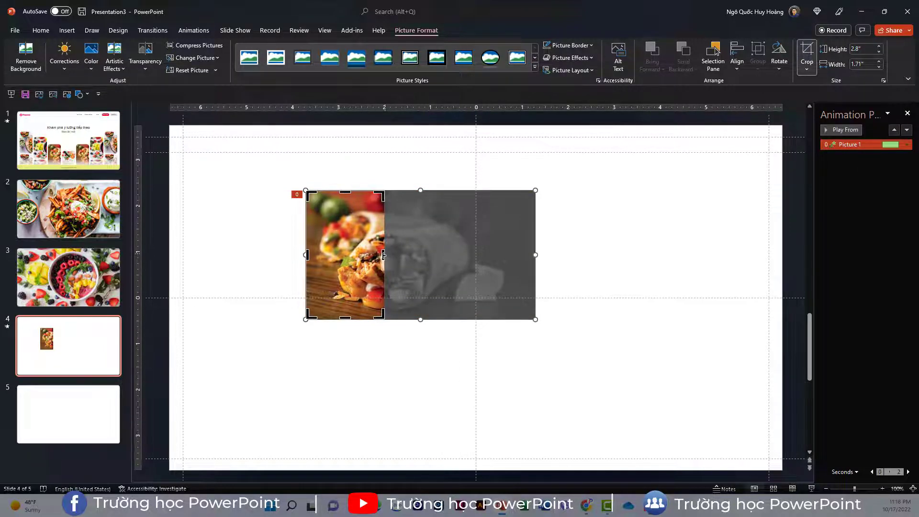
left_click_drag(384, 255, 530, 255)
key("Escape")
key("Escape")
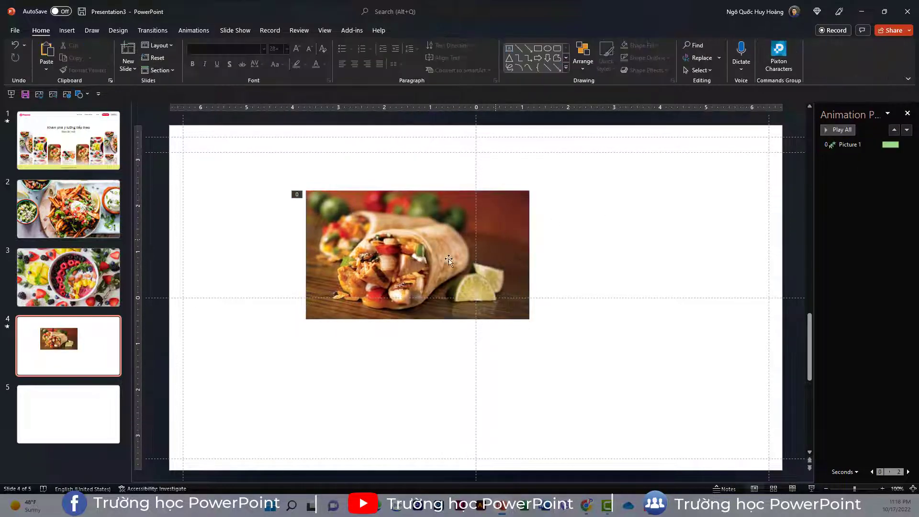
Step: Crop the wrap photo to 16:9 and enlarge it to fill slide 4
left_click(448, 260)
left_click(807, 69)
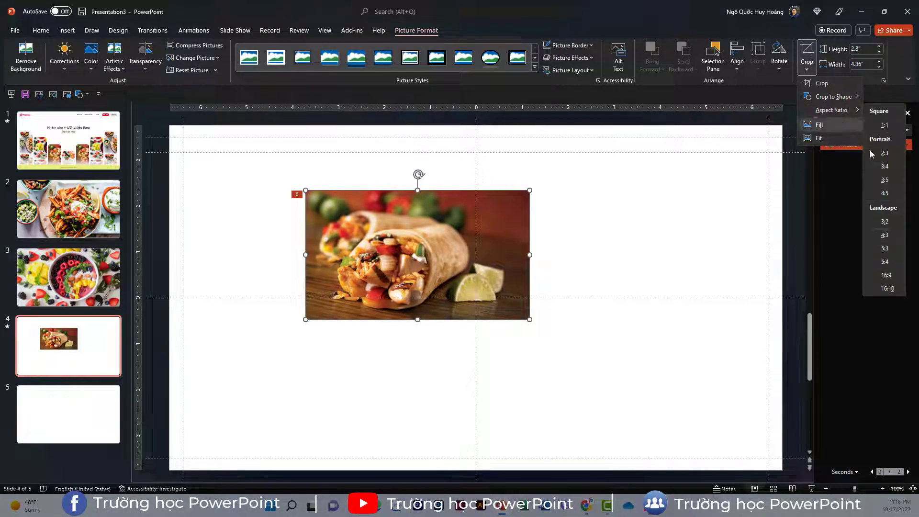
left_click(886, 275)
left_click(636, 277)
left_click_drag(396, 252, 262, 188)
left_click_drag(393, 257, 759, 474)
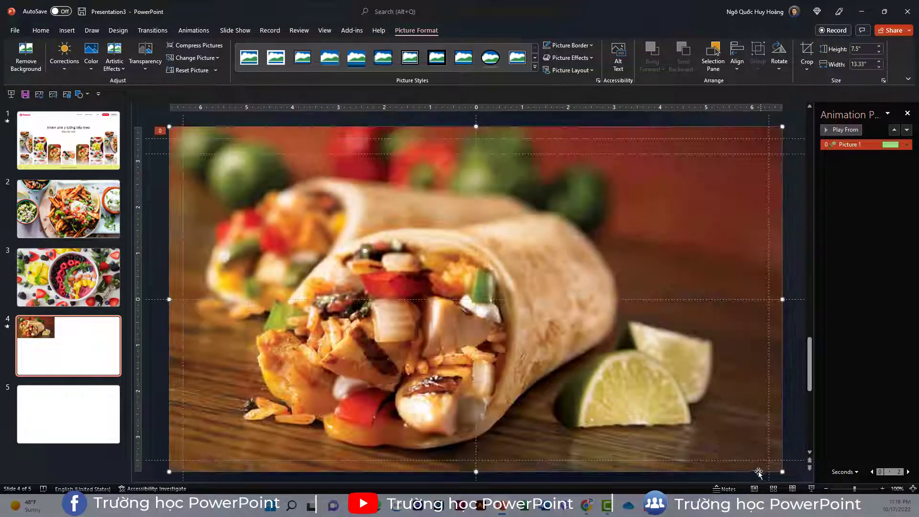
Step: Copy the vegetable photo from the landing slide
left_click(68, 141)
left_click(471, 360)
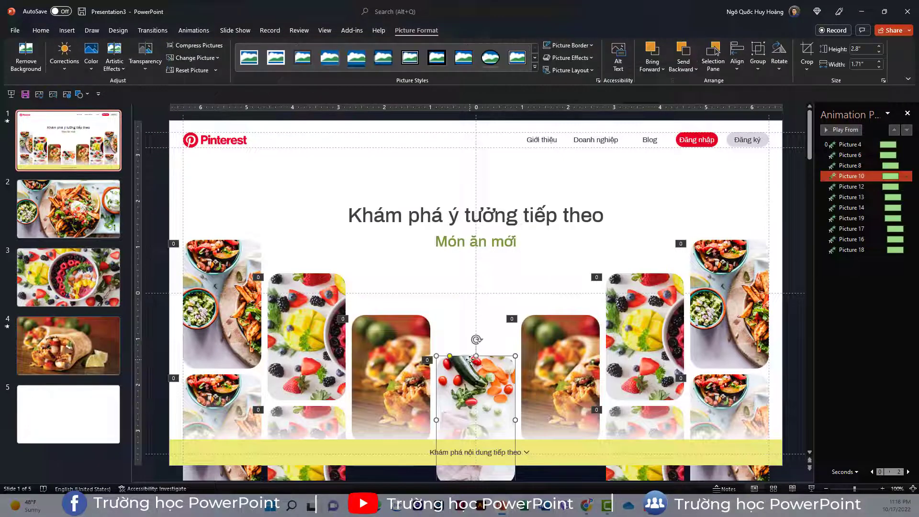
key("ctrl+c")
Step: Paste the vegetable photo on slide 5, move it up-left, and make it a plain rectangle
left_click(61, 418)
key("ctrl+v")
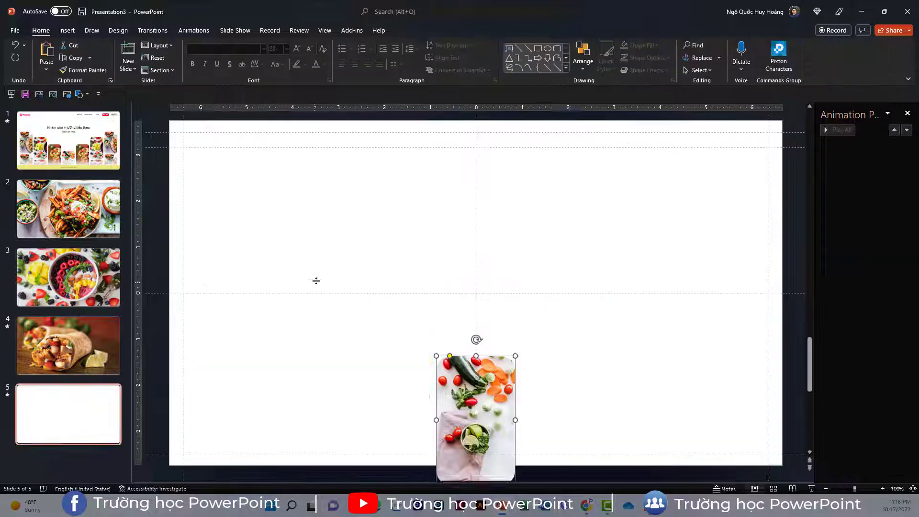
left_click_drag(476, 417, 281, 231)
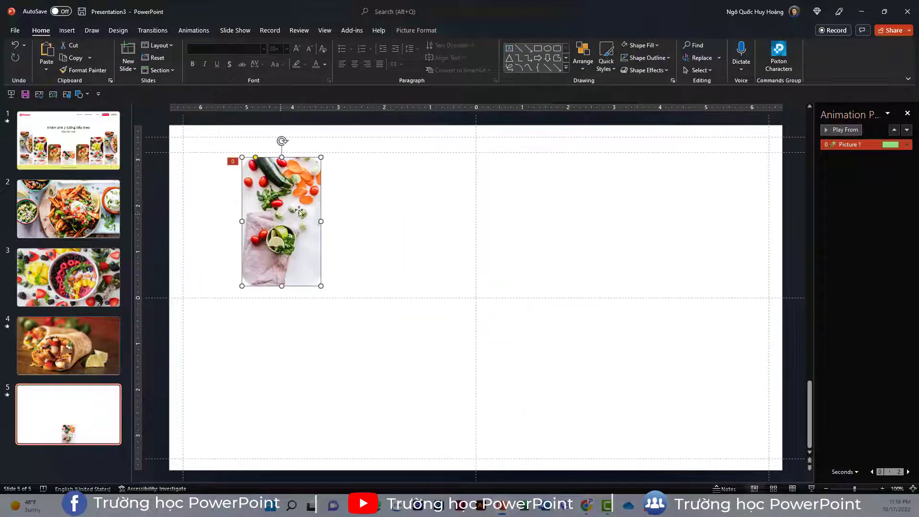
left_click(417, 30)
left_click(808, 67)
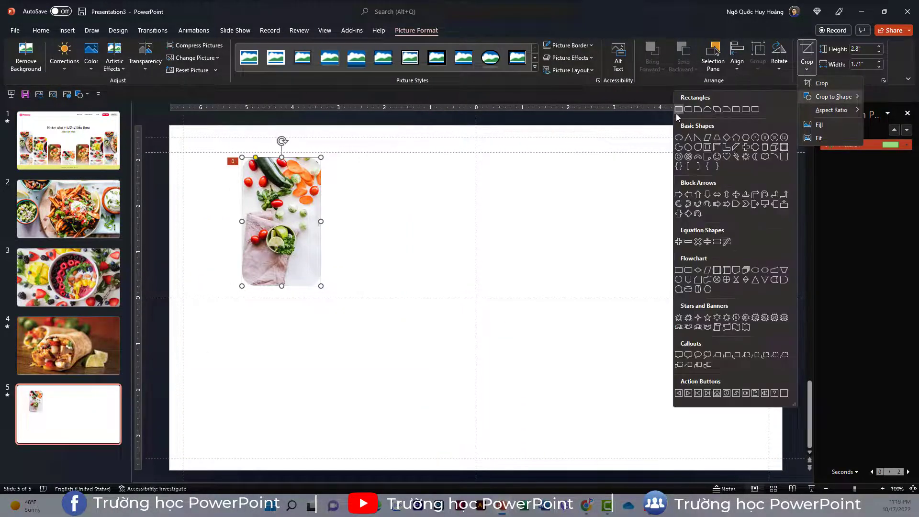
left_click(678, 111)
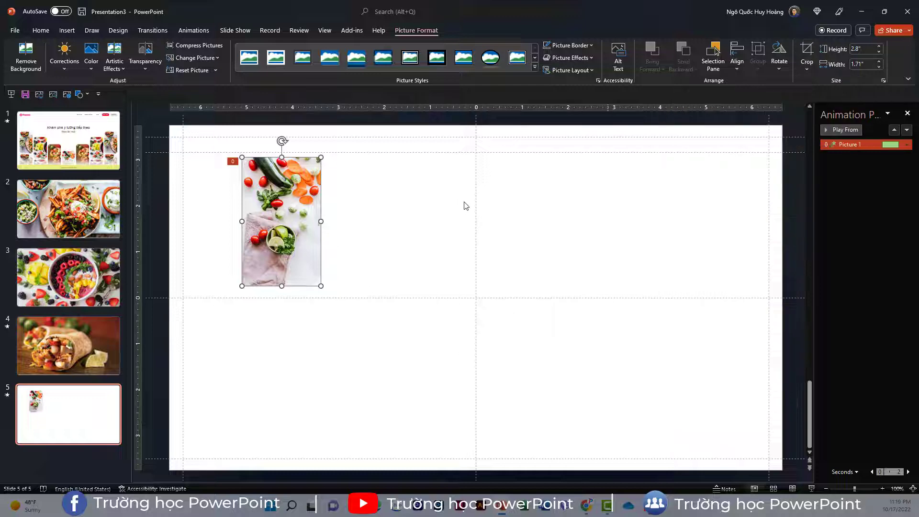
Step: Uncrop the vegetable photo to full width, then crop it to 16:9
left_click(810, 51)
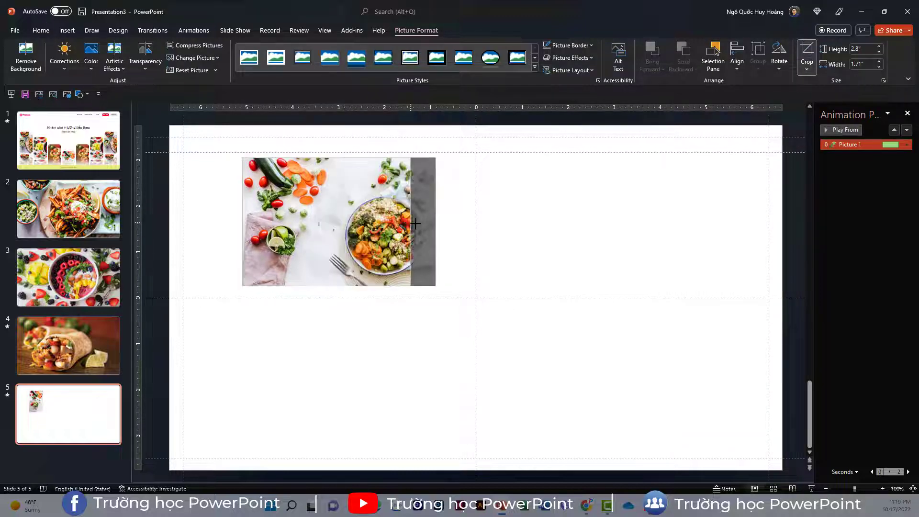
left_click_drag(319, 222, 431, 222)
left_click(513, 242)
left_click(416, 231)
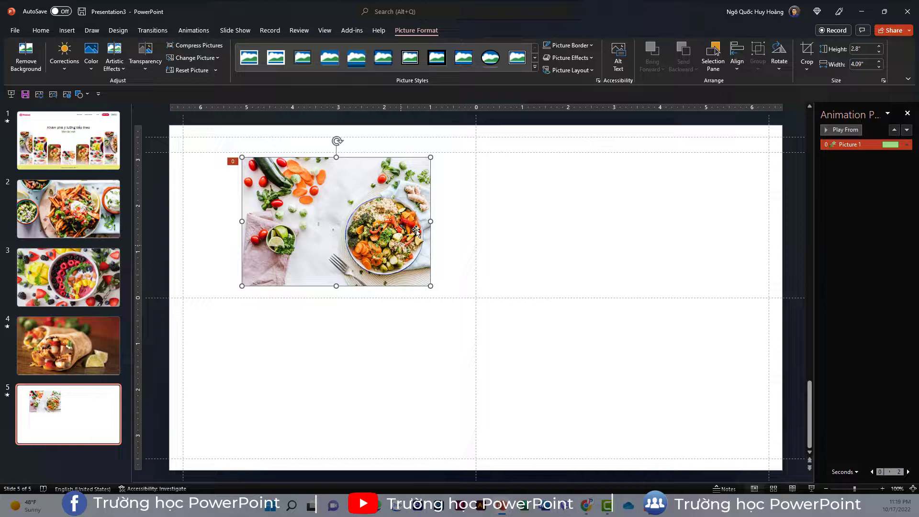
left_click(807, 69)
left_click(883, 289)
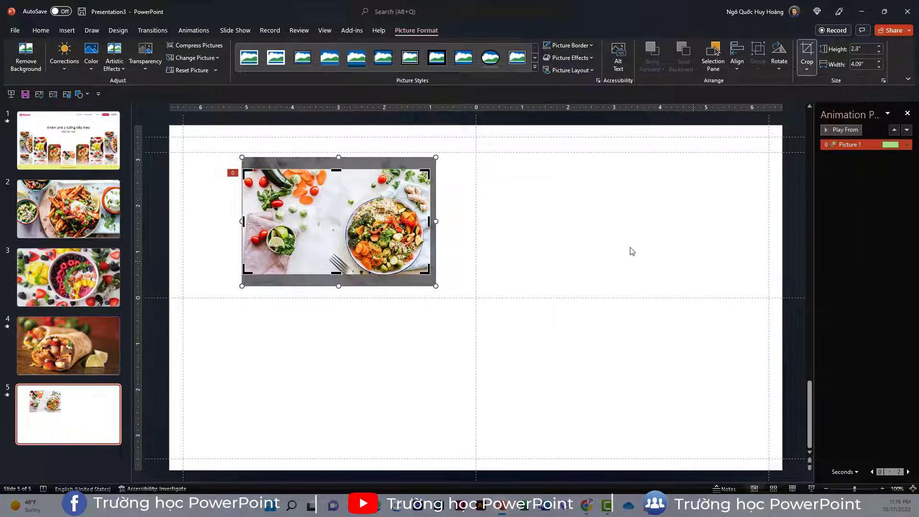
left_click(632, 252)
Step: Enlarge the vegetable photo to fill slide 5, then step back to slide 4
left_click_drag(335, 236, 261, 198)
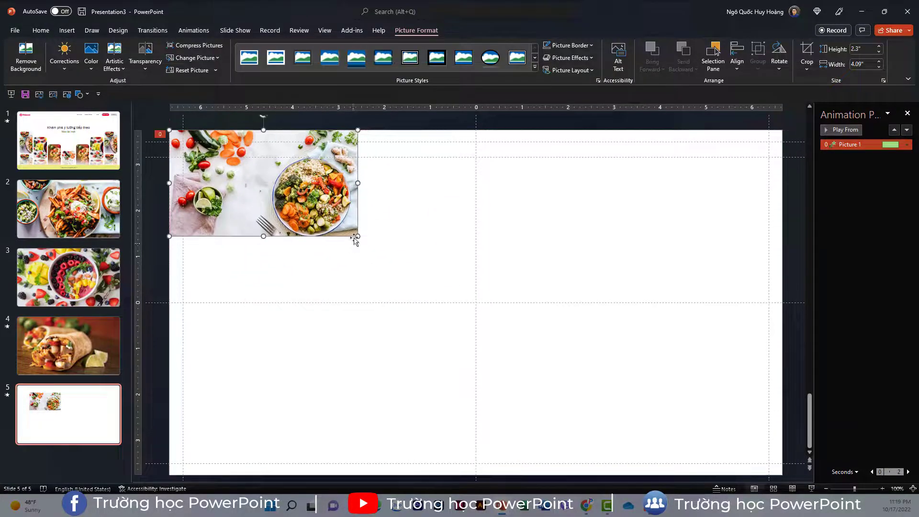
left_click_drag(358, 236, 782, 471)
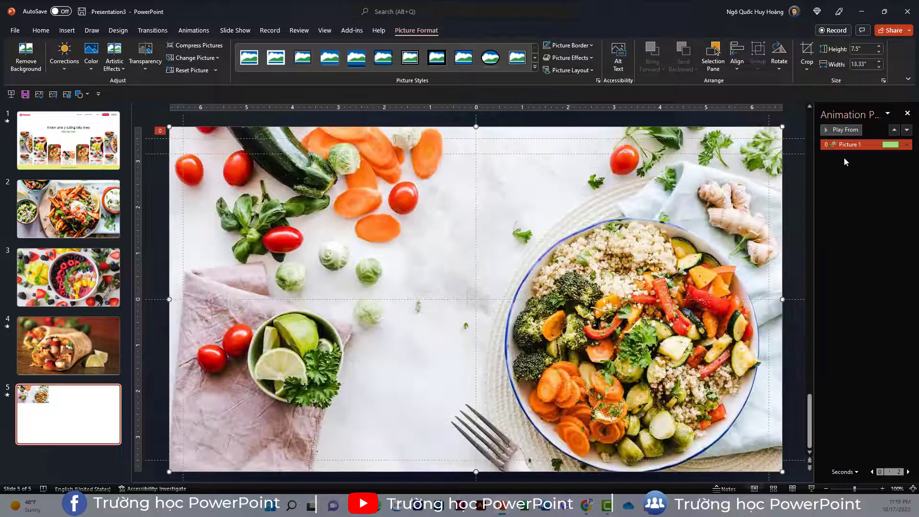
left_click(848, 168)
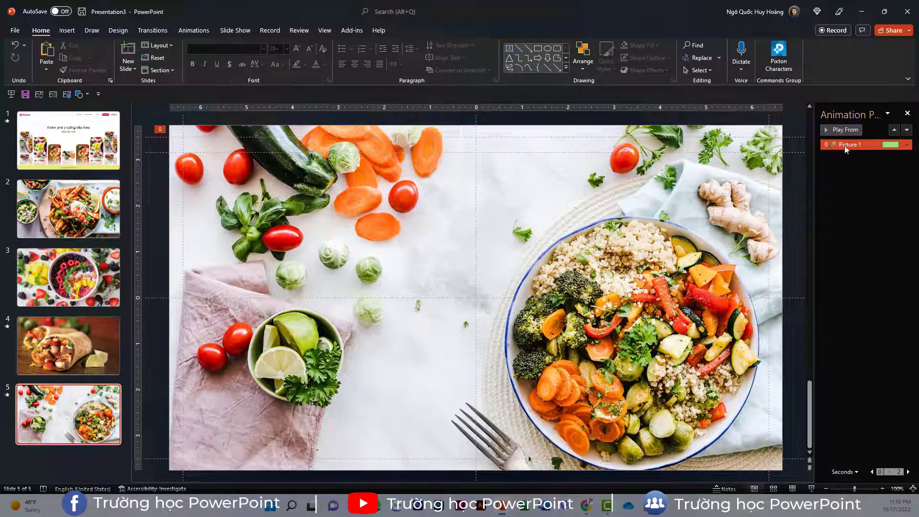
key("Page_Up")
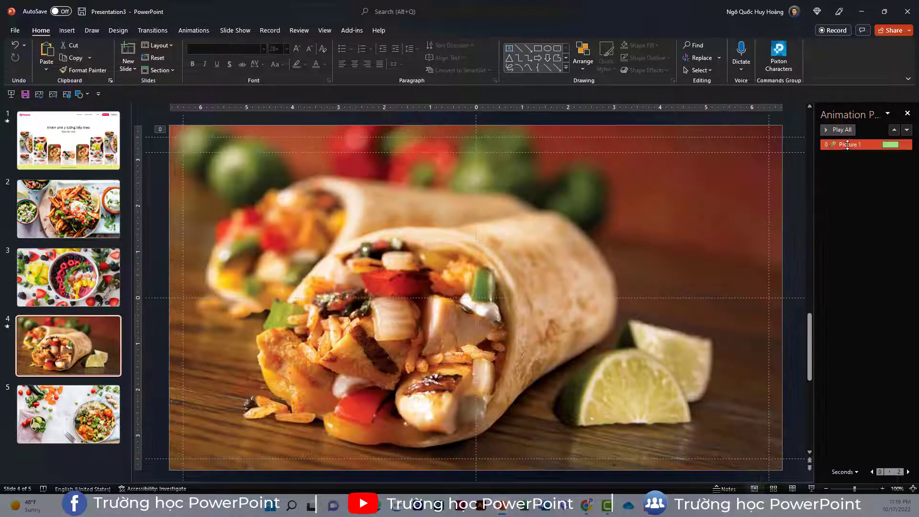
Step: Hyperlink the landing slide's top-left salad-and-fries card to Slide 2 in this document
left_click(65, 265)
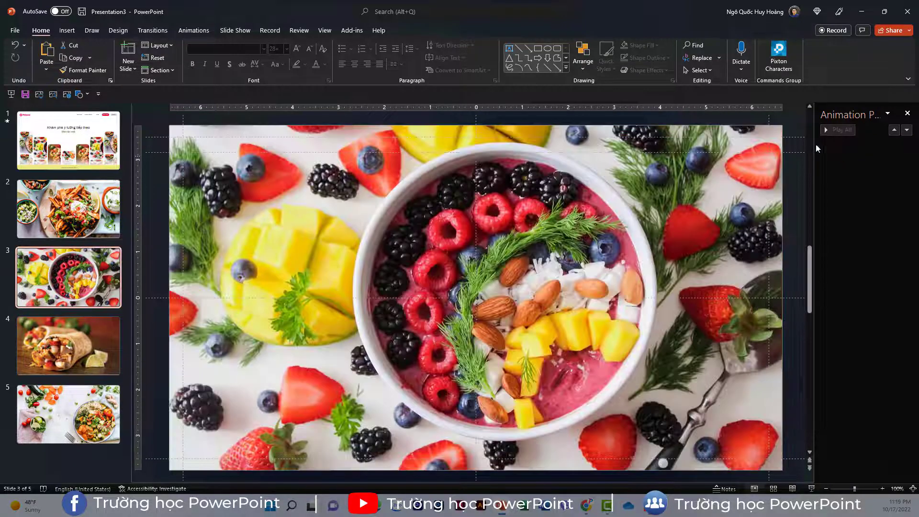
left_click(98, 204)
left_click(67, 139)
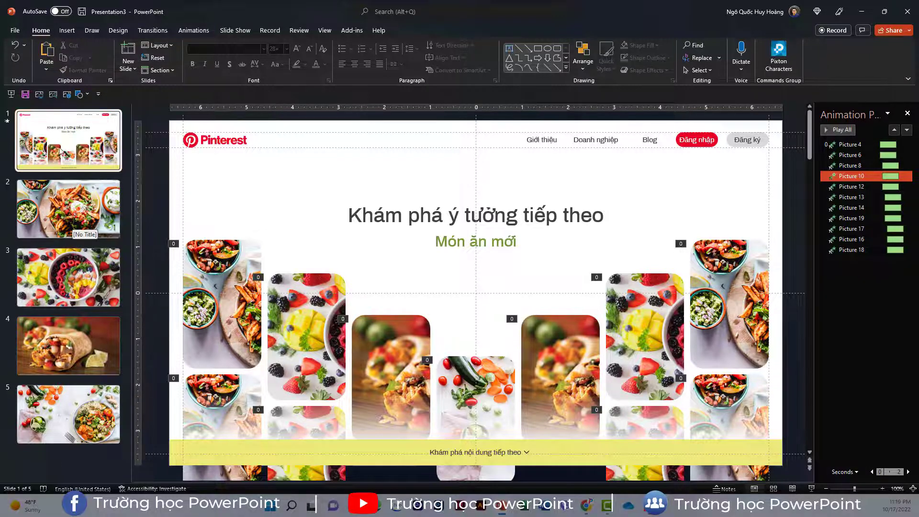
left_click(245, 250)
right_click(246, 250)
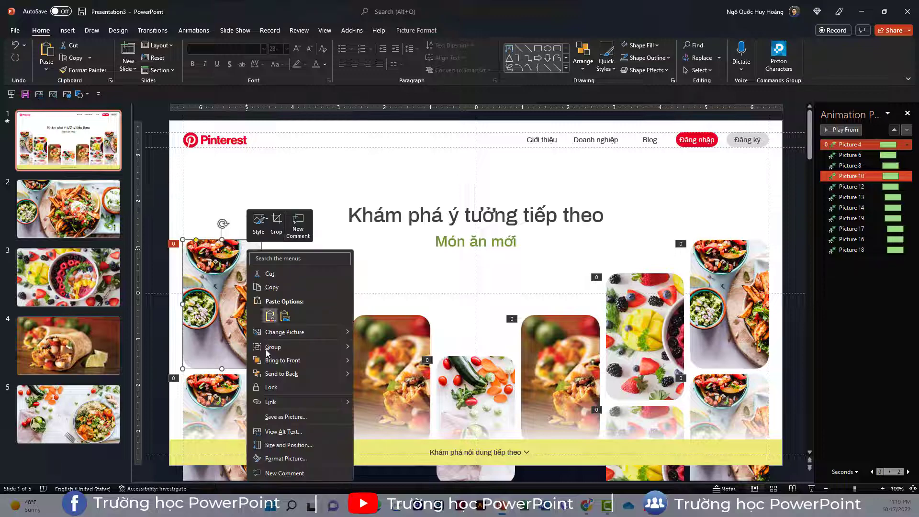
left_click(275, 406)
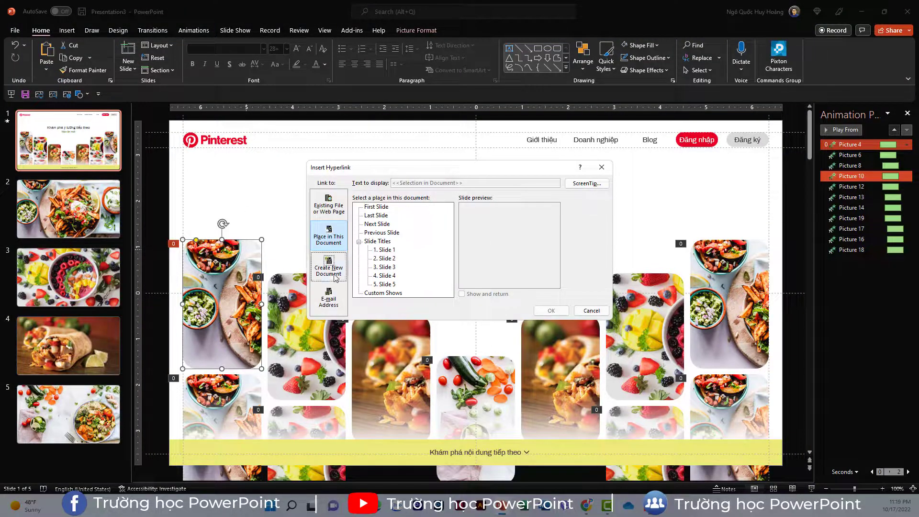
left_click(388, 259)
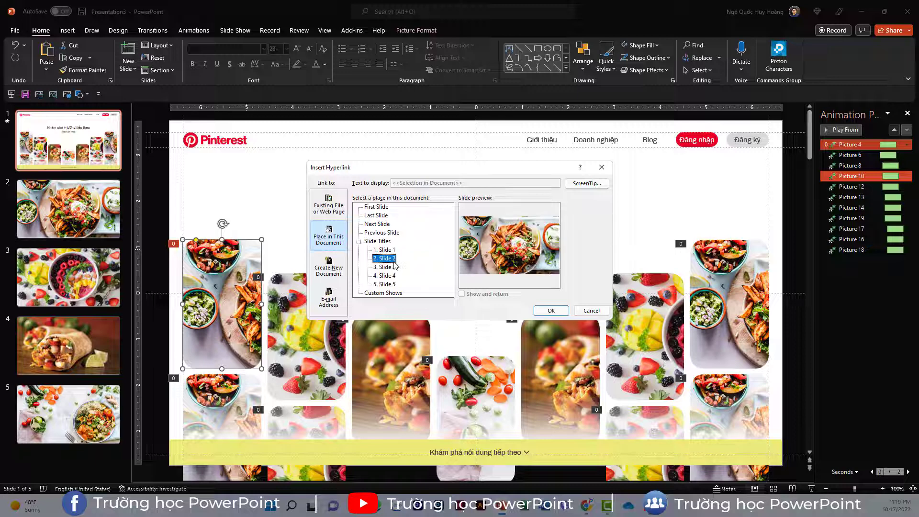
left_click(553, 312)
Step: In the Selection Pane, rename the landing slide's top-left card (Picture 4) to !!anh1
left_click(287, 222)
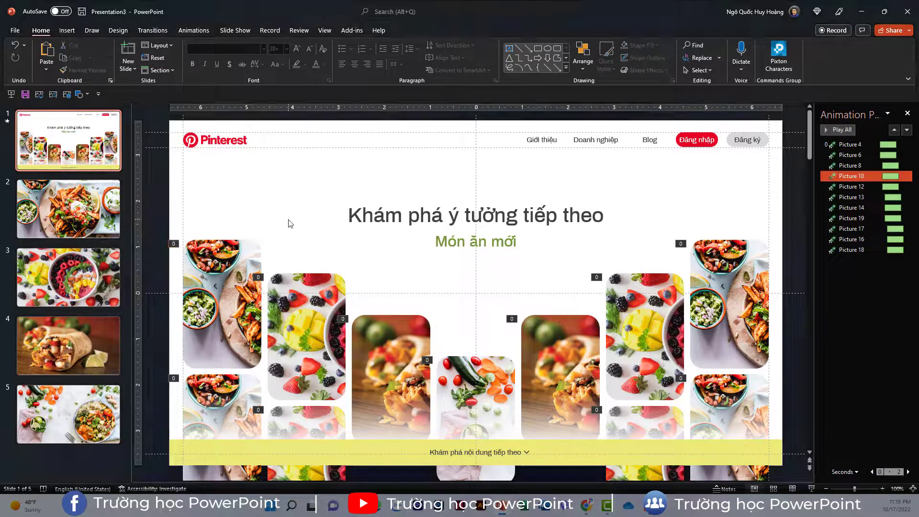
left_click(238, 274)
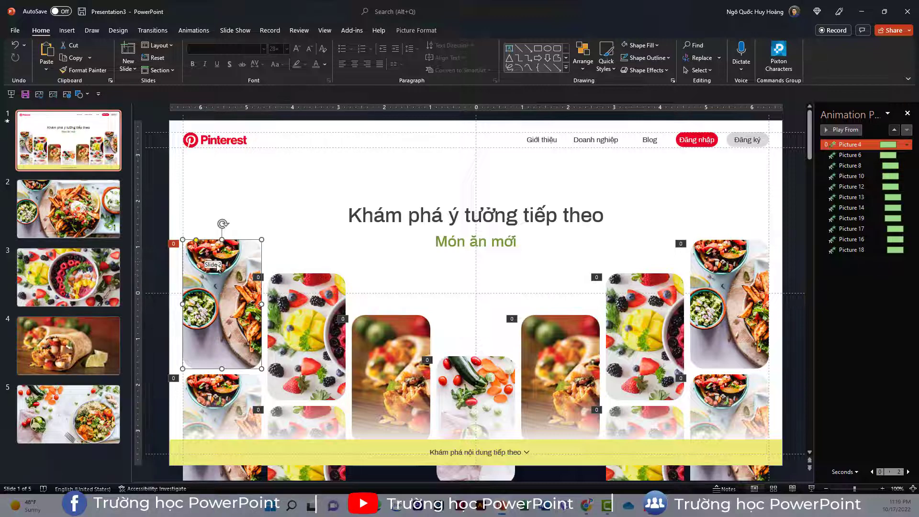
left_click(240, 205)
left_click(229, 274)
left_click(700, 70)
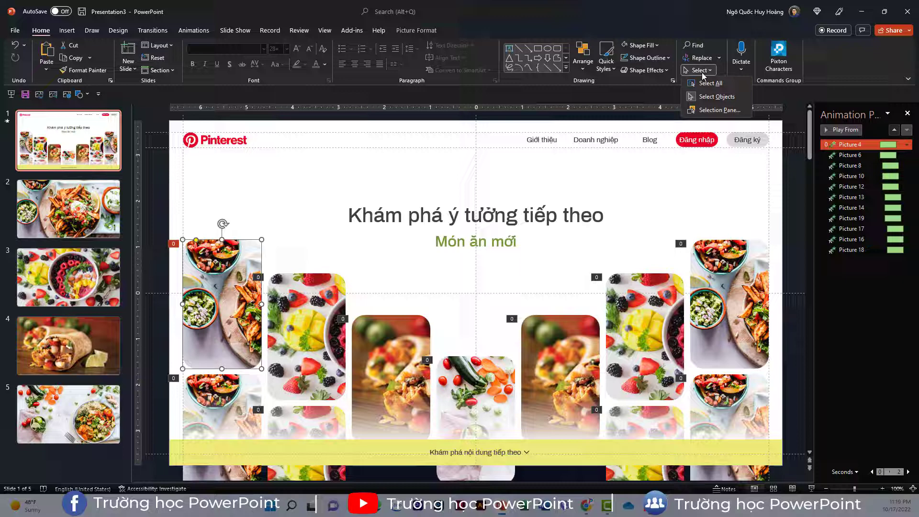
left_click(712, 111)
type("Ảnh 5")
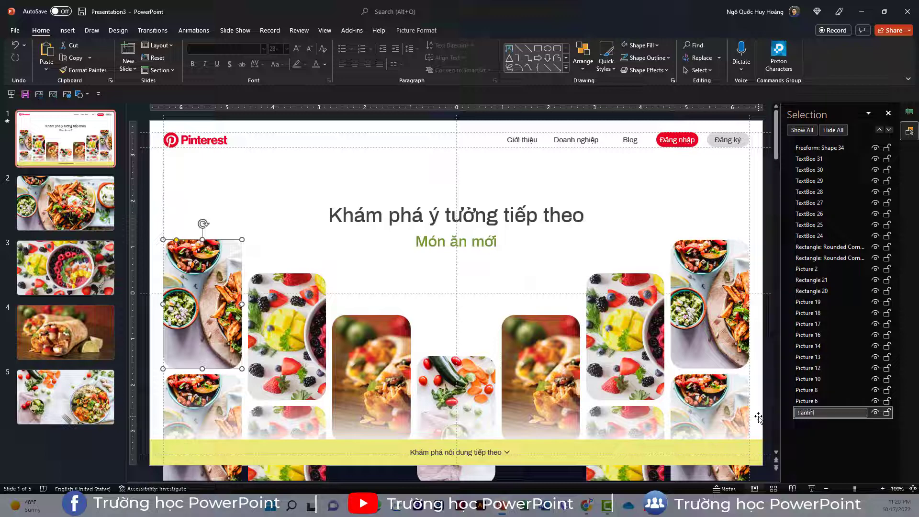
key("Return")
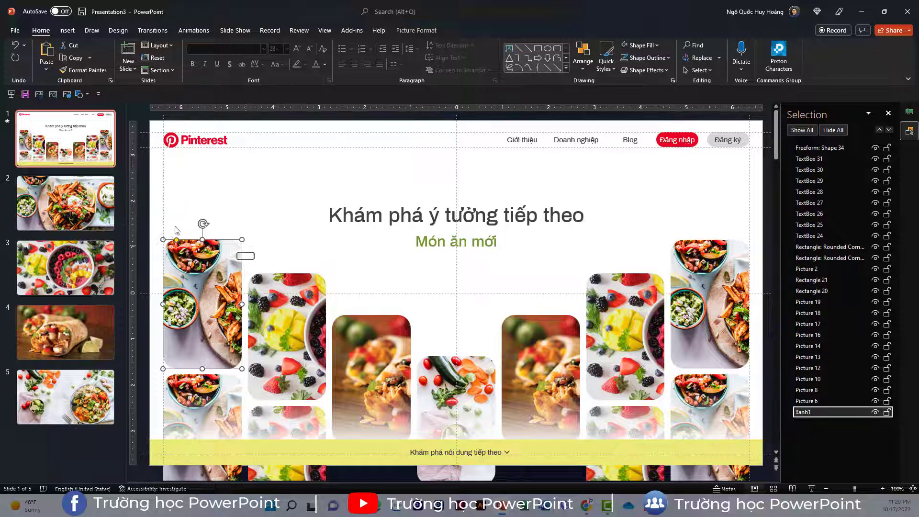
Step: Rename slide 2's full dish photo (Picture 3) to !!anh1
left_click(61, 209)
left_click(276, 225)
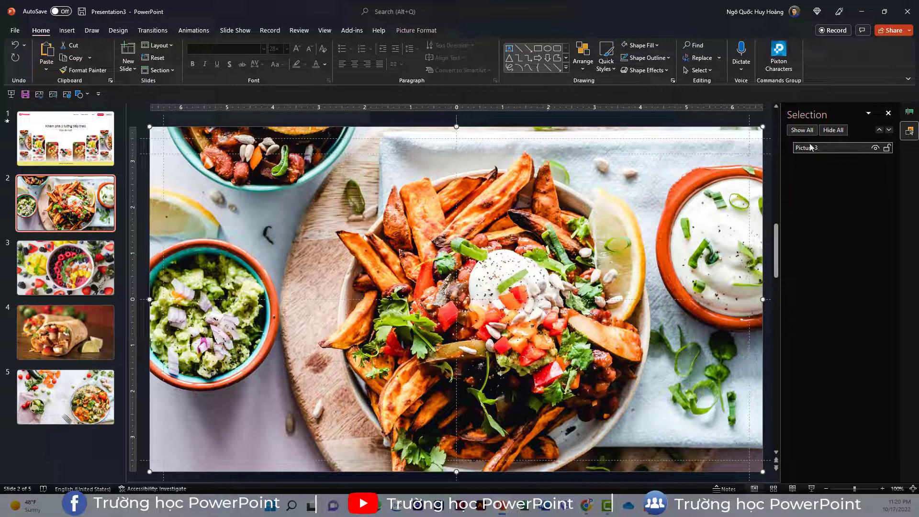
double_click(832, 149)
type("Ảnh1")
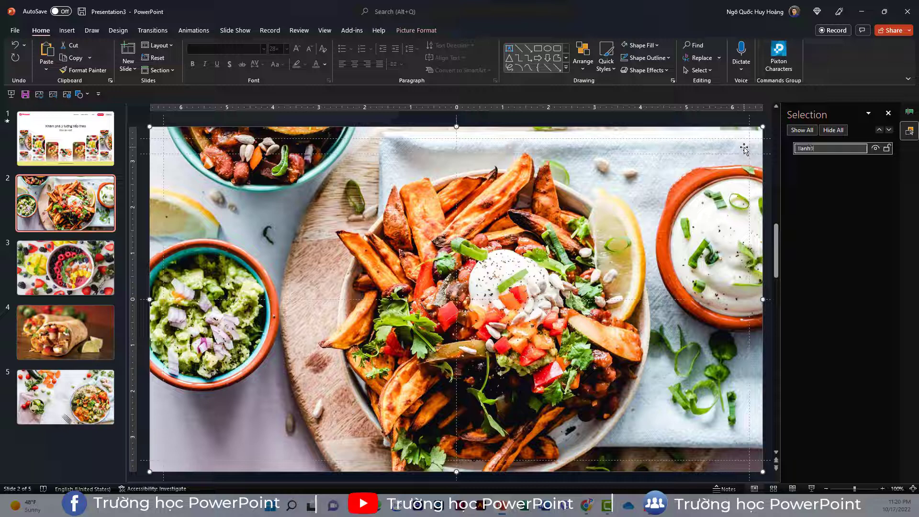
key("Return")
Step: Check the names on slides 1 and 2, then select all five slides
left_click(102, 137)
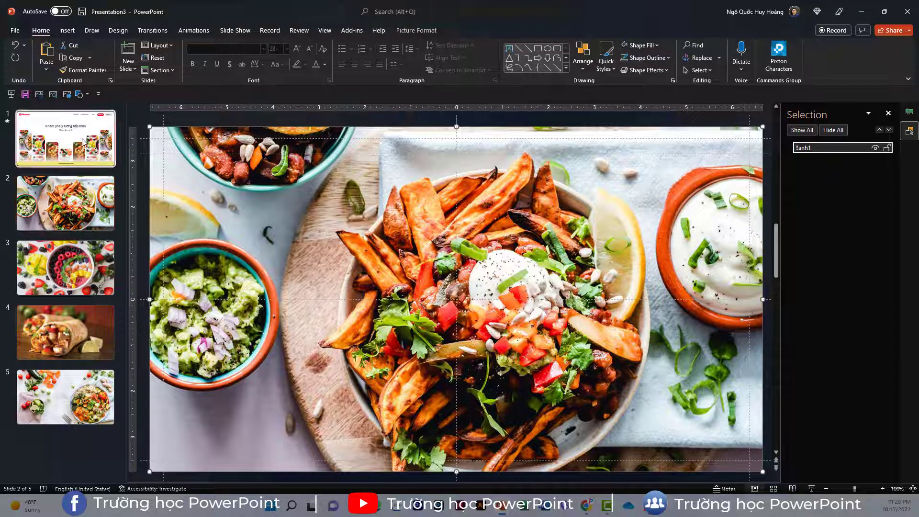
left_click(81, 194)
left_click(87, 149)
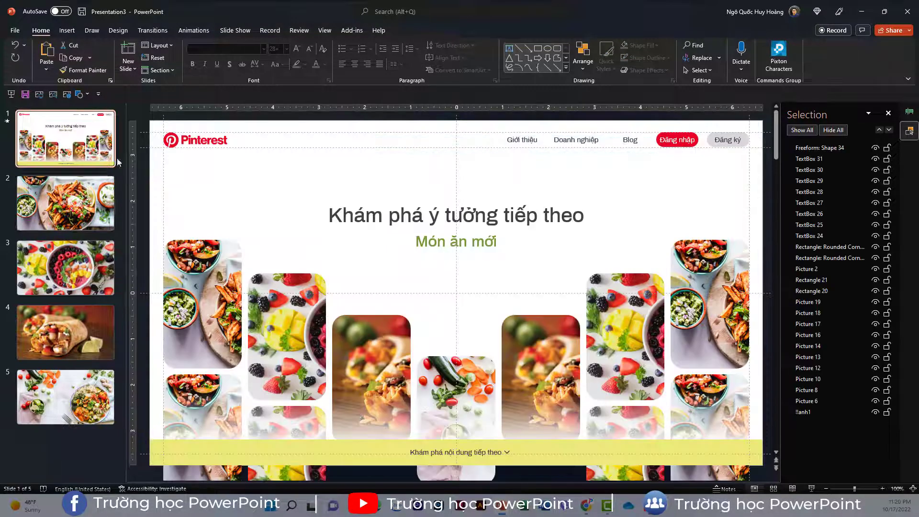
left_click(72, 209)
left_click(75, 158)
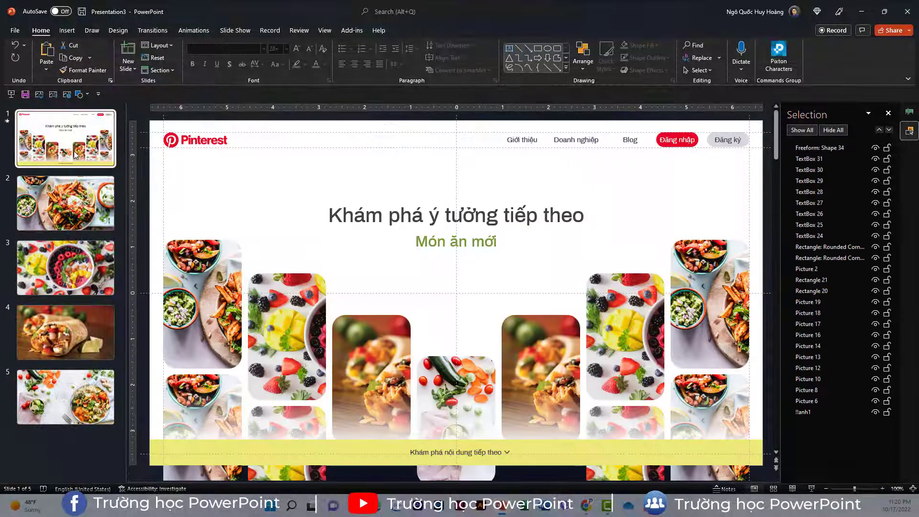
key("Down")
left_click(69, 160)
key("ctrl+a")
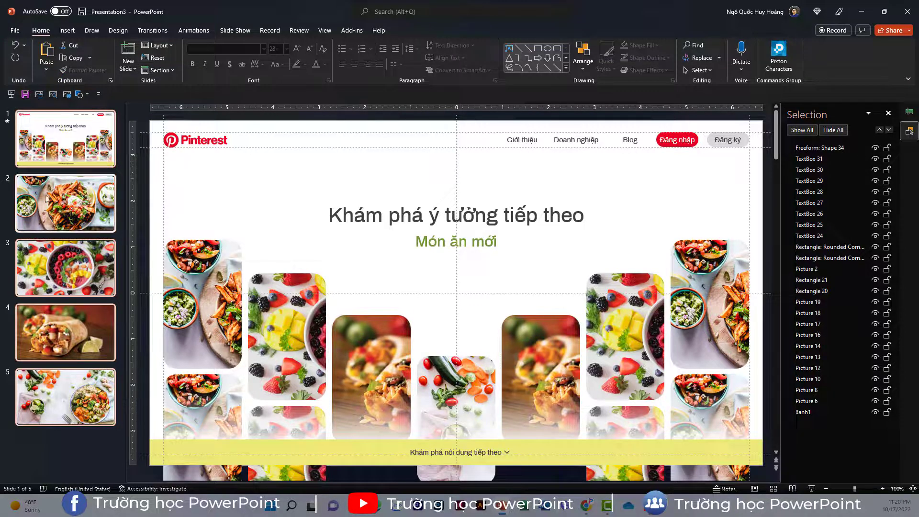
Step: Apply Morph to all five slides and test the first card's link in a slide show
left_click(152, 31)
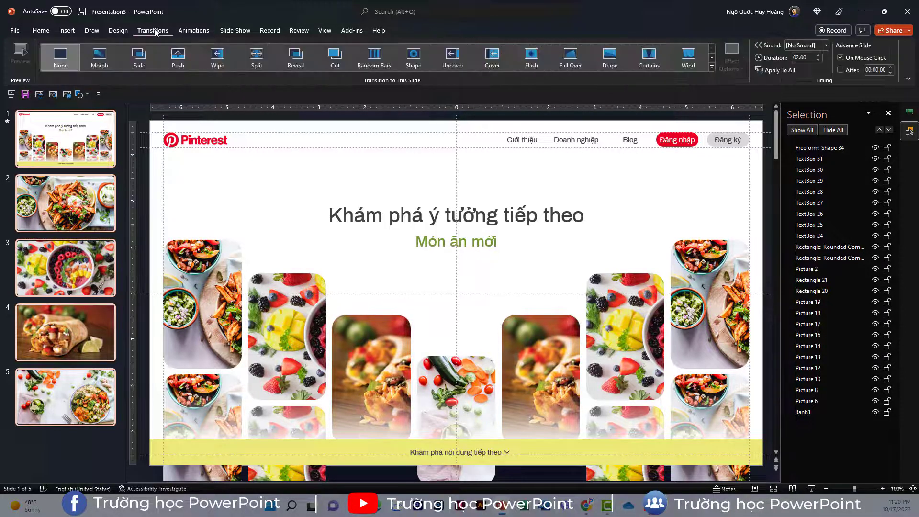
left_click(98, 60)
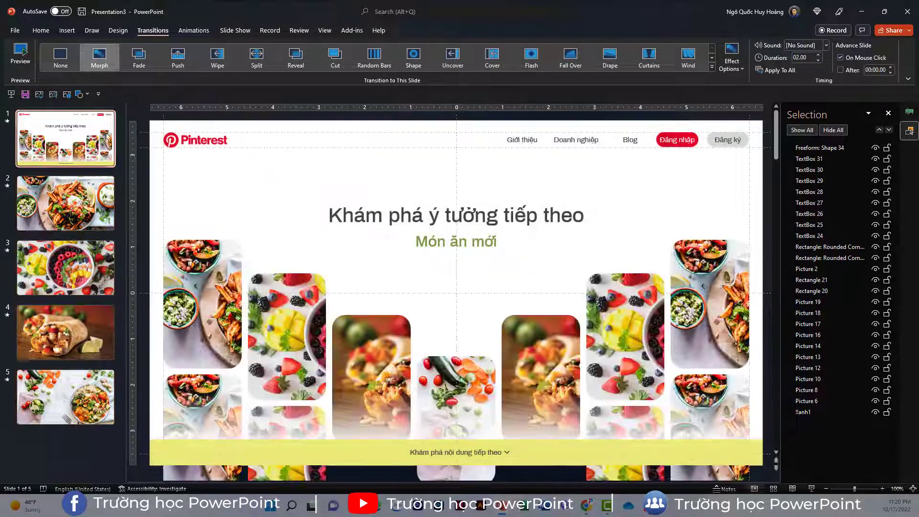
left_click(812, 489)
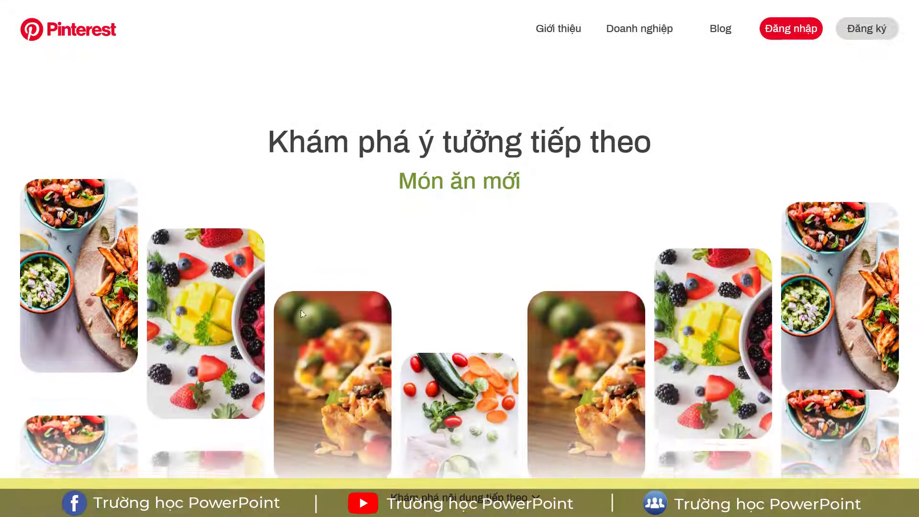
left_click(107, 297)
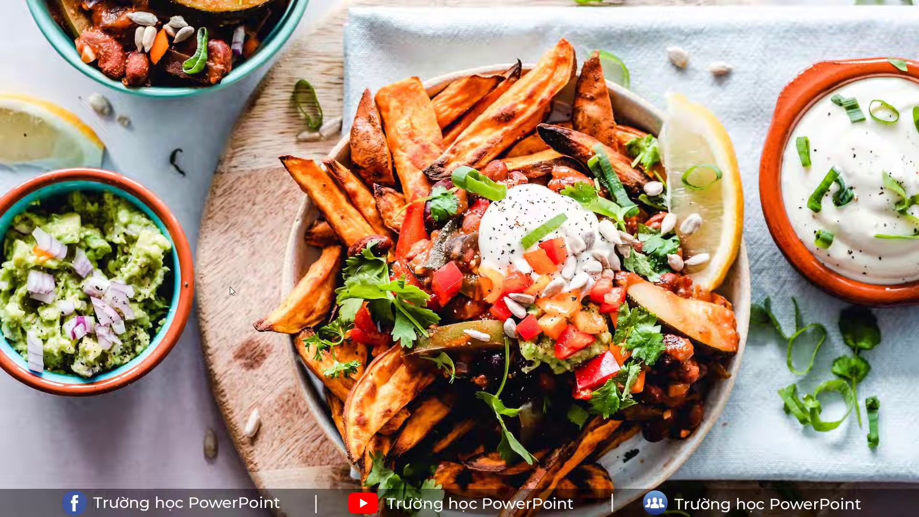
key("Escape")
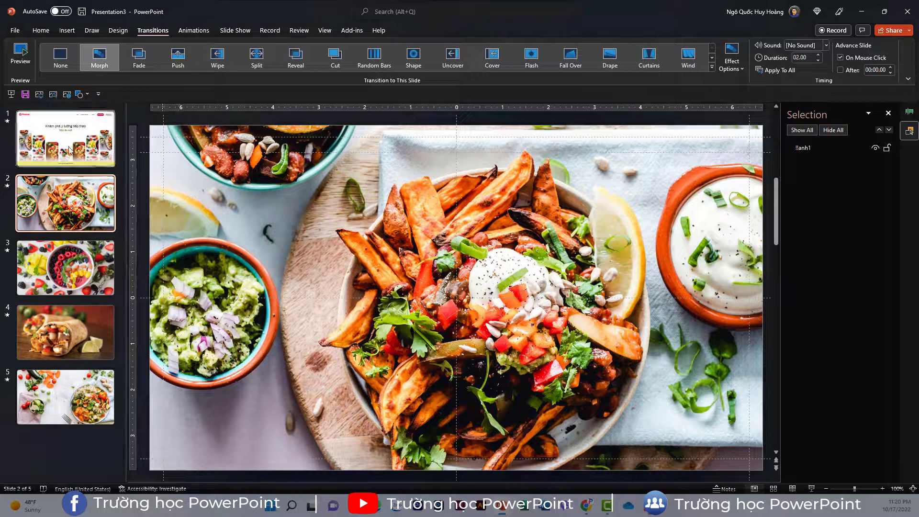
Step: Hyperlink the landing slide's fruit-and-berries card to Slide 3
key("Page_Up")
left_click(290, 282)
right_click(292, 281)
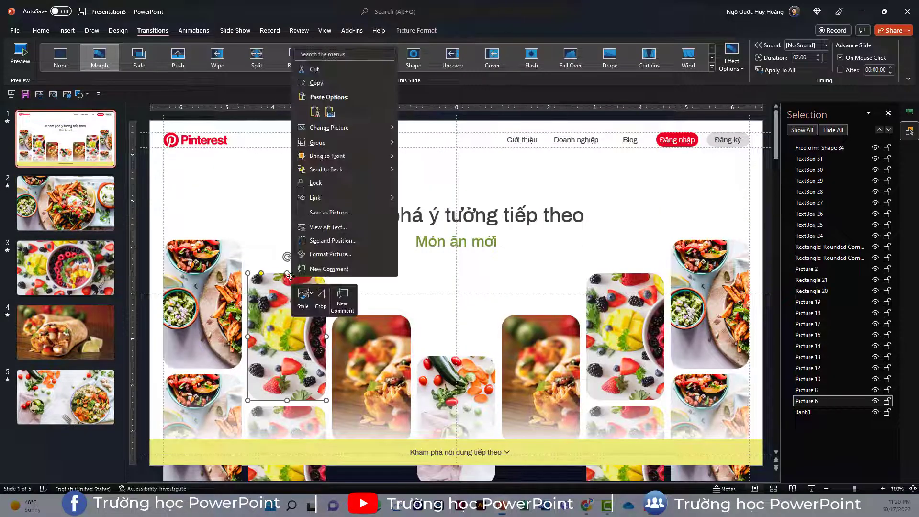
left_click(317, 197)
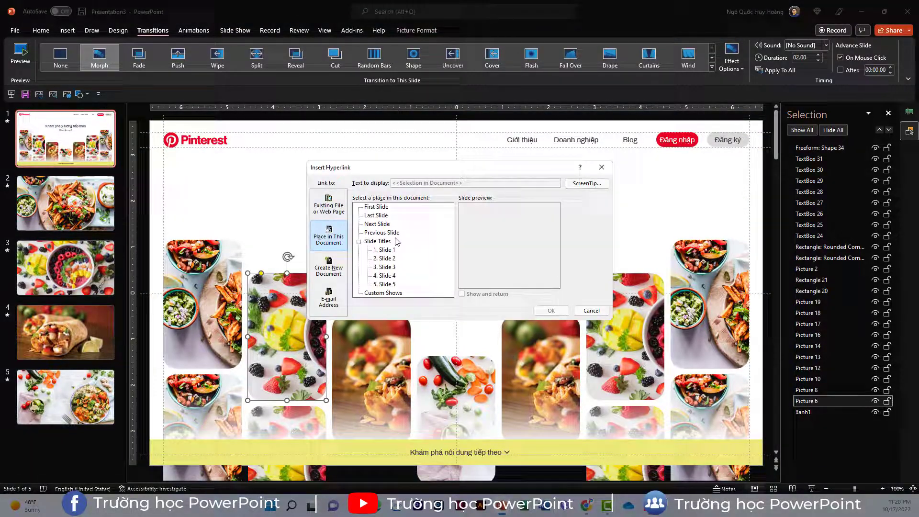
left_click(386, 268)
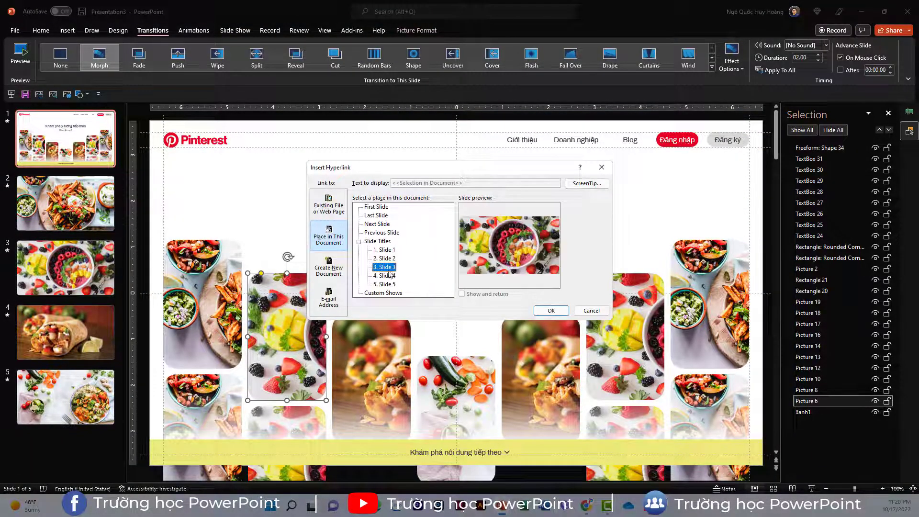
left_click(552, 311)
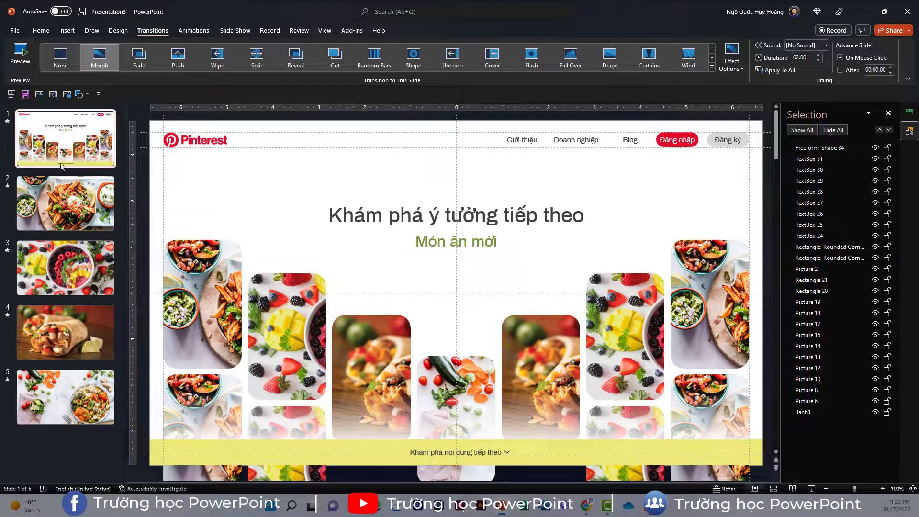
Step: Run the slide show, test the fruit card's morph link, then return to slide 1
key("F5")
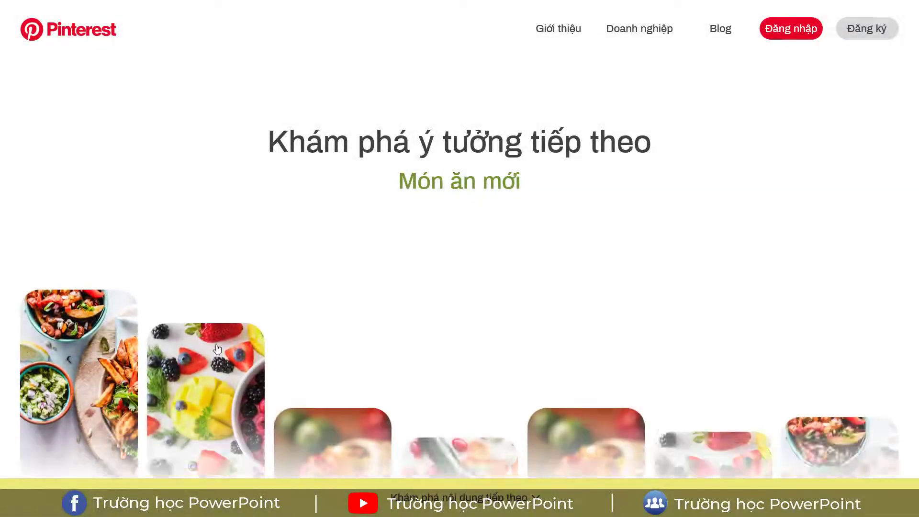
left_click(213, 292)
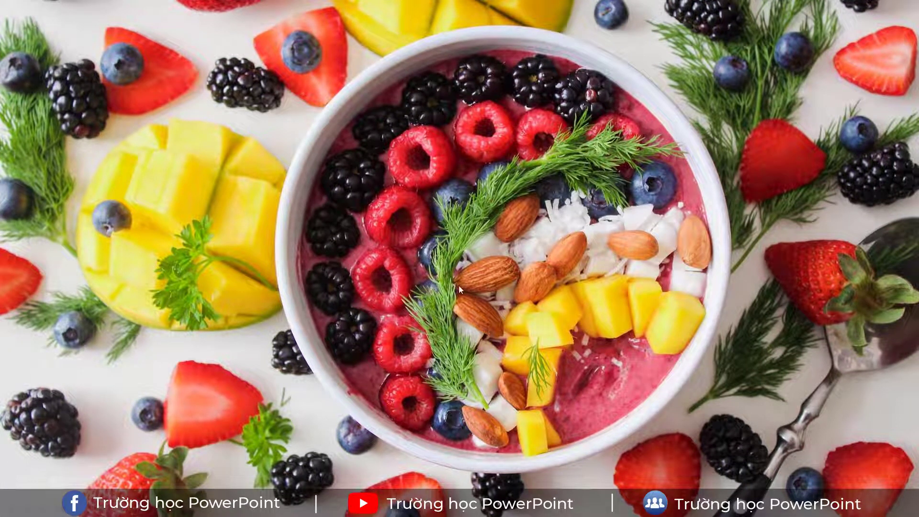
key("Escape")
key("Up")
key("Up")
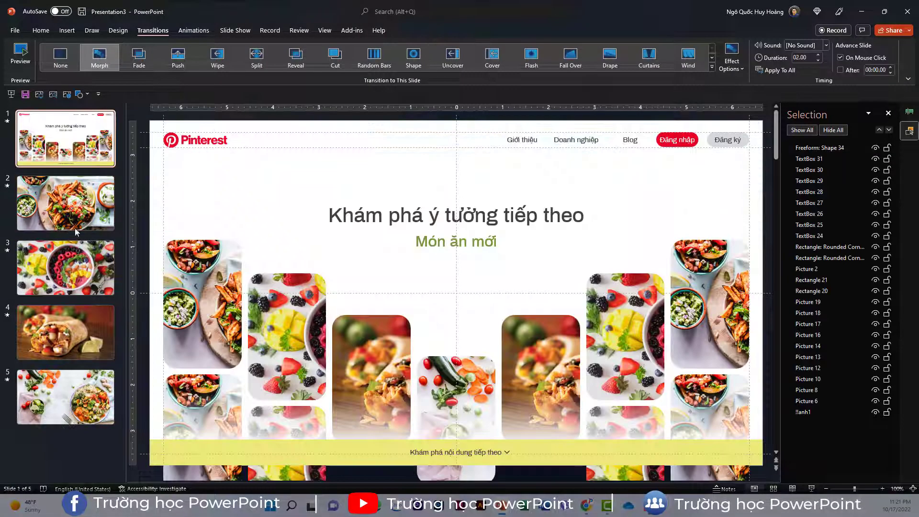
Step: Name the fruit photo !!anh2 on both the landing slide and slide 3
left_click(286, 299)
double_click(810, 401)
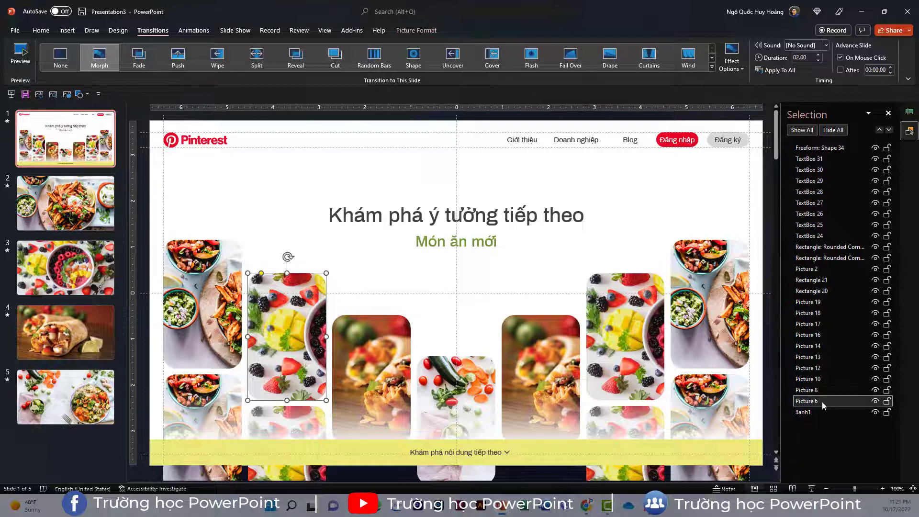
type("!!an")
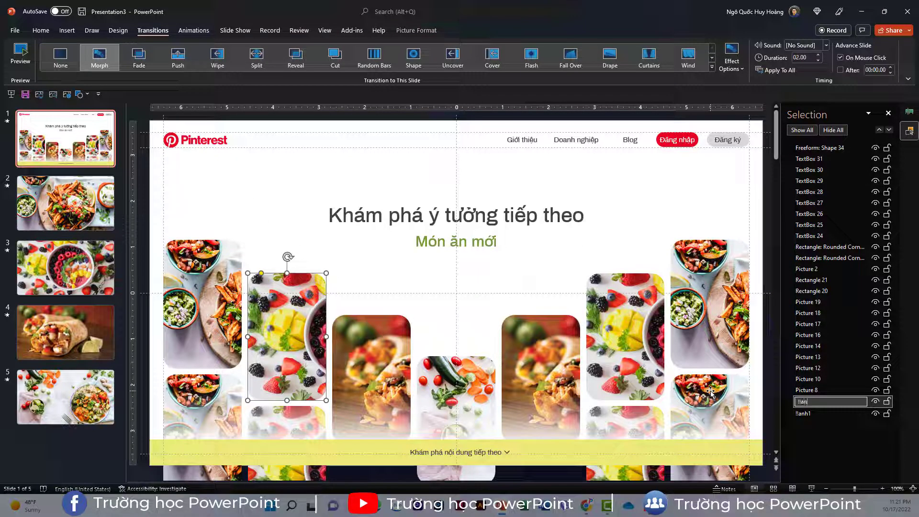
type("h2")
key("Return")
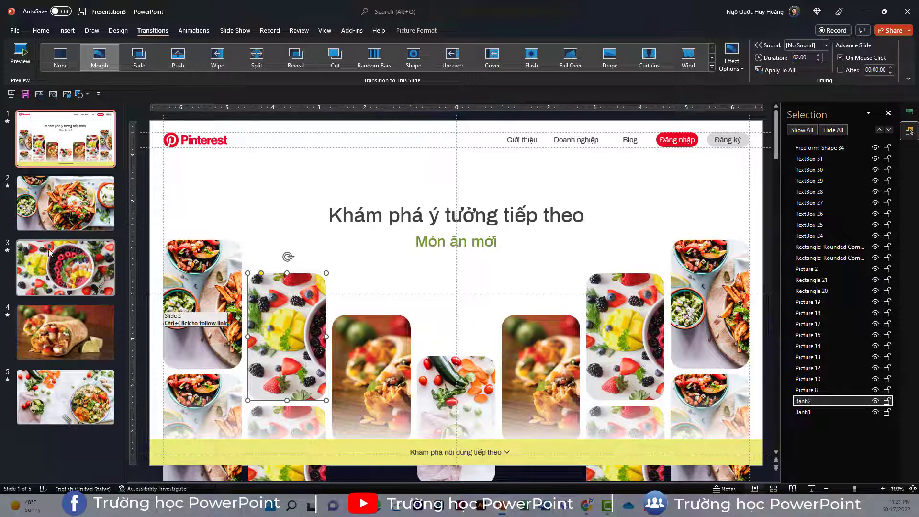
left_click(70, 278)
left_click(211, 285)
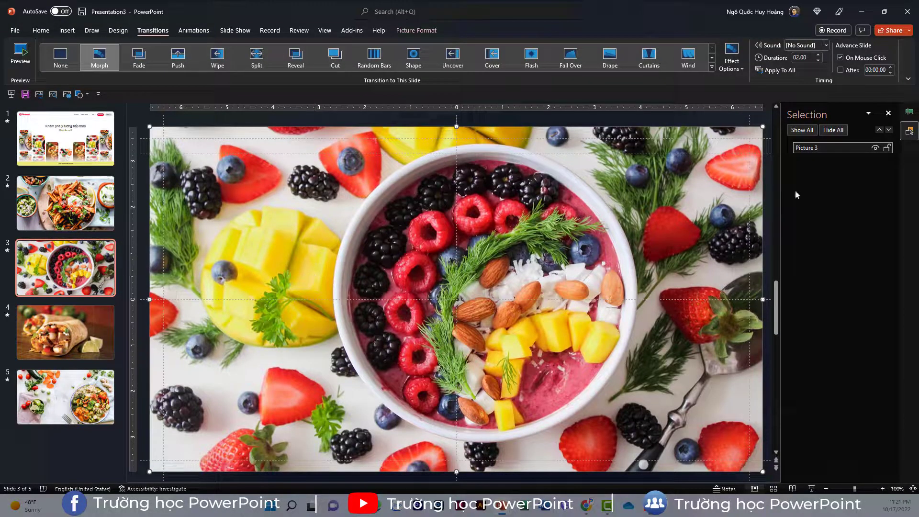
double_click(814, 148)
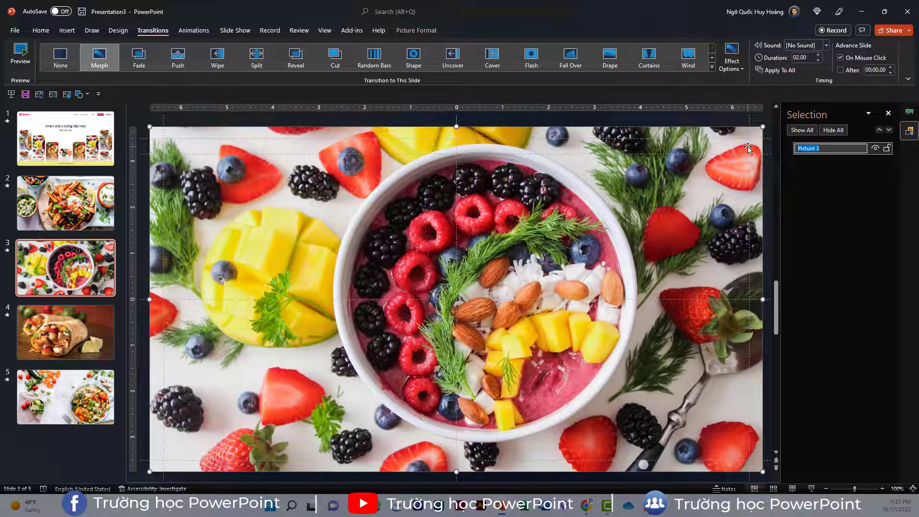
type("!!anh3")
key("Return")
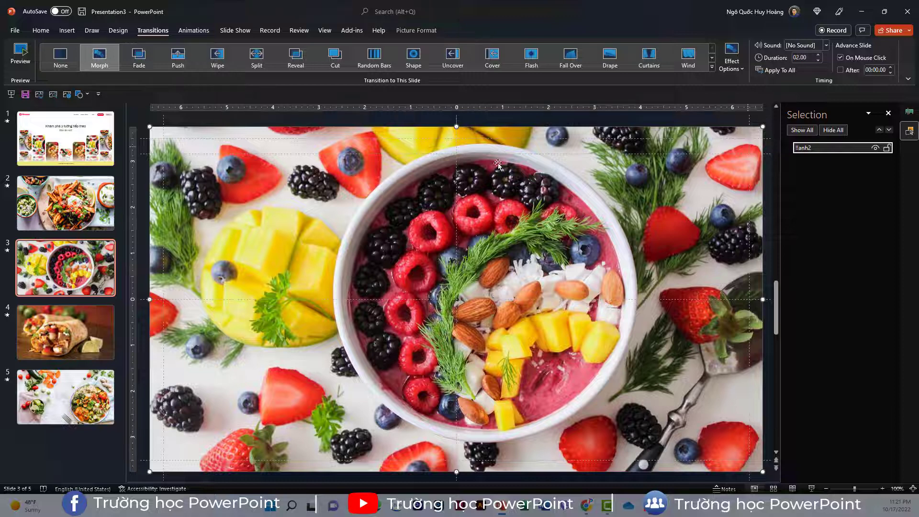
Step: Name the burrito photo !!anh3 on both the landing slide and slide 4
left_click(66, 139)
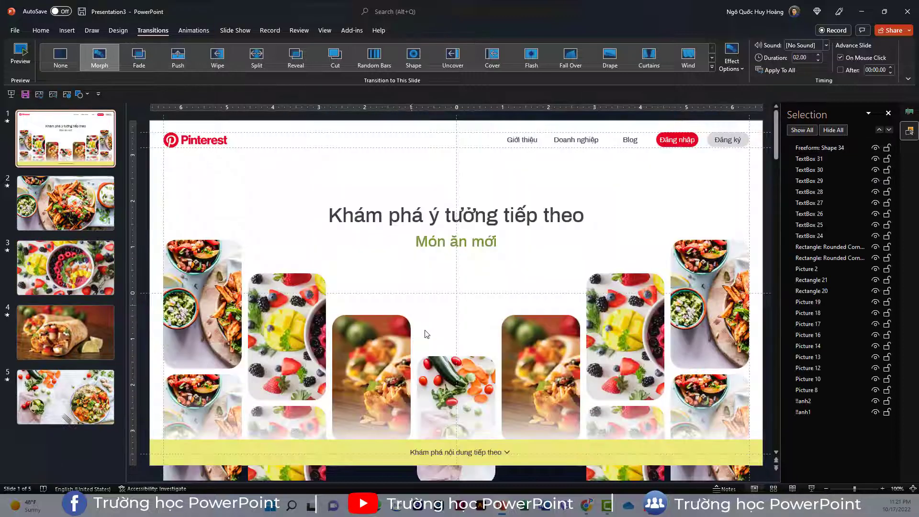
left_click(383, 333)
double_click(809, 390)
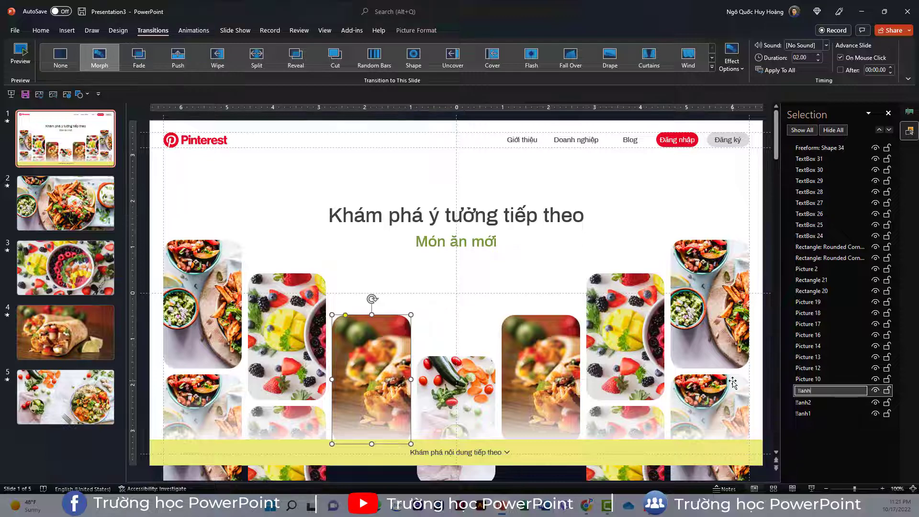
left_click(77, 268)
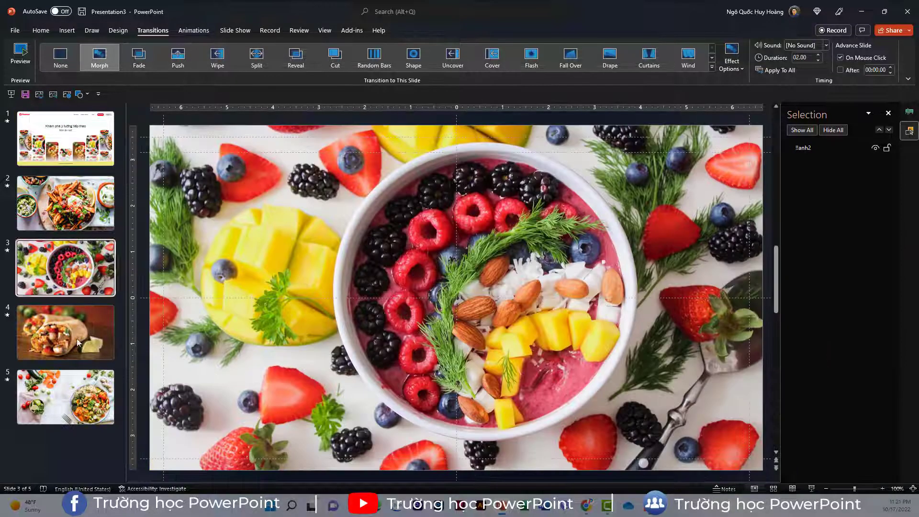
left_click(76, 342)
left_click(434, 250)
double_click(820, 148)
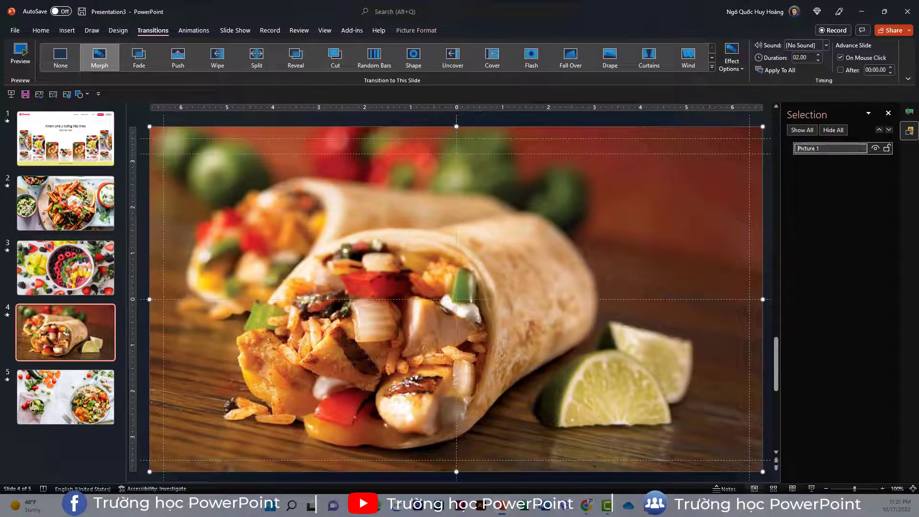
type("An")
type("h3")
key("Return")
Step: Name the vegetable photo !!anh4 on both the landing slide and slide 5
left_click(66, 139)
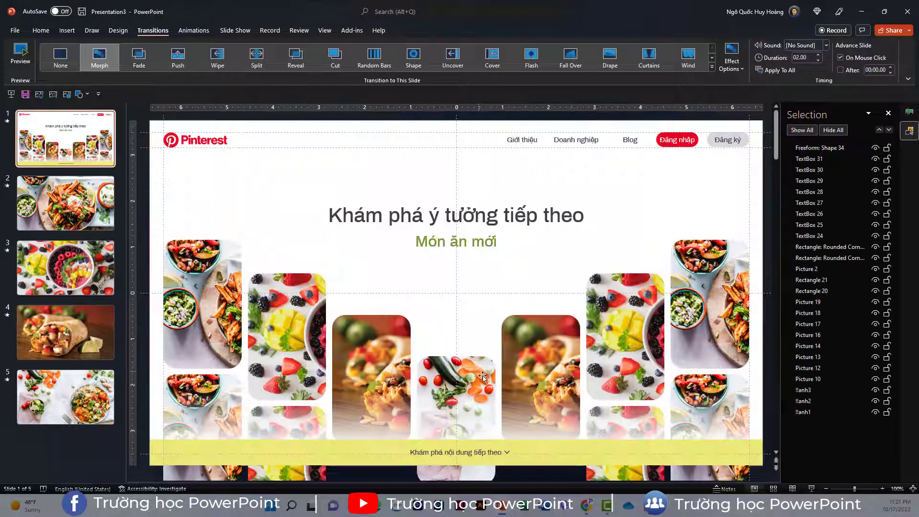
left_click(809, 379)
left_click(821, 379)
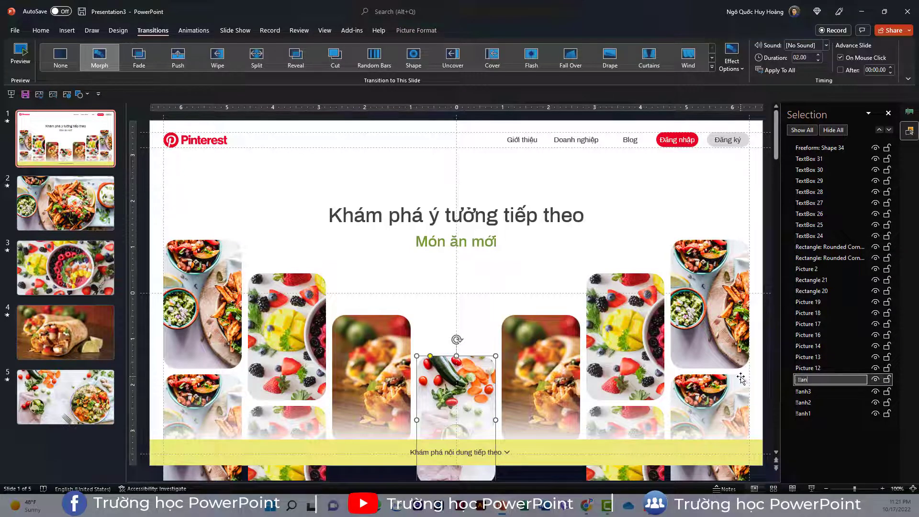
type("4")
key("Return")
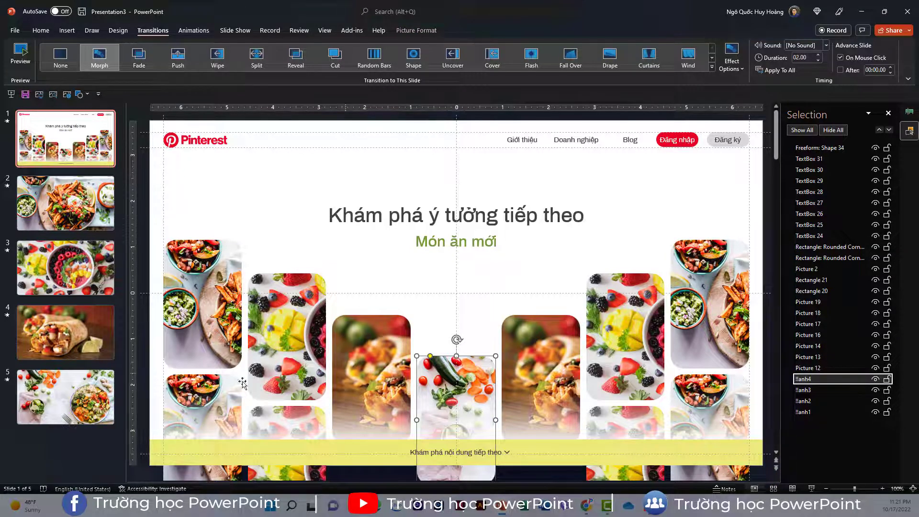
left_click(65, 398)
left_click(814, 148)
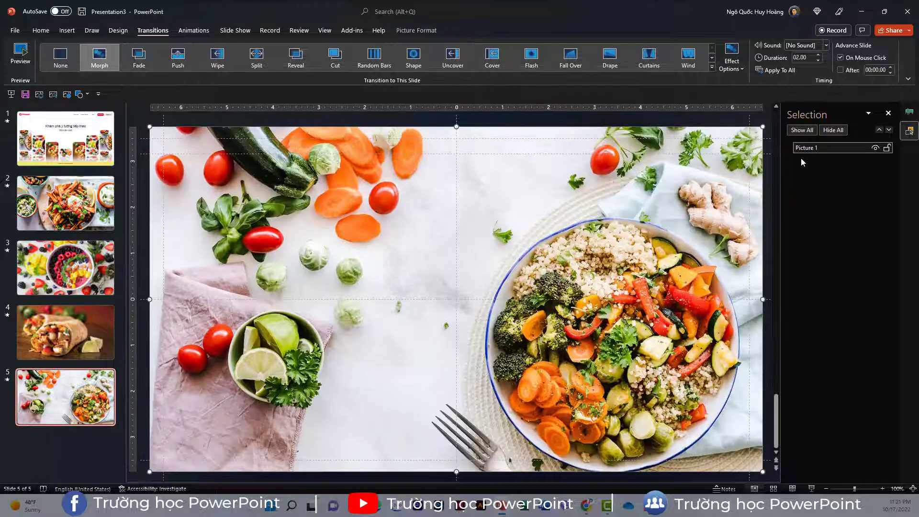
left_click(834, 148)
type("!!anh")
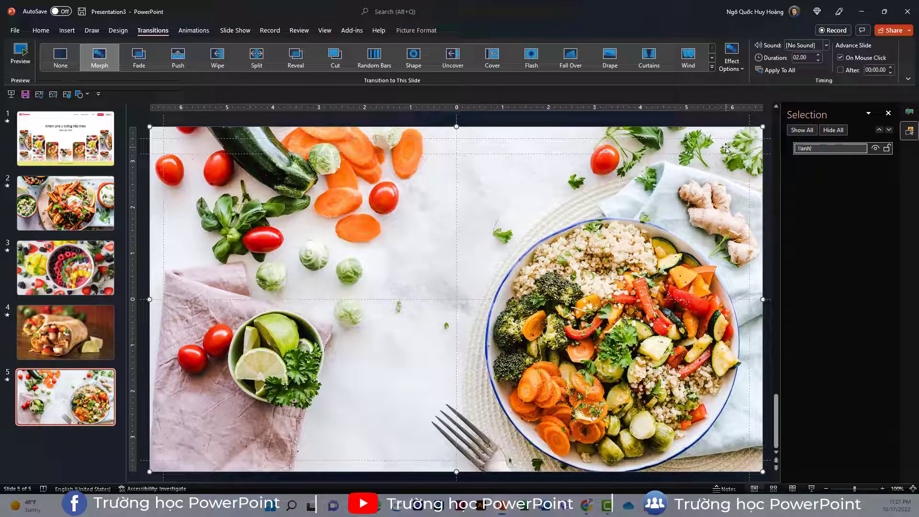
type("4")
key("Return")
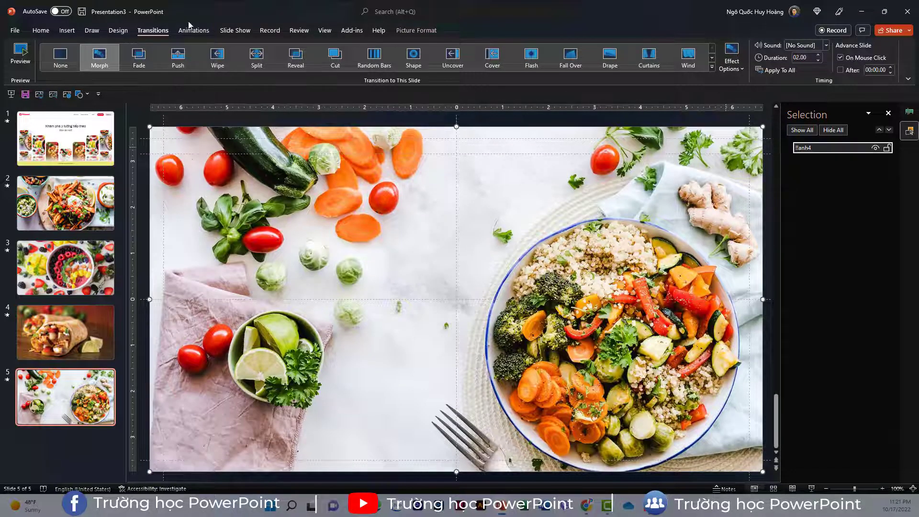
left_click(58, 210)
left_click(69, 153)
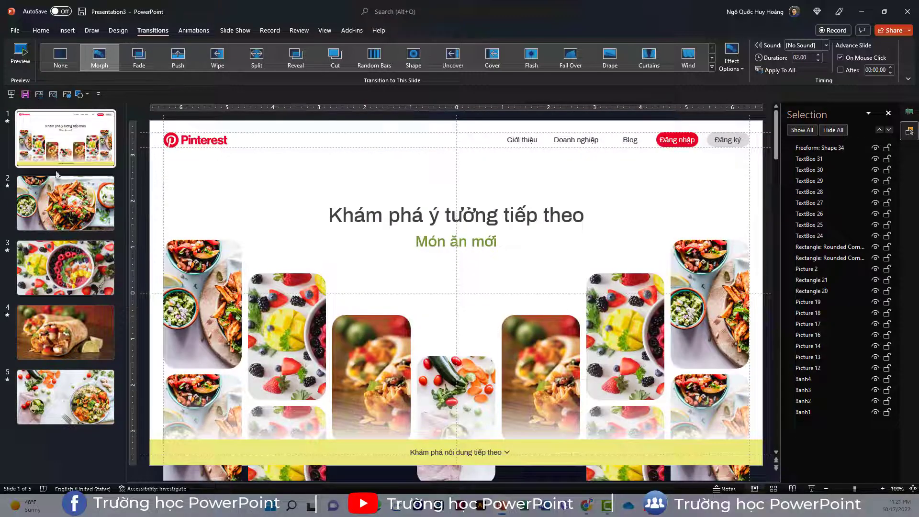
Step: Hyperlink the landing-slide burrito photo to slide 4
left_click(292, 313)
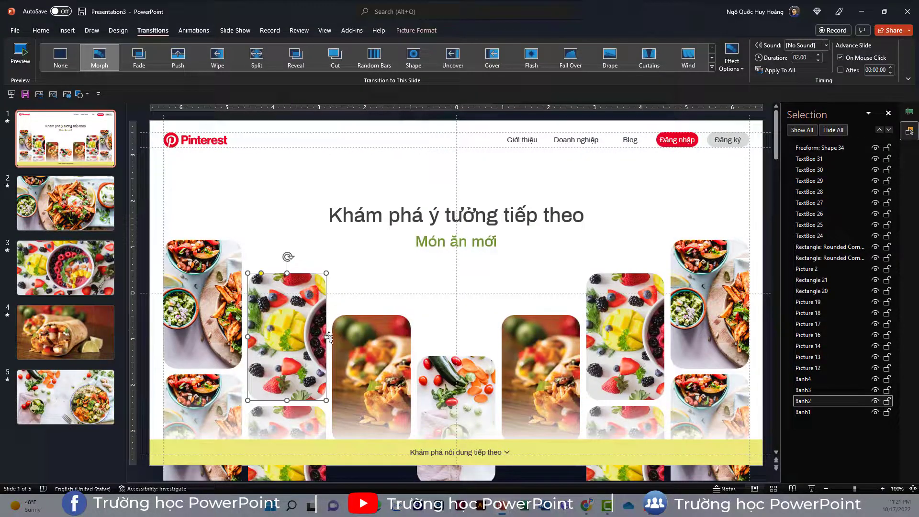
left_click(369, 348)
right_click(369, 347)
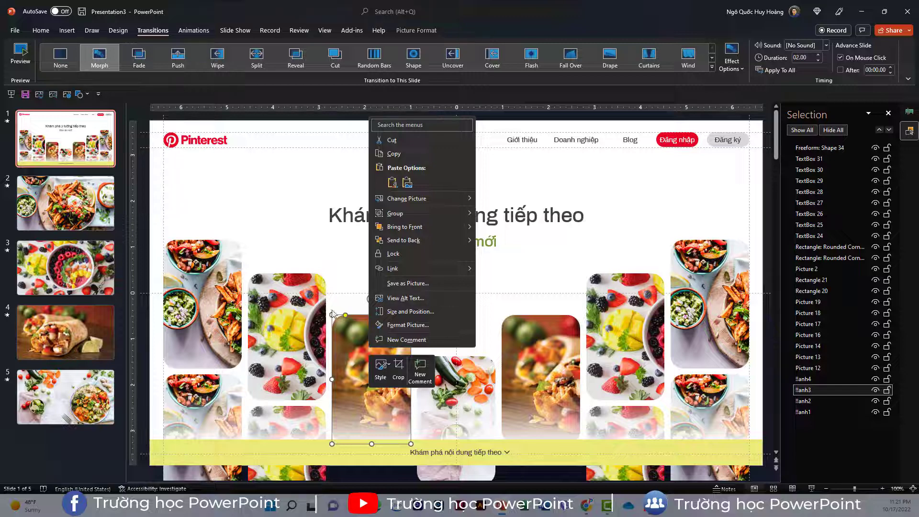
left_click(393, 268)
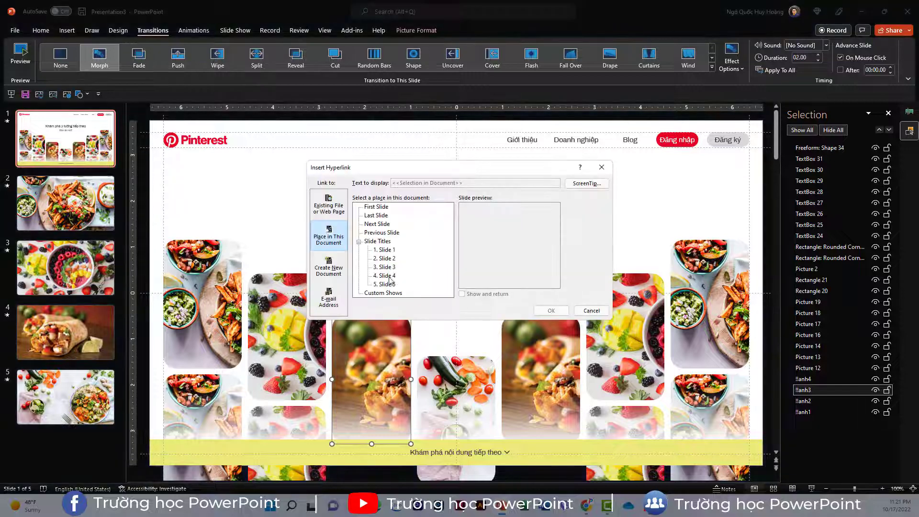
left_click(394, 277)
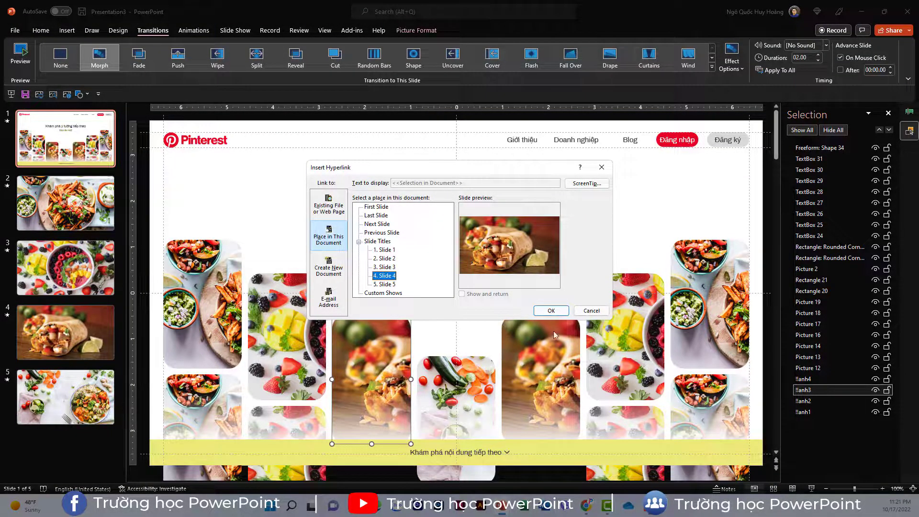
left_click(551, 311)
Step: Hyperlink the landing-slide vegetable photo to its full vegetable photo slide
left_click(435, 370)
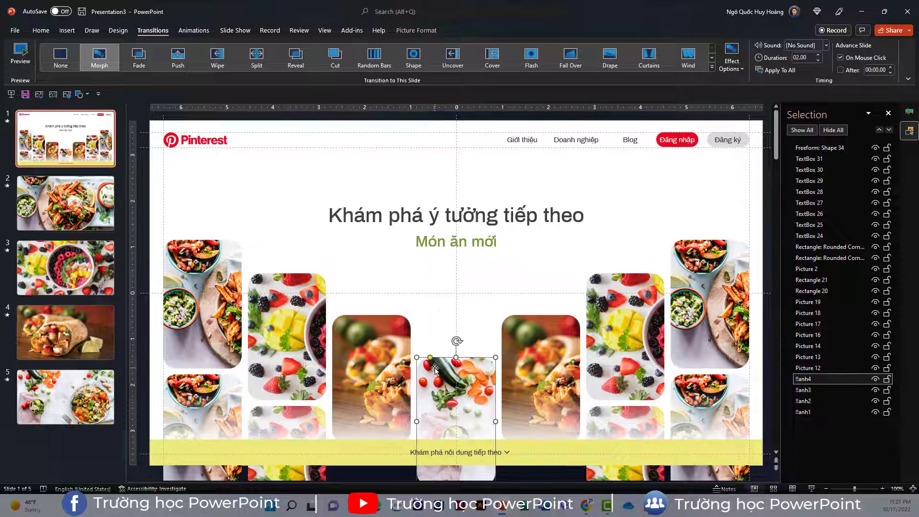
right_click(436, 370)
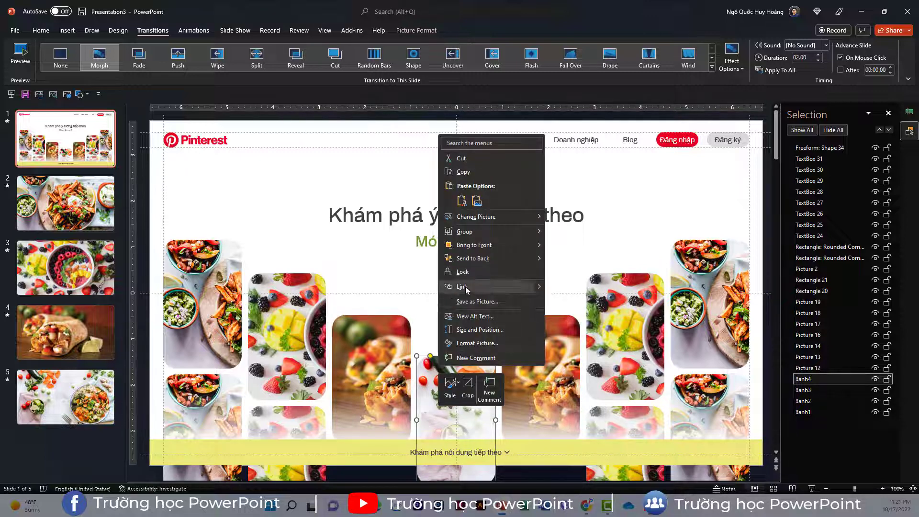
left_click(466, 287)
left_click(384, 289)
left_click(551, 310)
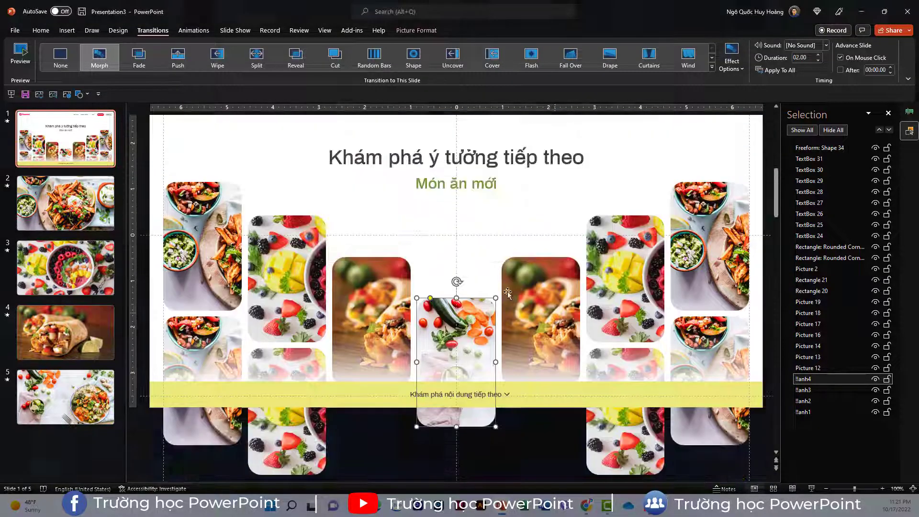
left_click(288, 185)
scroll(273, 240, "up", 1)
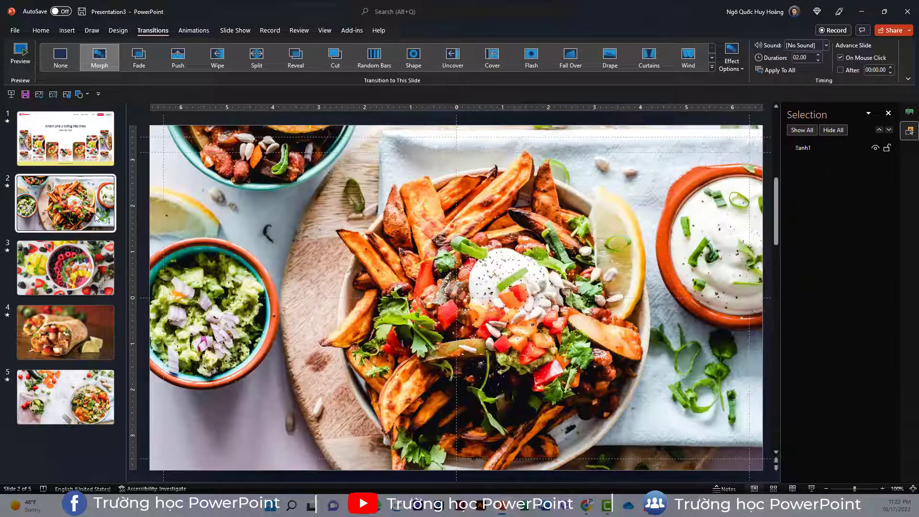
Step: Link the full photos on slides 2 and 3 back to slide 1
left_click(73, 218)
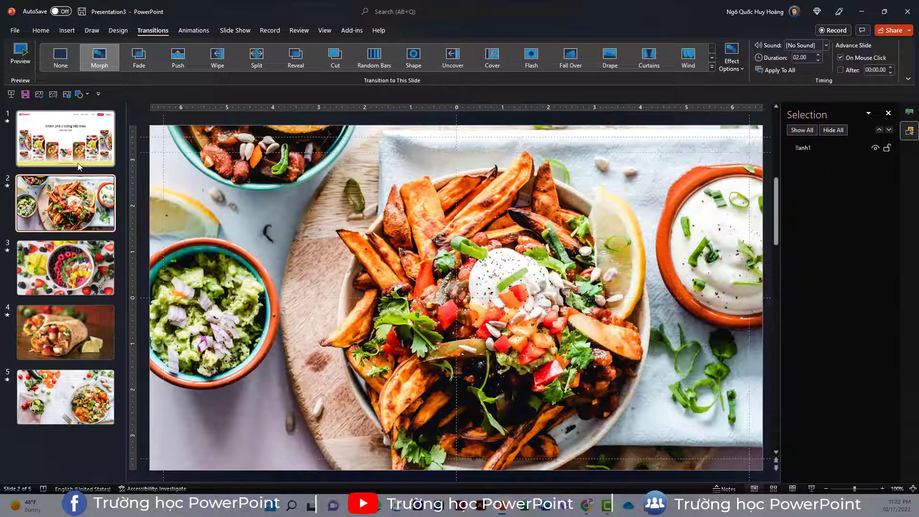
left_click(292, 264)
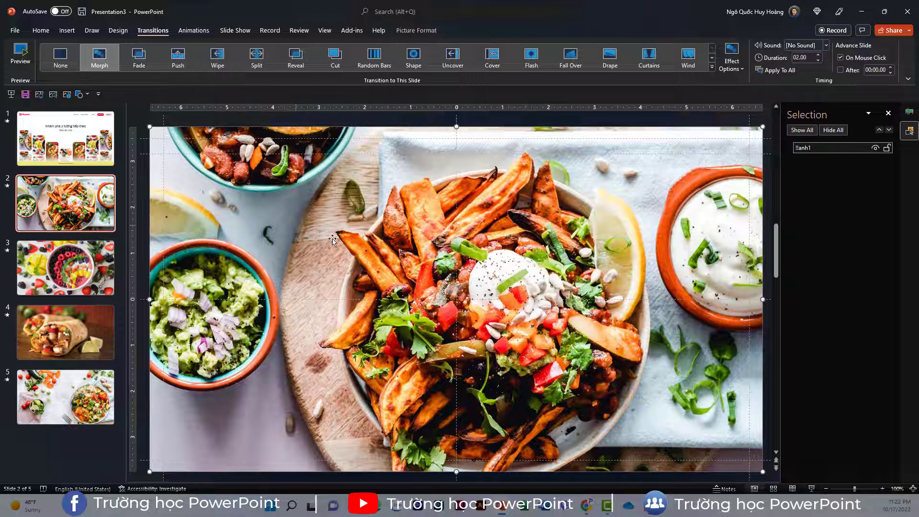
right_click(305, 244)
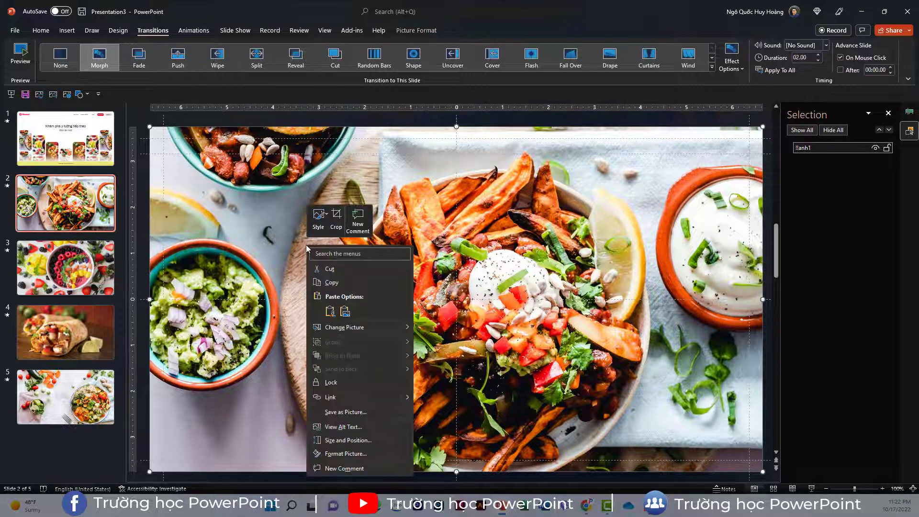
left_click(379, 397)
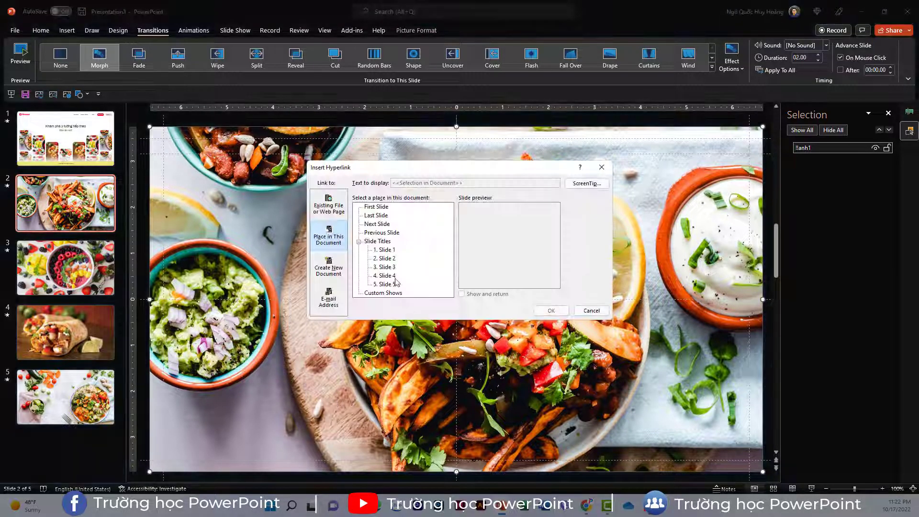
left_click(390, 253)
left_click(539, 312)
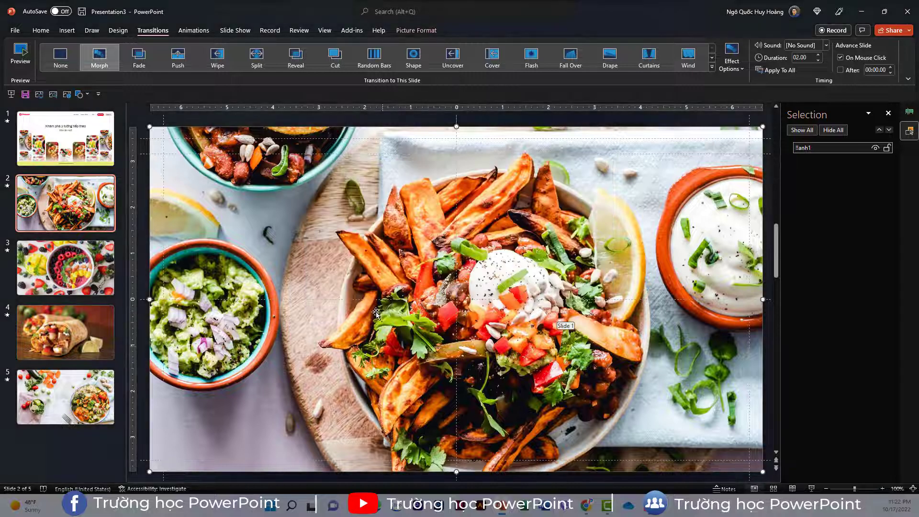
left_click(94, 270)
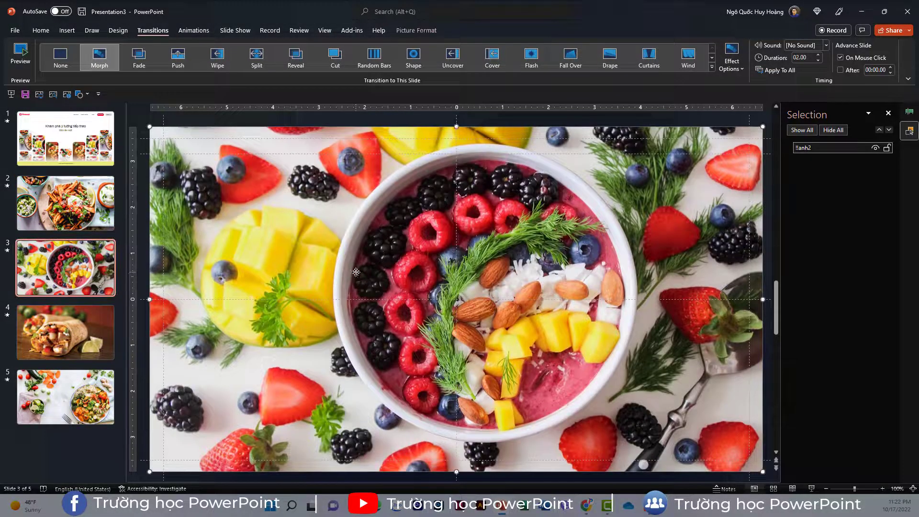
right_click(358, 277)
left_click(380, 193)
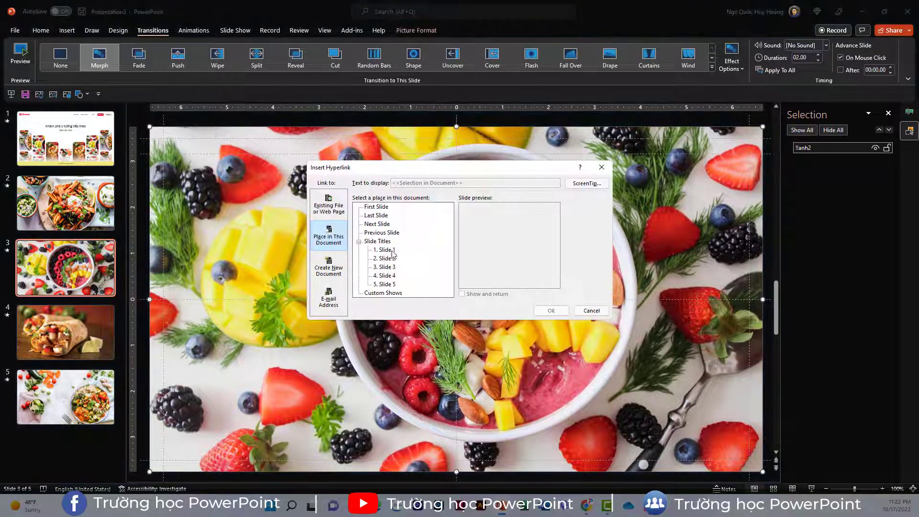
left_click(392, 251)
left_click(551, 311)
Step: Link the burrito and vegetable photos on slides 4 and 5 back to slide 1, then close the side panes
left_click(65, 332)
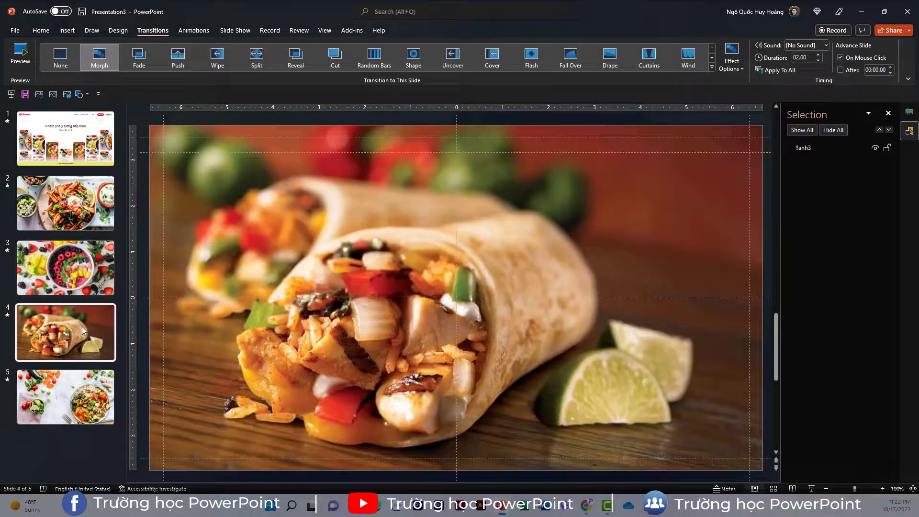
left_click(292, 270)
right_click(292, 269)
left_click(319, 192)
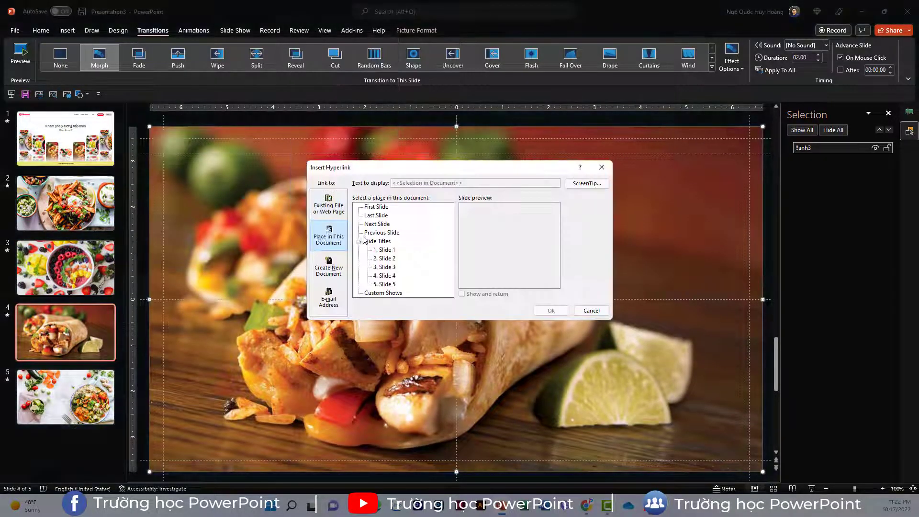
left_click(387, 250)
left_click(551, 311)
left_click(78, 403)
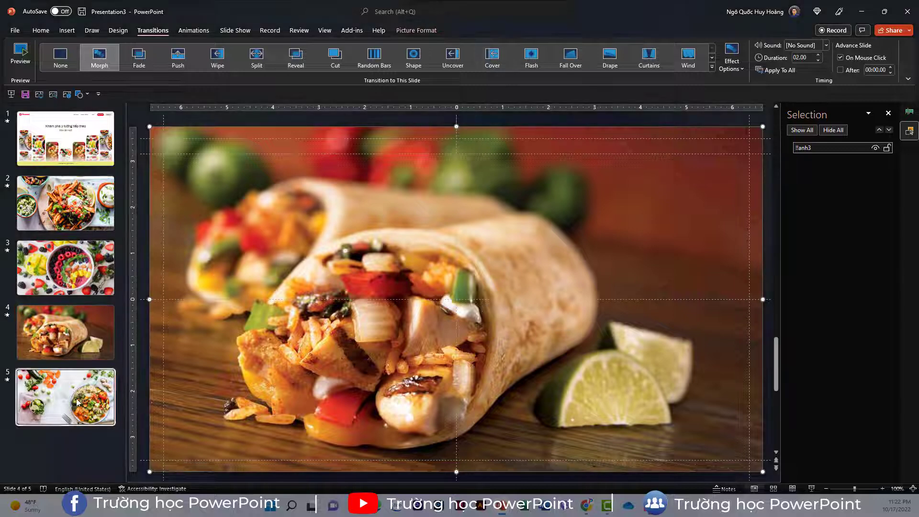
right_click(78, 402)
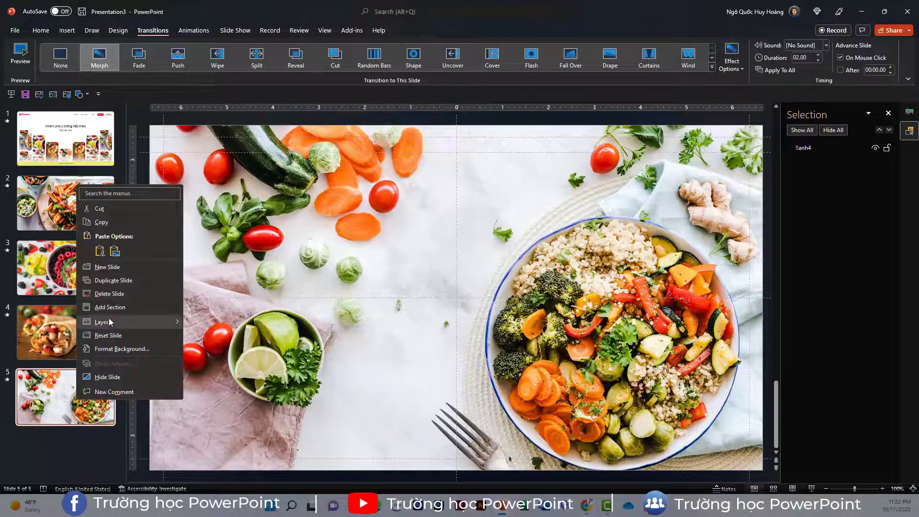
left_click(322, 274)
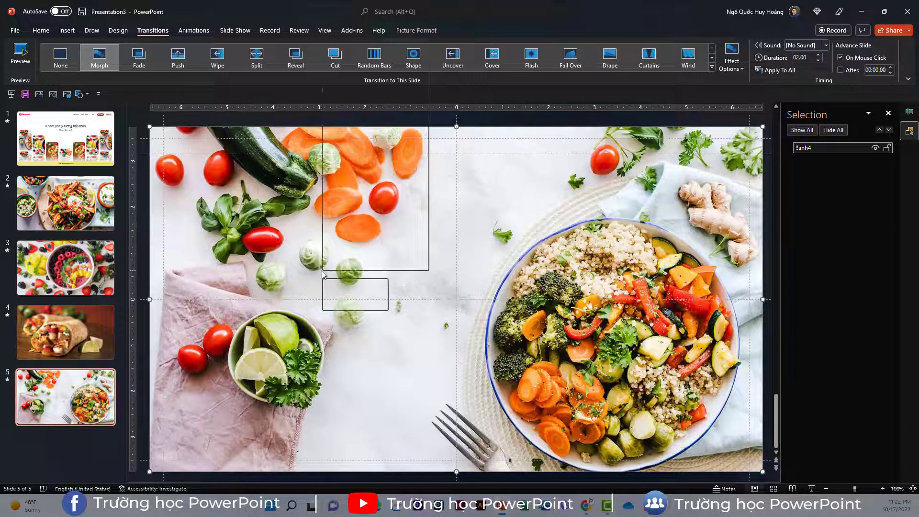
left_click(355, 206)
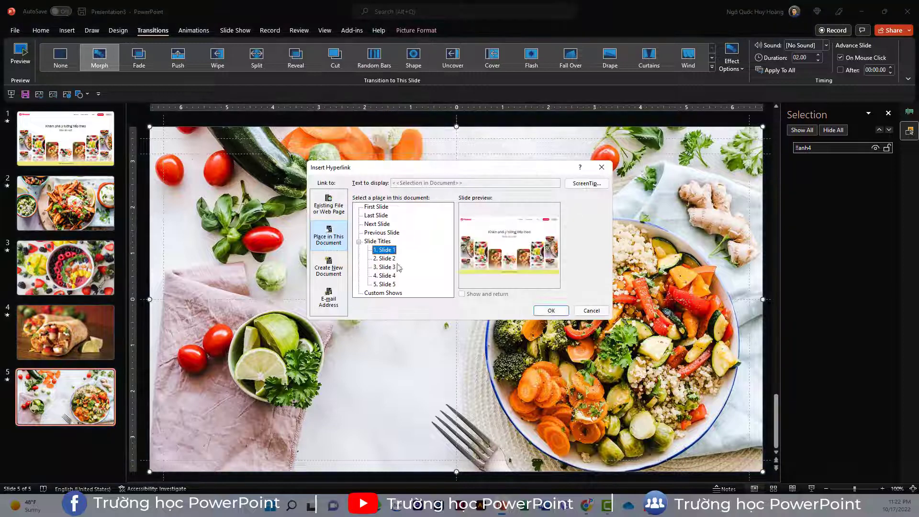
left_click(551, 311)
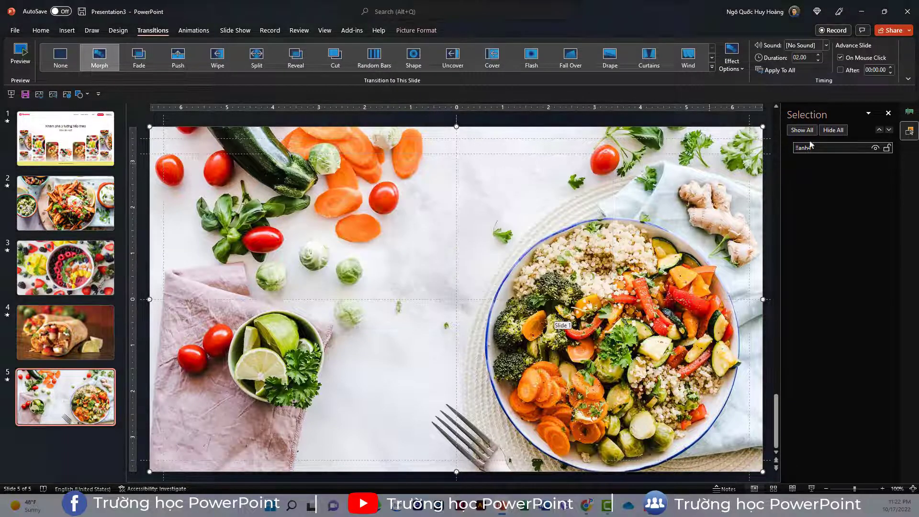
left_click(889, 114)
left_click(908, 113)
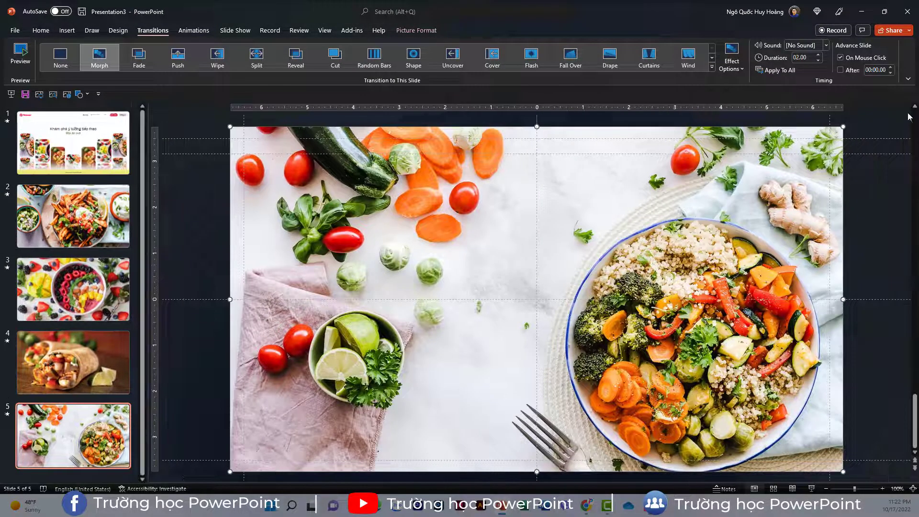
Step: Select slide 1 and launch the slide show from the status bar
left_click(80, 167)
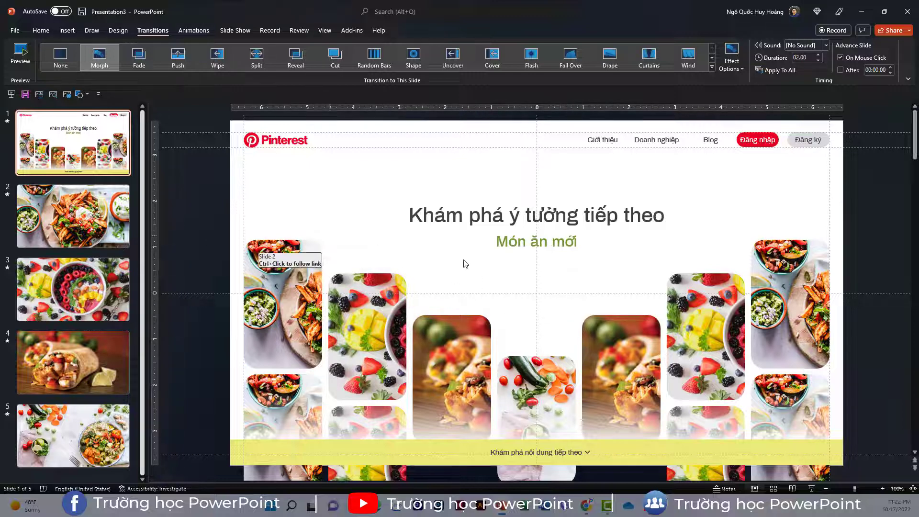
left_click(812, 489)
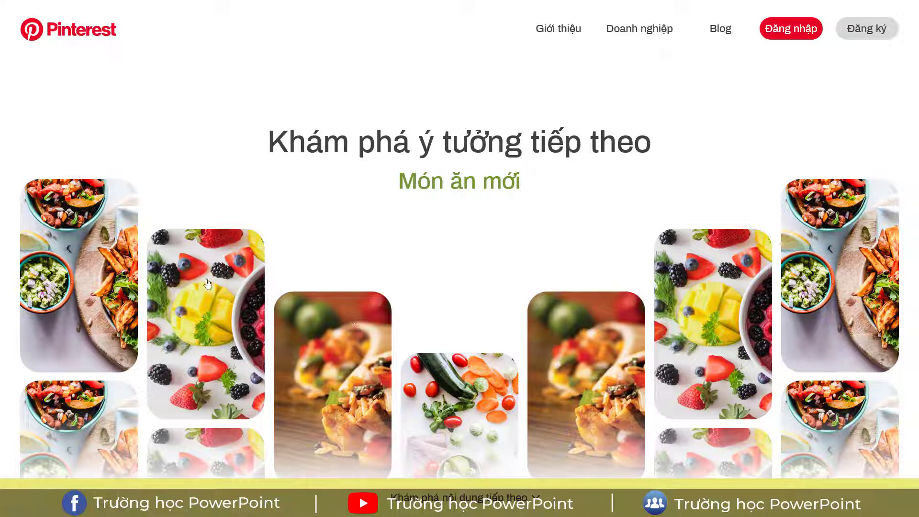
Step: Test the fruit, burrito, vegetable and top-left card links and returns, then end the show
left_click(216, 309)
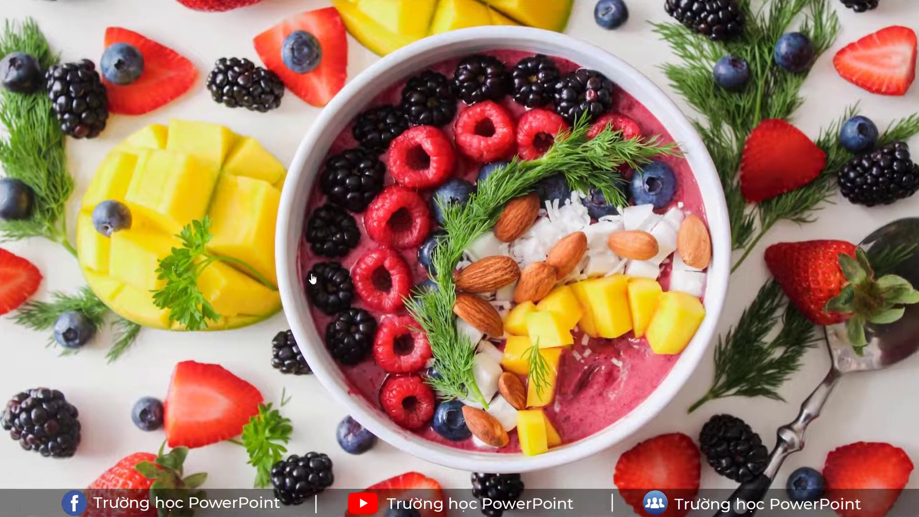
left_click(450, 289)
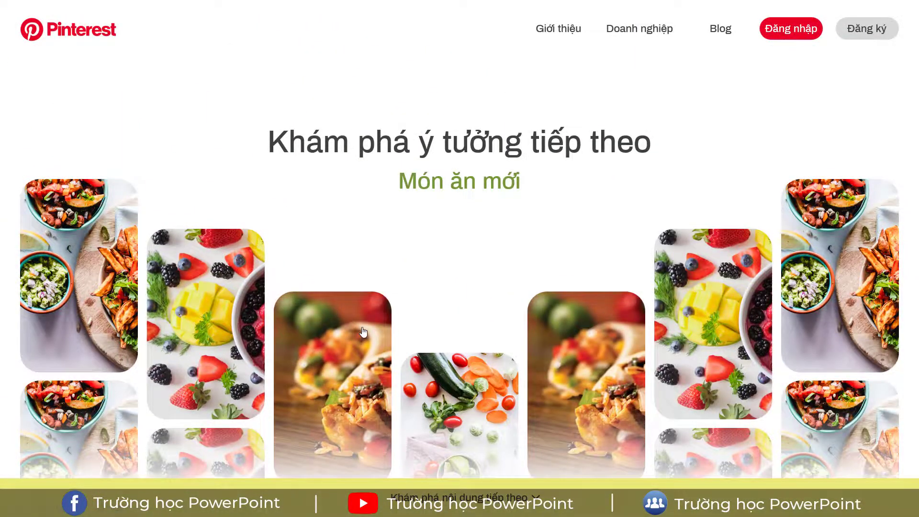
left_click(368, 307)
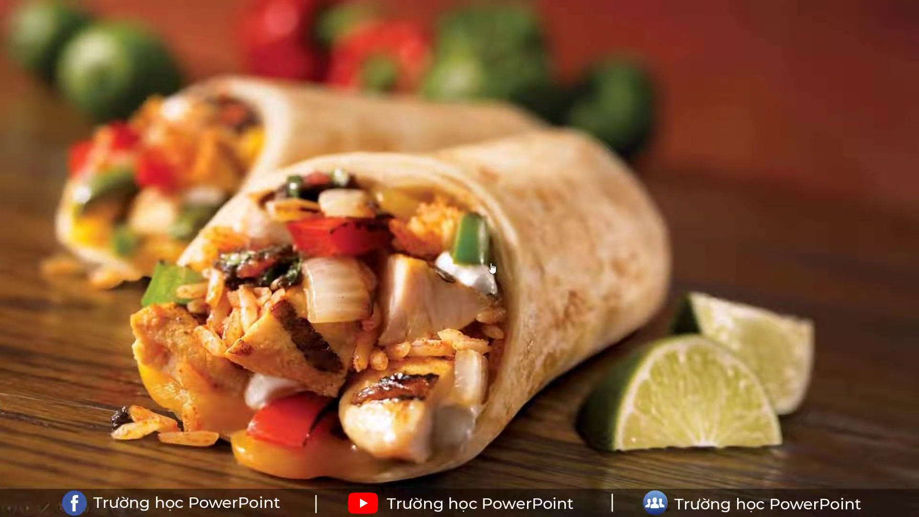
left_click(485, 259)
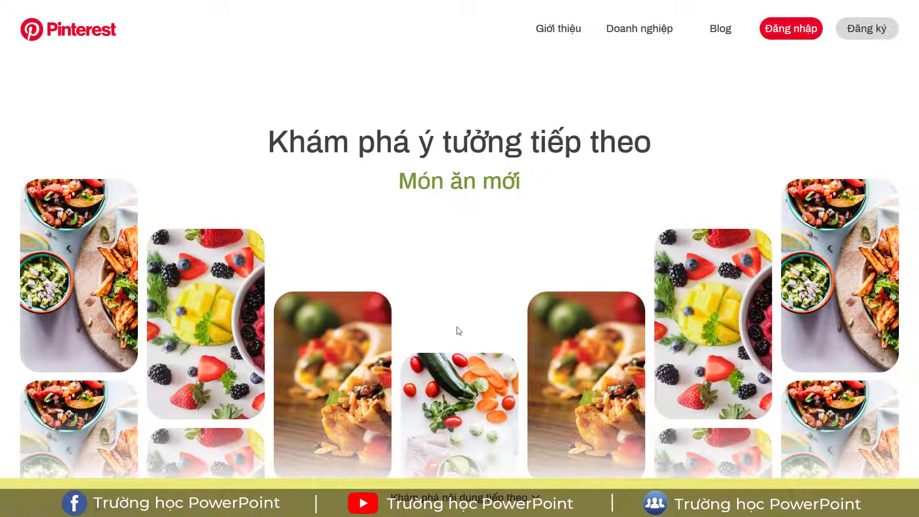
left_click(464, 369)
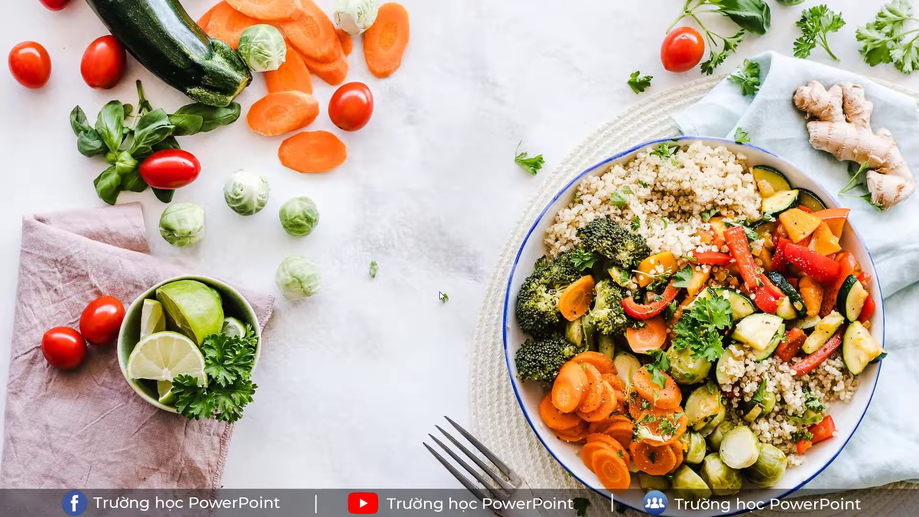
left_click(439, 291)
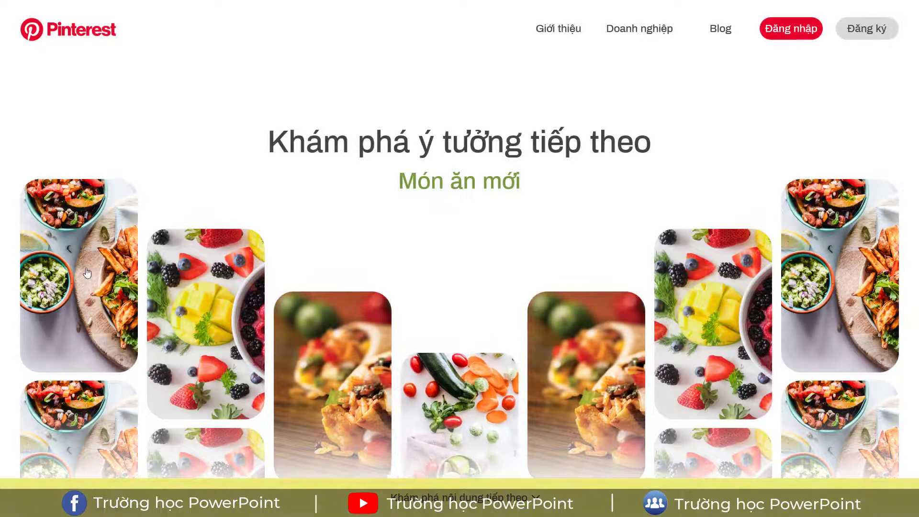
left_click(87, 273)
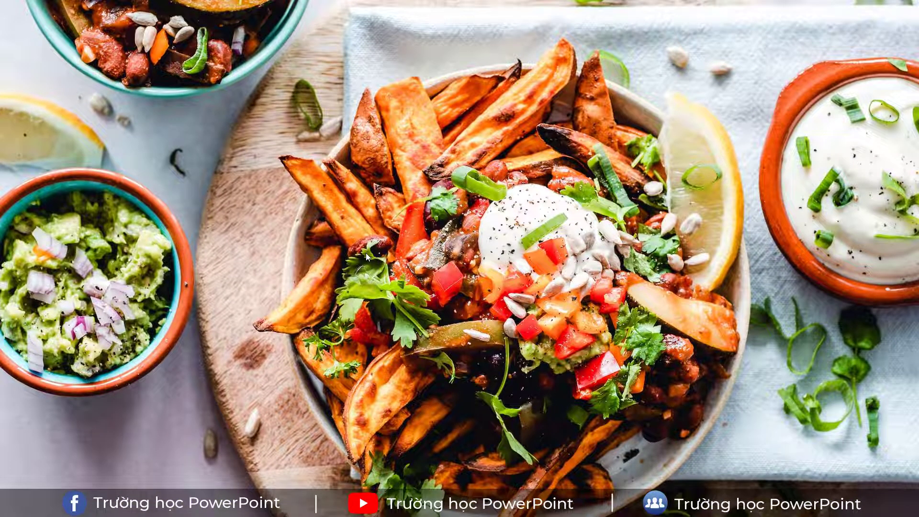
key("Escape")
left_click(60, 161)
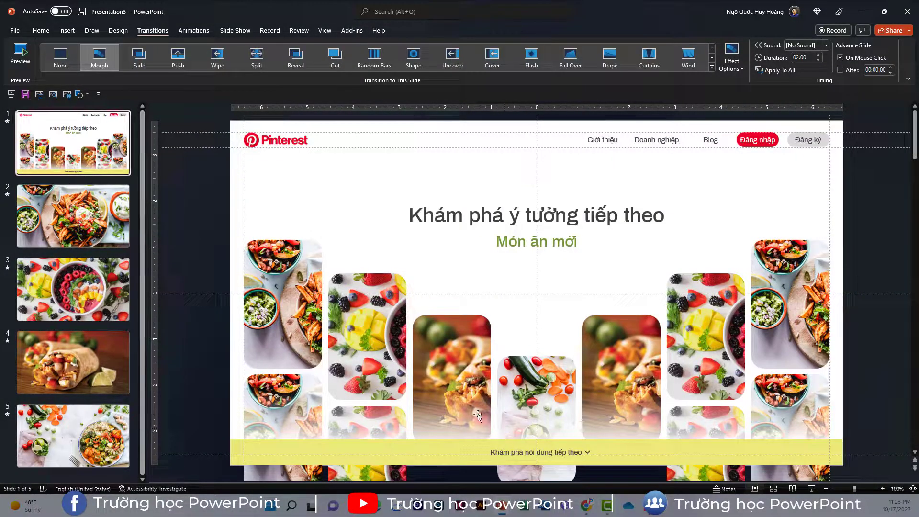